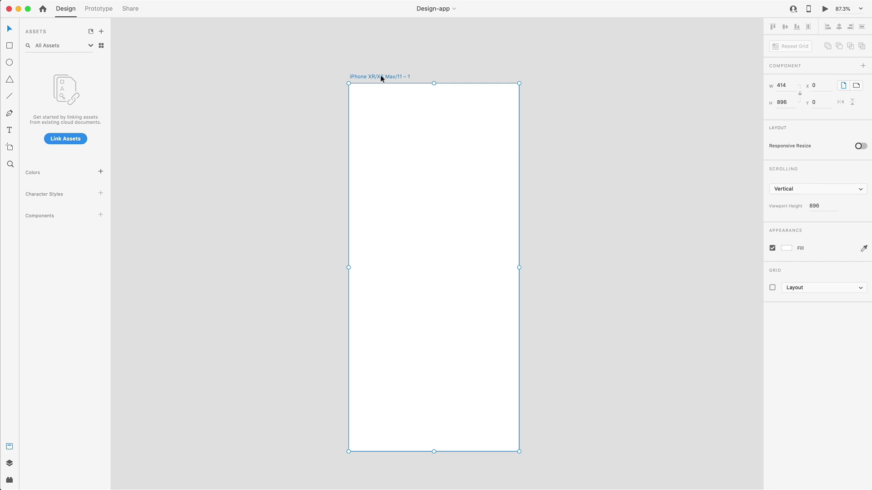
{"action": "left_click", "coordinate": [786, 86]}
{"action": "left_click", "coordinate": [780, 101]}
{"action": "left_click", "coordinate": [809, 205]}
{"action": "left_click_drag", "start_coordinate": [483, 214], "coordinate": [494, 215]}
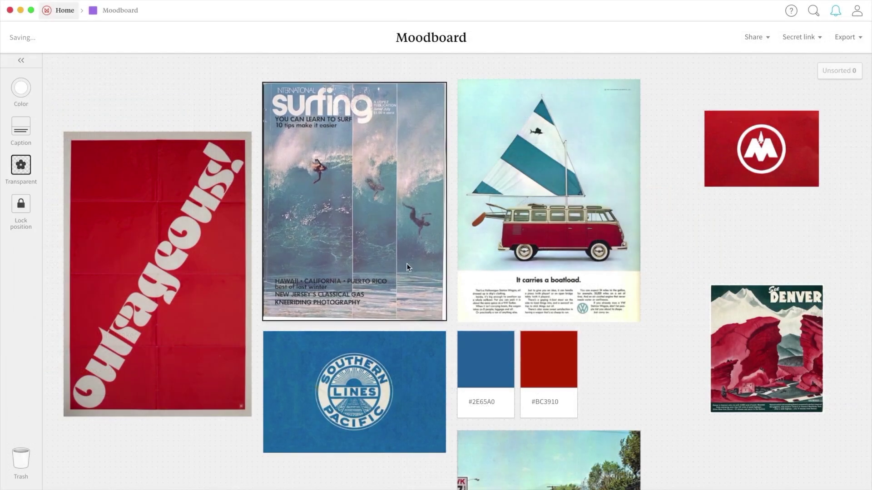
- Switch to the Moodboard board and add a note with the colour code #EDEADE beside the red swatch
{"action": "double_click", "coordinate": [605, 349]}
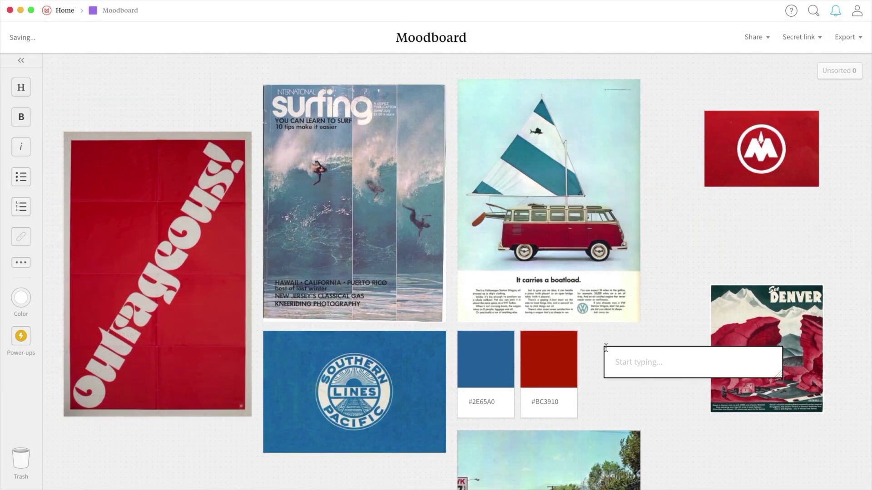
{"action": "type", "text": "#EDEADE"}
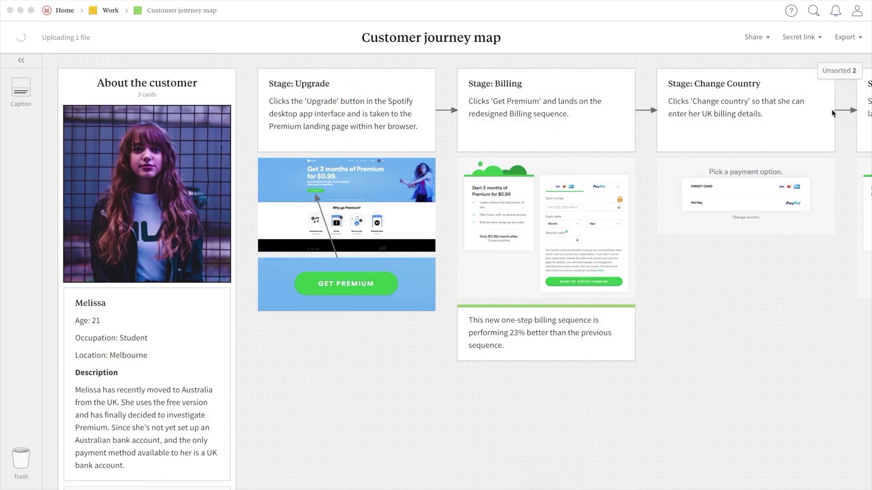
- Switch to the Customer journey map board and place an unsorted item below the Change Country stage's payment image
{"action": "left_click", "coordinate": [839, 71]}
{"action": "left_click_drag", "start_coordinate": [772, 136], "coordinate": [769, 279]}
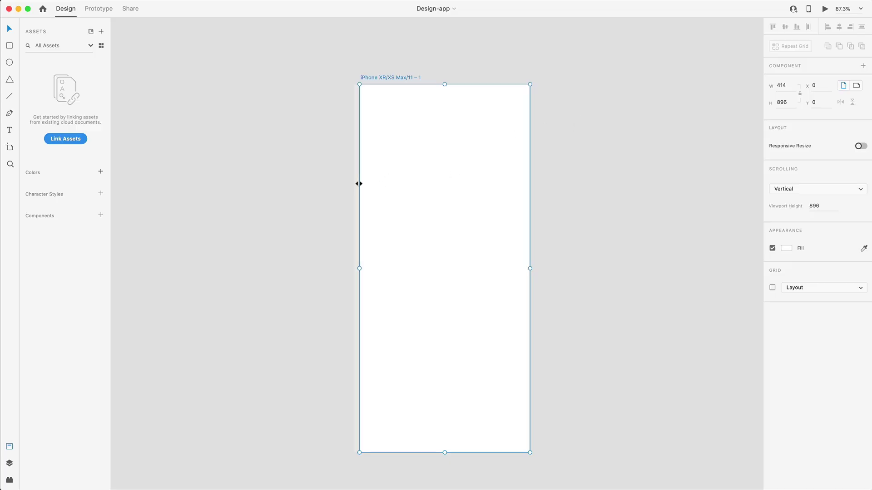
- Return to Adobe XD and add vertical guides about 25 px inside both artboard sides and a horizontal guide about 40 px below its top
{"action": "left_click_drag", "start_coordinate": [358, 184], "coordinate": [519, 176]}
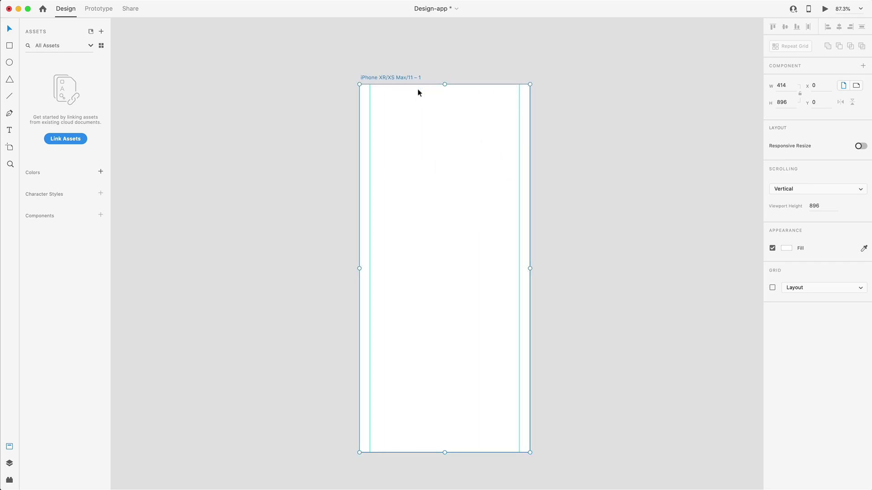
{"action": "left_click_drag", "start_coordinate": [417, 85], "coordinate": [413, 101]}
- Draw a small square near the artboard's upper left and set its size to 24 × 24
{"action": "left_click", "coordinate": [9, 45]}
{"action": "left_click_drag", "start_coordinate": [388, 112], "coordinate": [399, 130]}
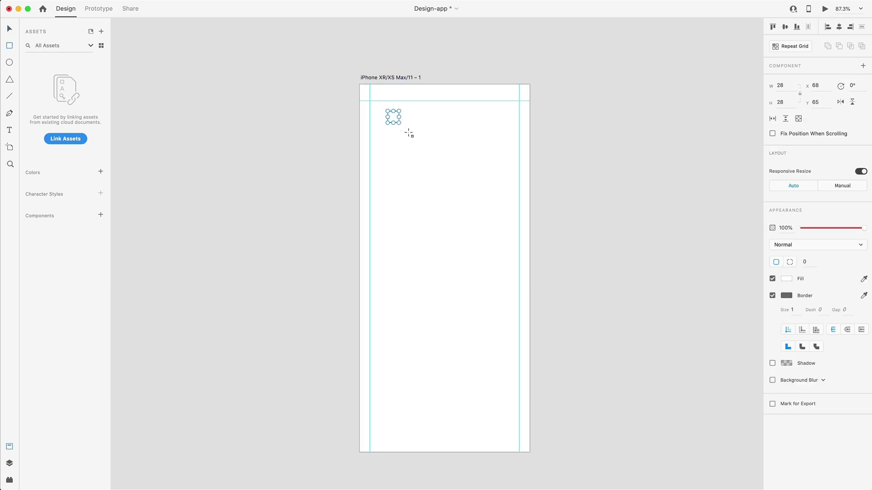
{"action": "left_click", "coordinate": [790, 85]}
- Move the 24 px square into the upper-left guide intersection at X 25, Y 40 and check its distances to the artboard edges
{"action": "scroll", "coordinate": [394, 116], "scroll_direction": "up", "scroll_amount": 10}
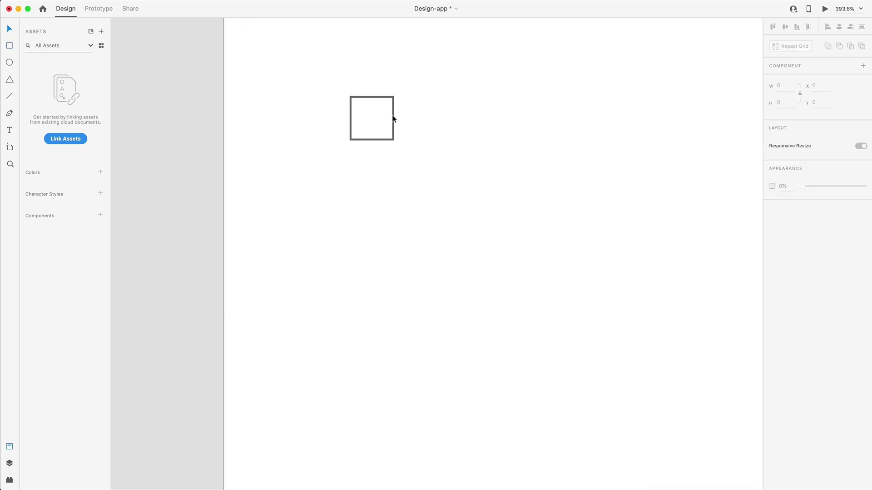
{"action": "scroll", "coordinate": [394, 124], "scroll_direction": "up", "scroll_amount": 2}
{"action": "scroll", "coordinate": [394, 125], "scroll_direction": "left", "scroll_amount": 2}
{"action": "left_click_drag", "start_coordinate": [394, 146], "coordinate": [309, 88]}
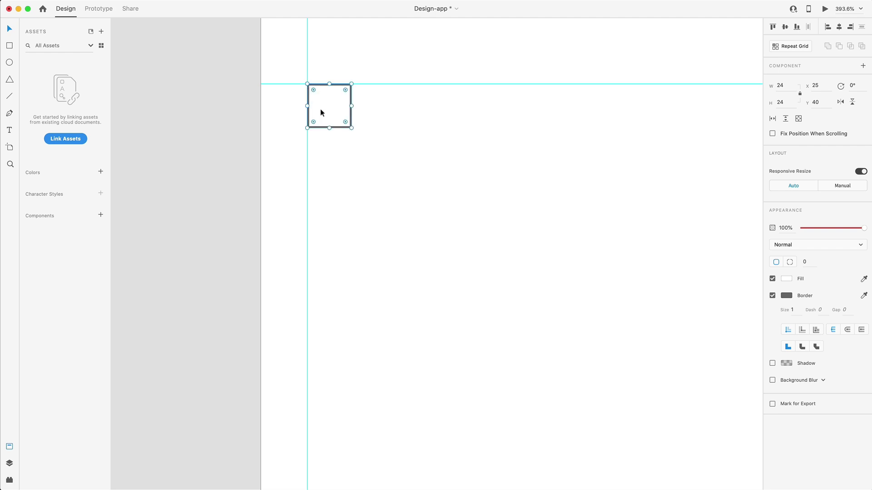
{"action": "key", "text": "alt"}
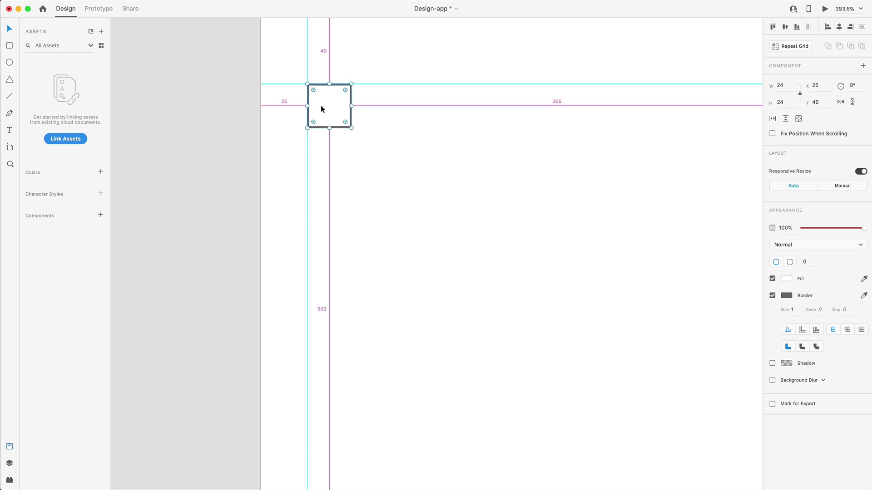
- Duplicate the square to the right-hand guide, placing the copy at X 365, Y 40
{"action": "left_click_drag", "start_coordinate": [320, 105], "coordinate": [666, 140], "text": "alt"}
{"action": "scroll", "coordinate": [573, 196], "scroll_direction": "down", "scroll_amount": 2}
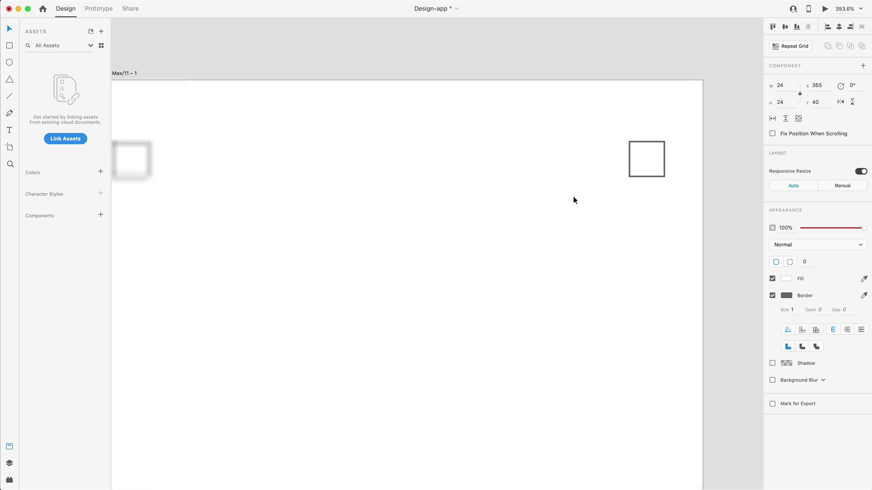
- Give both header squares a dark grey fill matching their border colour and remove their borders
{"action": "scroll", "coordinate": [573, 200], "scroll_direction": "down", "scroll_amount": 3}
{"action": "scroll", "coordinate": [578, 198], "scroll_direction": "down", "scroll_amount": 2}
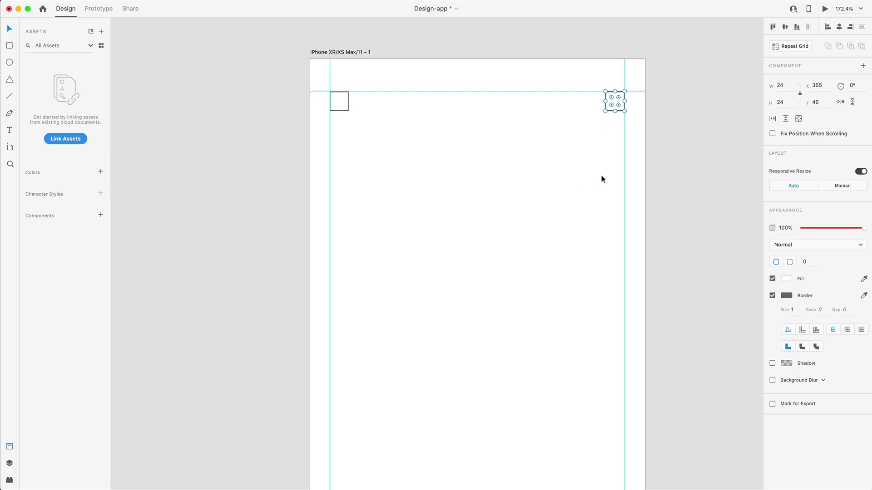
{"action": "left_click", "coordinate": [338, 106], "text": "shift"}
{"action": "left_click", "coordinate": [864, 279]}
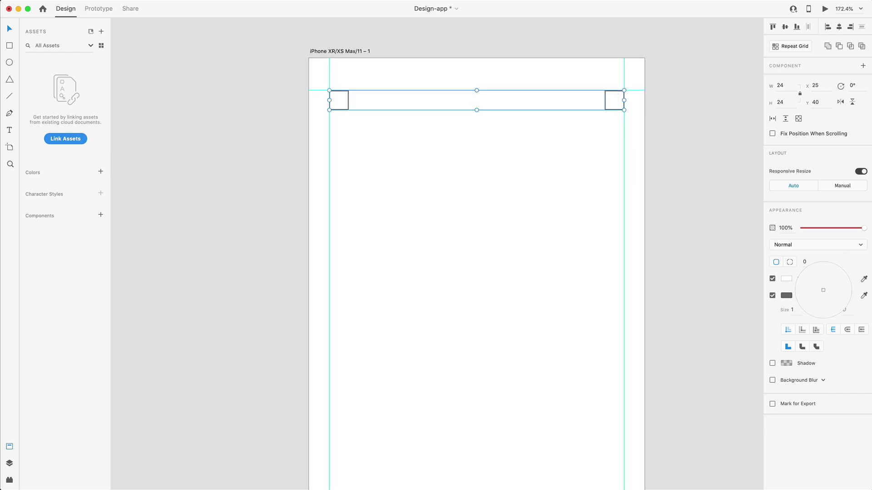
{"action": "left_click", "coordinate": [786, 295]}
{"action": "left_click", "coordinate": [771, 296]}
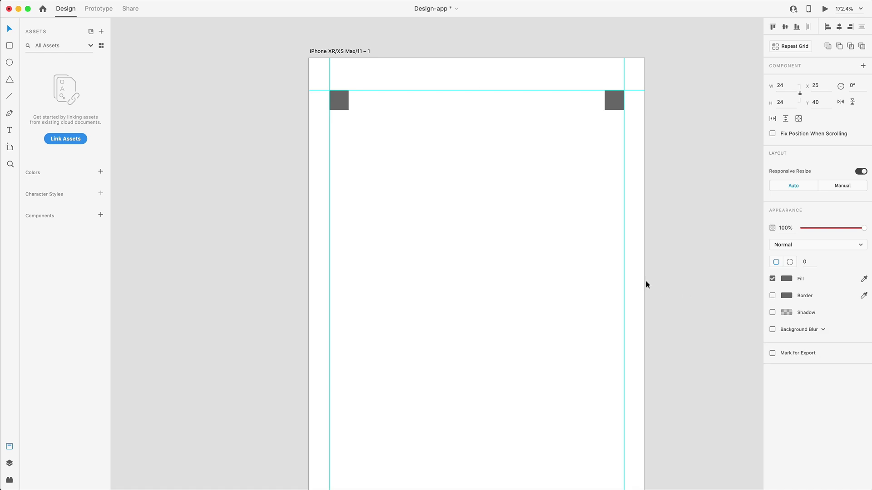
{"action": "left_click", "coordinate": [687, 215]}
- Duplicate the left header square straight down along the left guide, placing the copy at X 25, Y 124
{"action": "scroll", "coordinate": [684, 222], "scroll_direction": "down", "scroll_amount": 3}
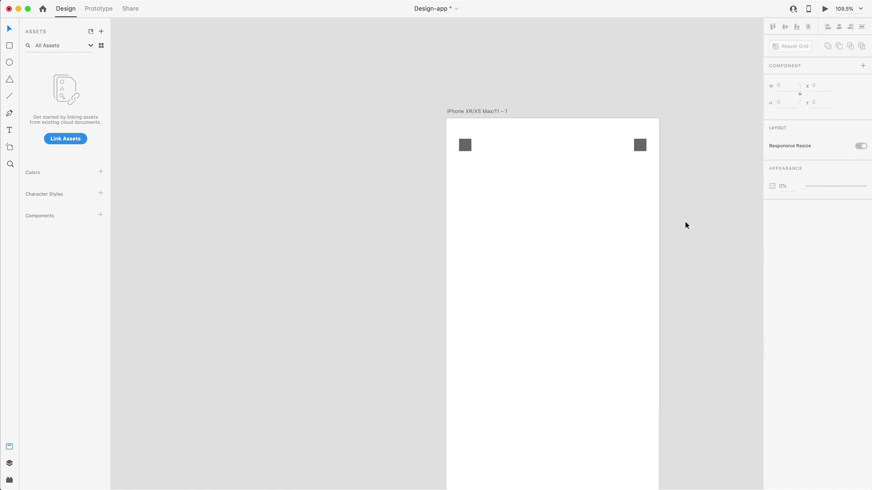
{"action": "scroll", "coordinate": [685, 221], "scroll_direction": "down", "scroll_amount": 2}
{"action": "scroll", "coordinate": [686, 221], "scroll_direction": "right", "scroll_amount": 2}
{"action": "scroll", "coordinate": [681, 220], "scroll_direction": "right", "scroll_amount": 2}
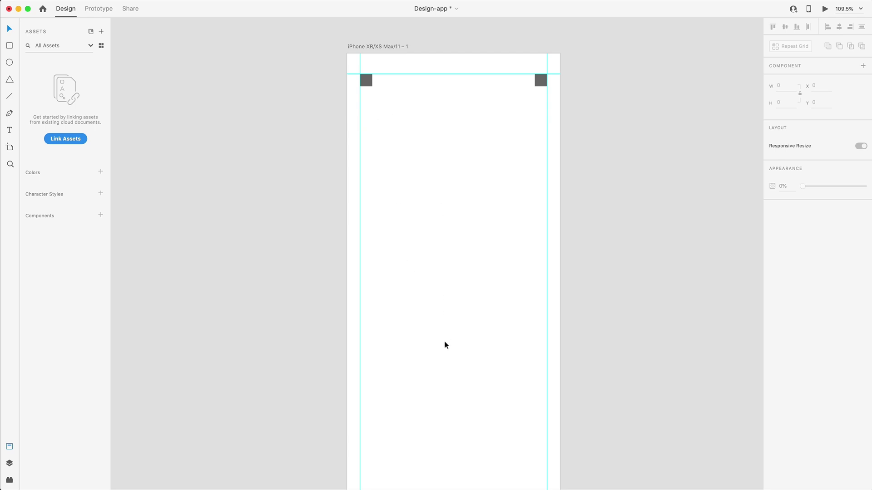
{"action": "scroll", "coordinate": [456, 137], "scroll_direction": "up", "scroll_amount": 5}
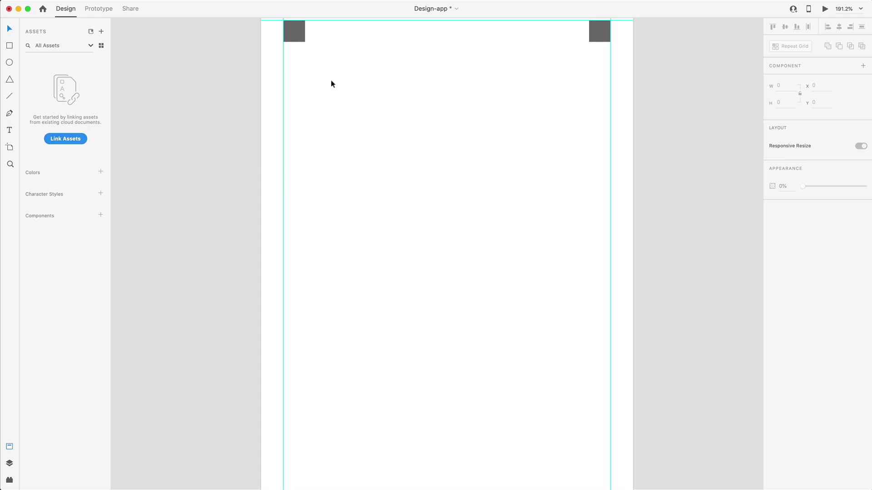
{"action": "left_click", "coordinate": [298, 38]}
{"action": "left_click_drag", "start_coordinate": [294, 41], "coordinate": [294, 58]}
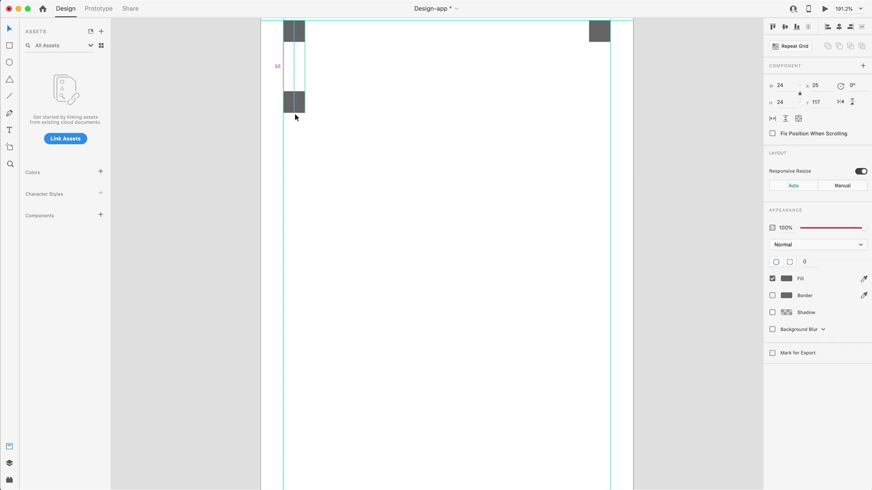
{"action": "mouse_move", "coordinate": [295, 117]}
{"action": "left_mouse_down"}
{"action": "mouse_move", "coordinate": [300, 128]}
{"action": "mouse_move", "coordinate": [313, 118]}
{"action": "mouse_move", "coordinate": [293, 105]}
{"action": "left_mouse_up"}
{"action": "left_click", "coordinate": [350, 125]}
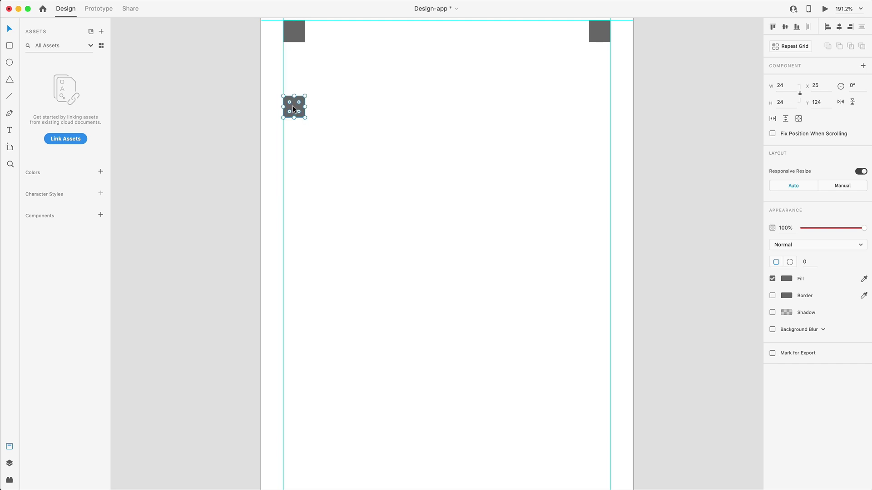
{"action": "left_click", "coordinate": [336, 146]}
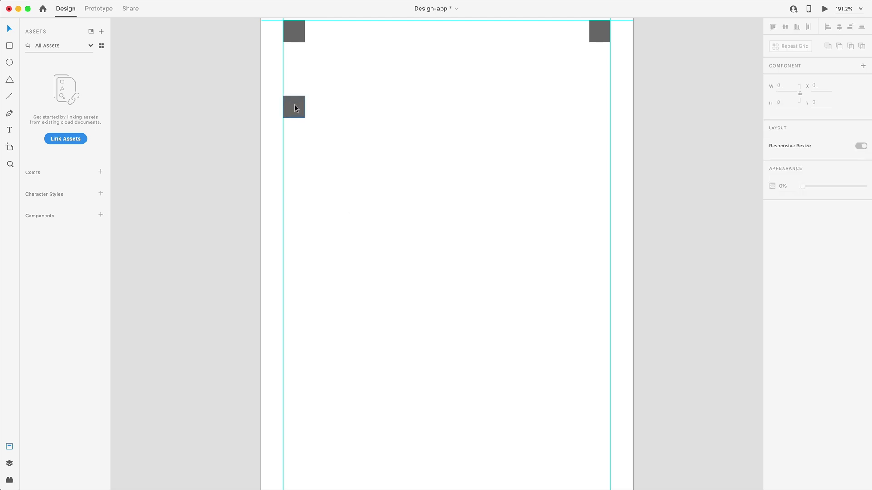
- Duplicate the lower square to Y 161 and stretch the copy, with proportions unlocked, into a 364 × 151 rectangle spanning both vertical guides
{"action": "left_click_drag", "start_coordinate": [294, 104], "coordinate": [292, 137]}
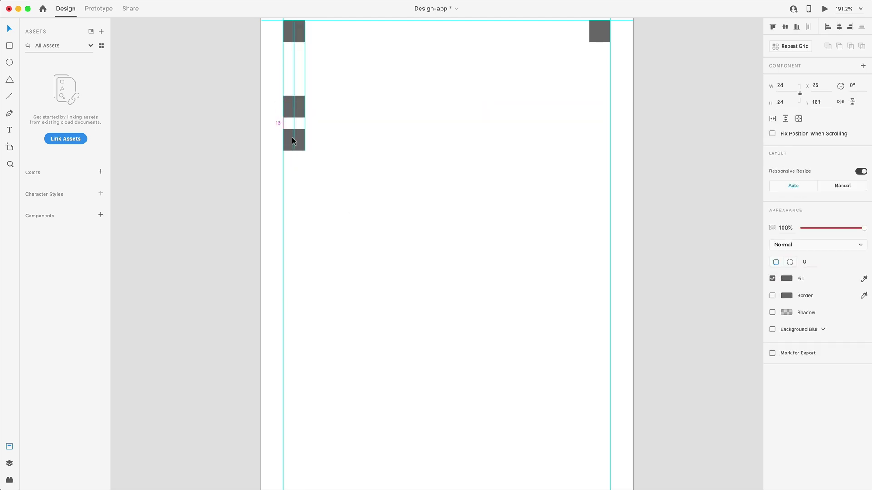
{"action": "left_click_drag", "start_coordinate": [305, 150], "coordinate": [609, 264]}
{"action": "left_click", "coordinate": [800, 94]}
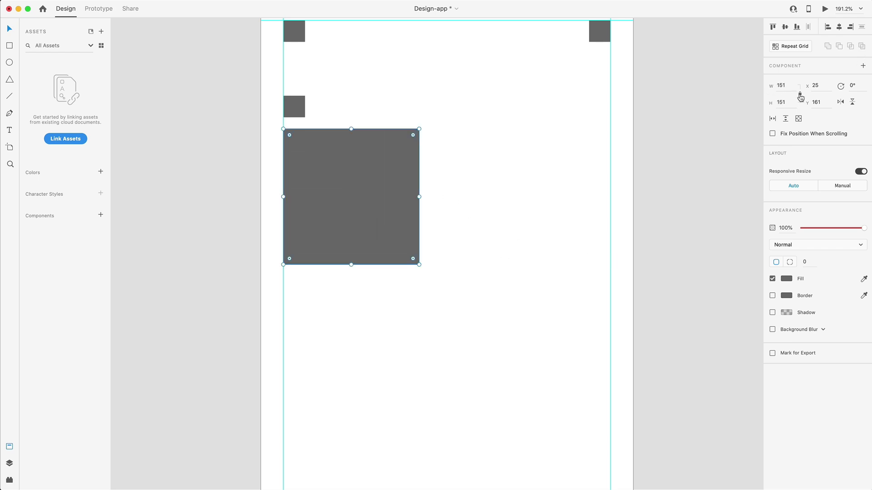
{"action": "left_click_drag", "start_coordinate": [419, 196], "coordinate": [611, 200]}
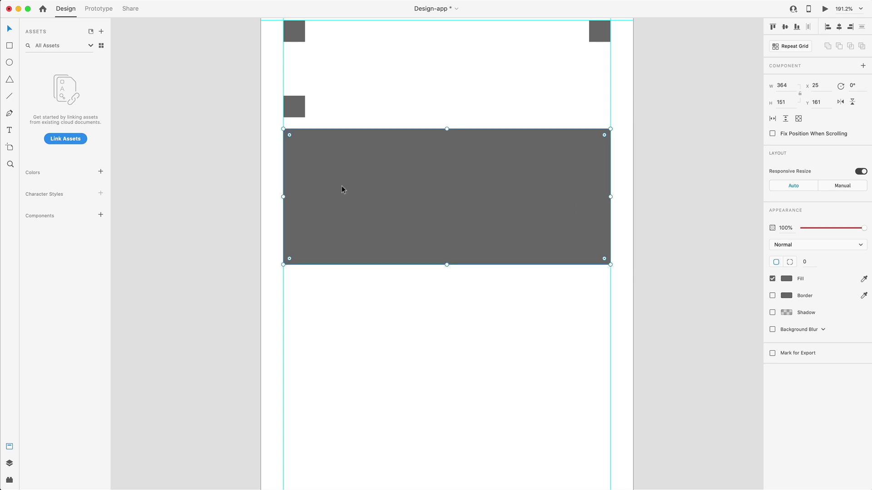
- Widen the large rectangle to 389 so it reaches the artboard's right edge and increase its height to 170
{"action": "left_click_drag", "start_coordinate": [325, 185], "coordinate": [282, 191]}
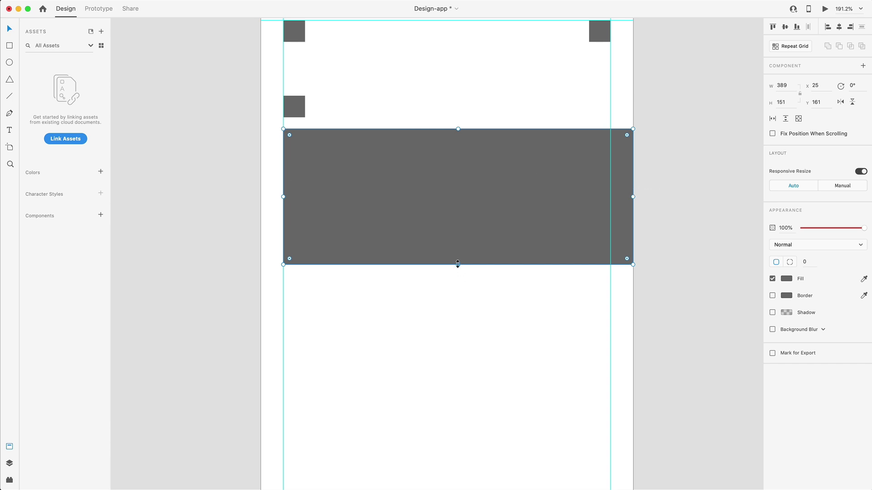
{"action": "left_click_drag", "start_coordinate": [458, 264], "coordinate": [458, 282]}
- Round the large rectangle's corners to a radius of 17 and extend its right side past the artboard edge
{"action": "left_click_drag", "start_coordinate": [290, 137], "coordinate": [296, 141]}
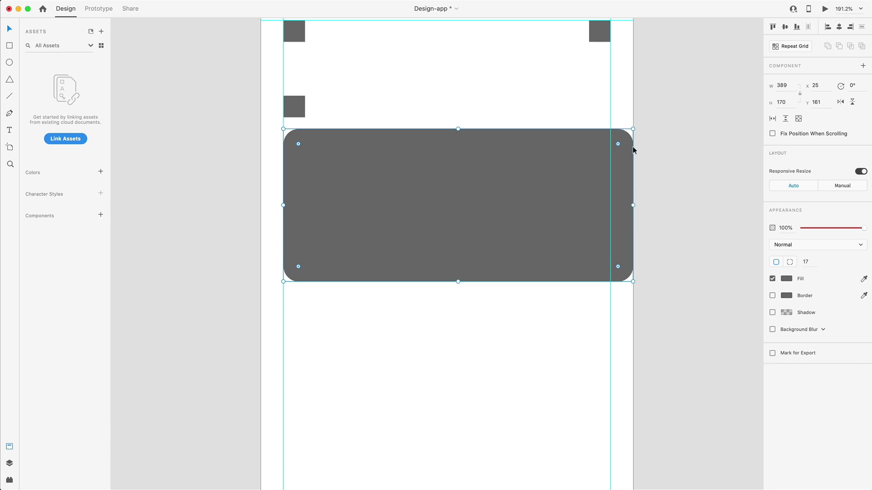
{"action": "left_click_drag", "start_coordinate": [633, 205], "coordinate": [654, 206]}
{"action": "left_click", "coordinate": [680, 233]}
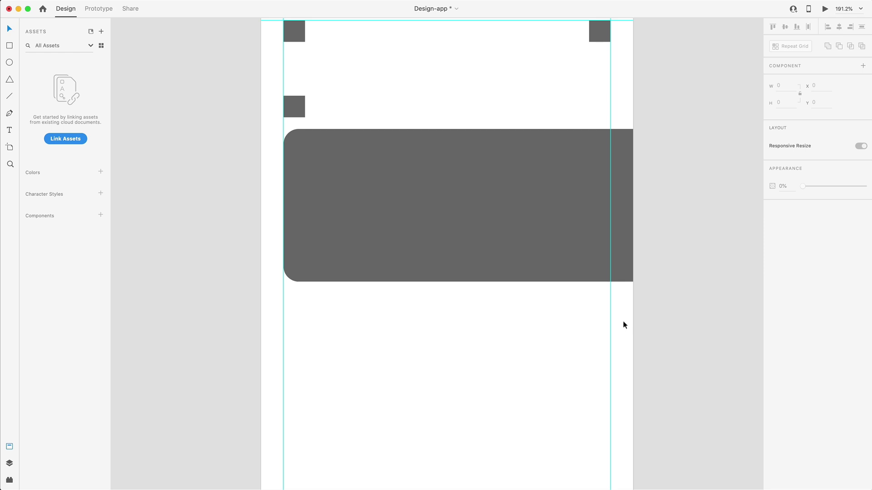
- Duplicate the small square above the large rectangle to its right and shrink the copy to 12 × 12
{"action": "scroll", "coordinate": [461, 337], "scroll_direction": "down", "scroll_amount": 5}
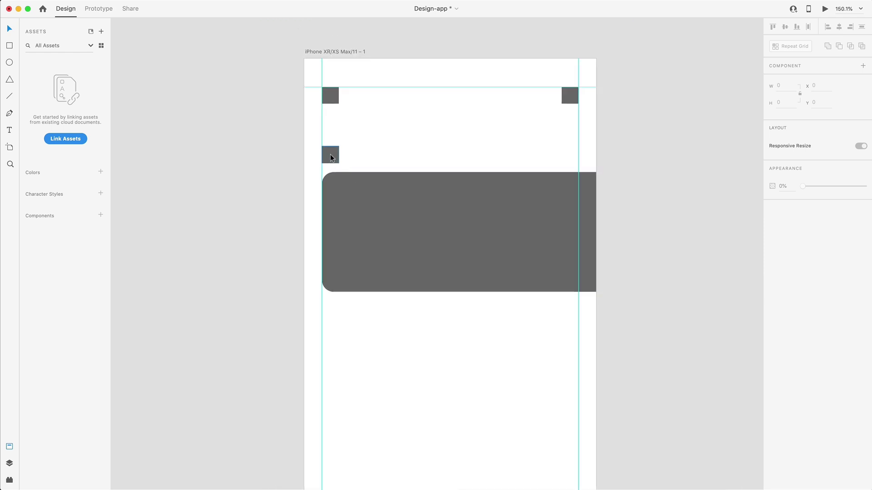
{"action": "left_click_drag", "start_coordinate": [331, 158], "coordinate": [356, 151]}
{"action": "scroll", "coordinate": [343, 154], "scroll_direction": "up", "scroll_amount": 10}
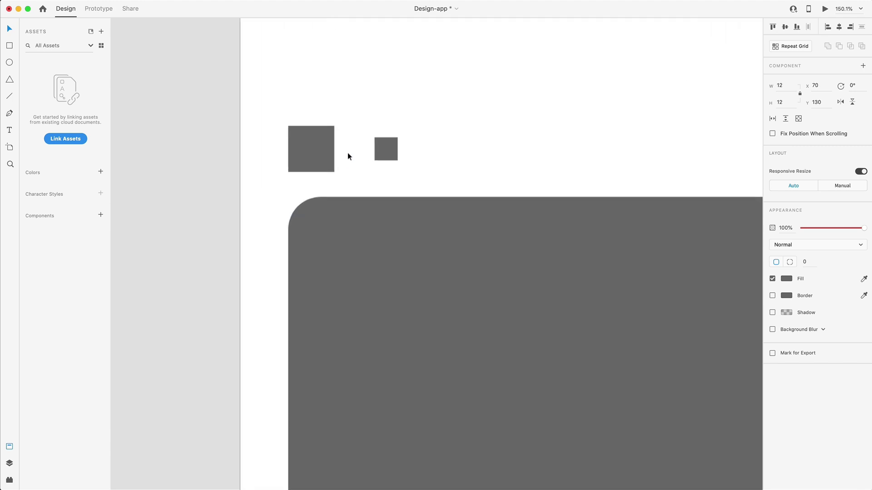
{"action": "scroll", "coordinate": [347, 152], "scroll_direction": "up", "scroll_amount": 3}
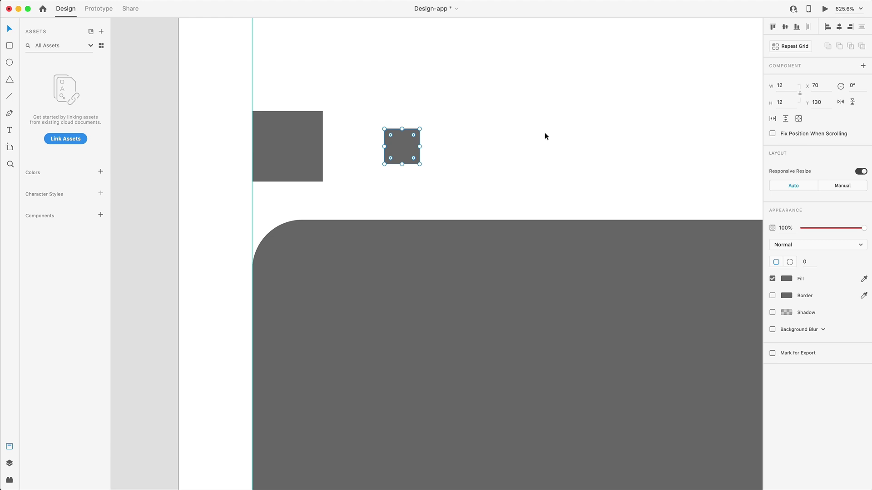
- Stretch the 12 px square to 51 wide with a corner radius of 6, and place a shorter pill copy against the right guide
{"action": "left_click_drag", "start_coordinate": [420, 146], "coordinate": [519, 148]}
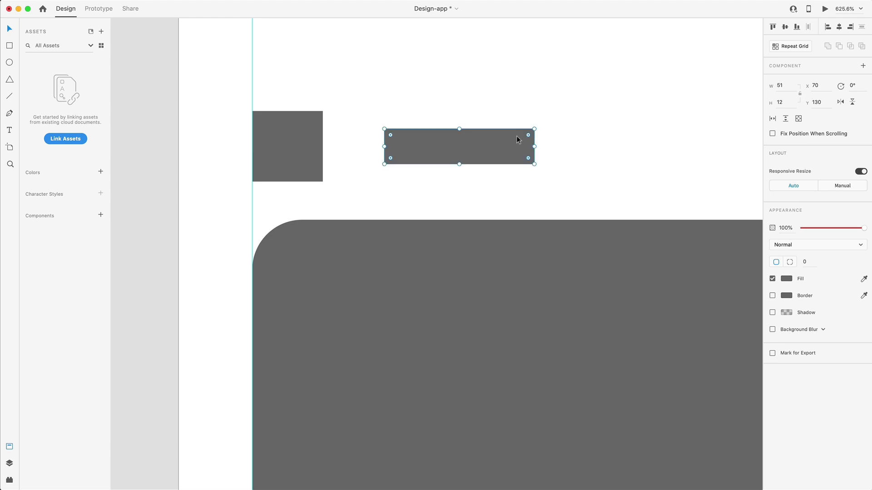
{"action": "left_click_drag", "start_coordinate": [523, 137], "coordinate": [505, 138]}
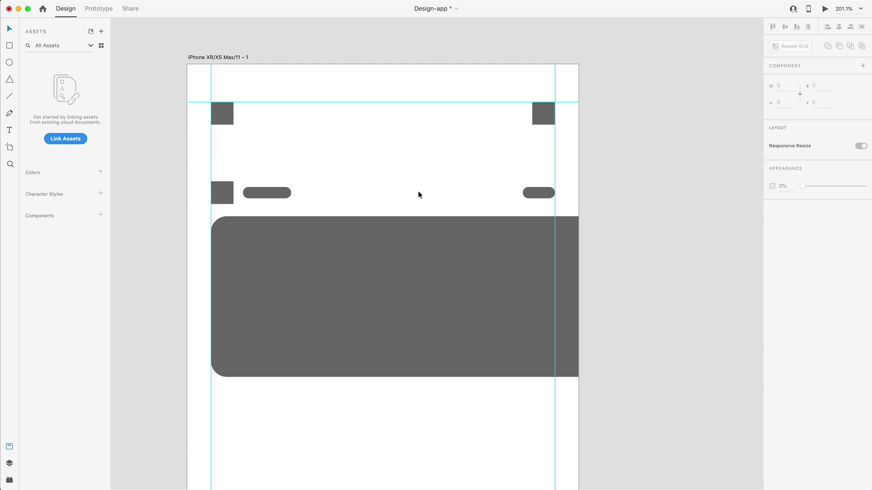
- Duplicate the 51-wide pill to below the large rectangle's lower-left corner, at about X 42, Y 350
{"action": "scroll", "coordinate": [416, 190], "scroll_direction": "down", "scroll_amount": 5}
{"action": "scroll", "coordinate": [416, 185], "scroll_direction": "left", "scroll_amount": 5}
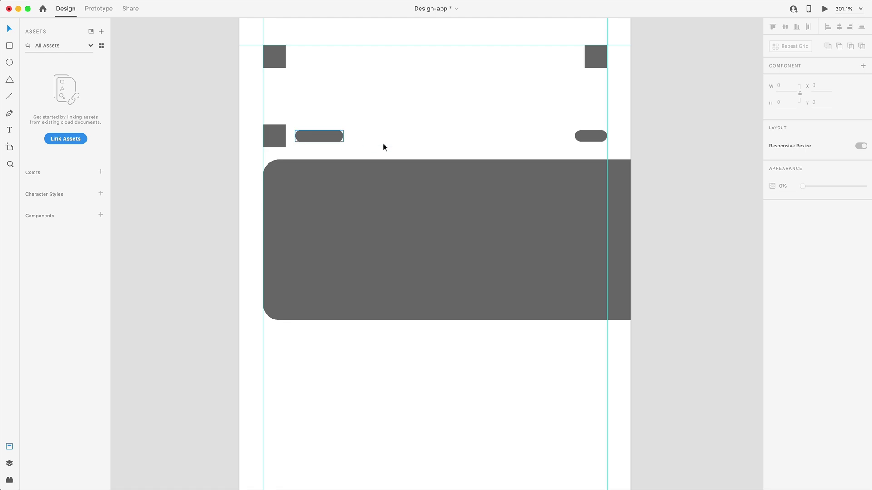
{"action": "scroll", "coordinate": [398, 144], "scroll_direction": "down", "scroll_amount": 1}
{"action": "scroll", "coordinate": [386, 136], "scroll_direction": "down", "scroll_amount": 3}
{"action": "scroll", "coordinate": [386, 136], "scroll_direction": "right", "scroll_amount": 1}
{"action": "left_click_drag", "start_coordinate": [330, 99], "coordinate": [291, 286]}
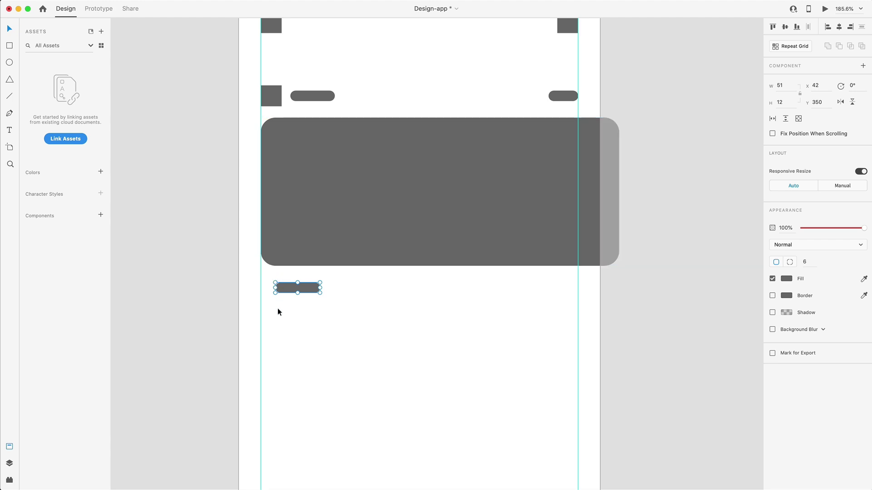
{"action": "left_click_drag", "start_coordinate": [284, 290], "coordinate": [285, 289]}
{"action": "left_click", "coordinate": [323, 347]}
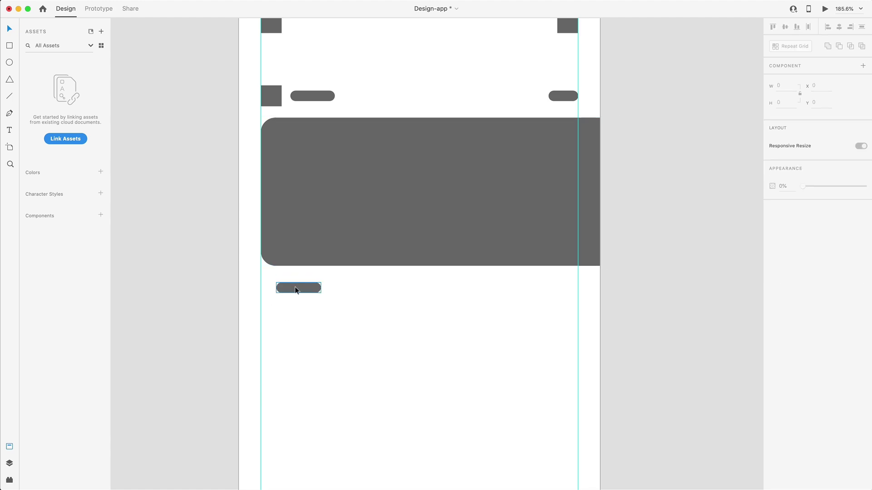
- Duplicate the lower pill to the right guide, shorten it to 24 wide, and place a second copy beside it at X 331
{"action": "left_click_drag", "start_coordinate": [295, 287], "coordinate": [540, 291]}
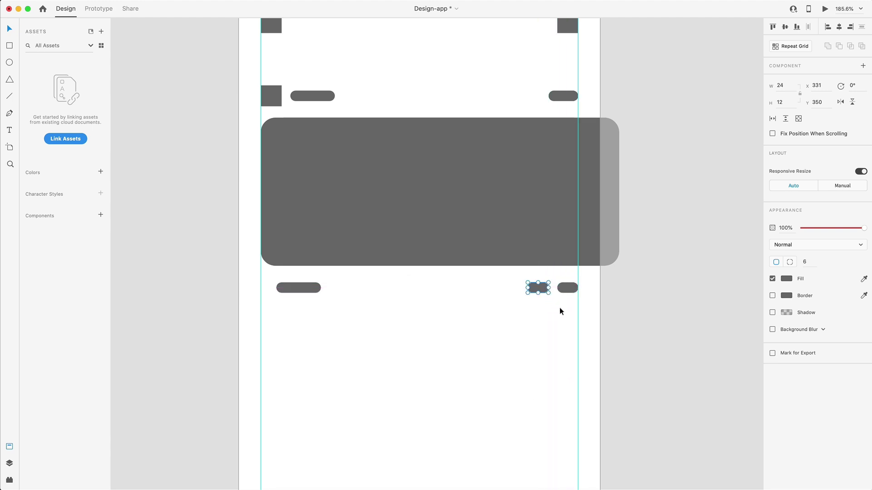
{"action": "left_click", "coordinate": [559, 307]}
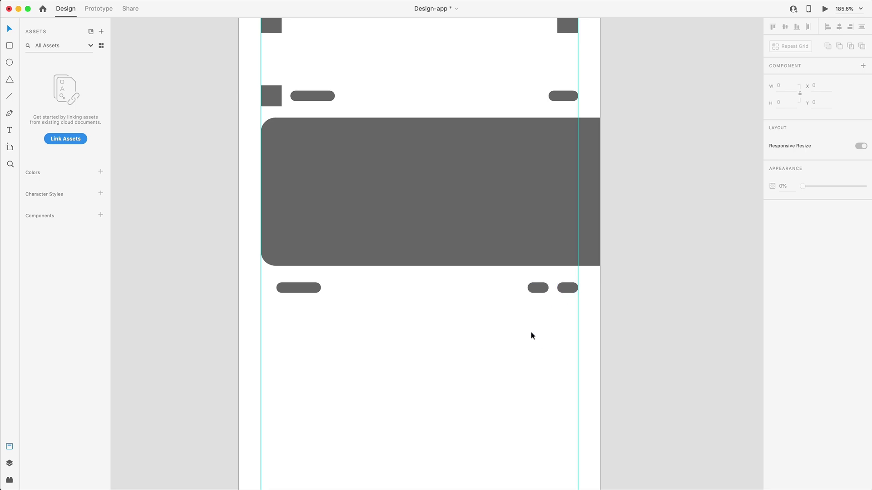
{"action": "scroll", "coordinate": [498, 319], "scroll_direction": "down", "scroll_amount": 5}
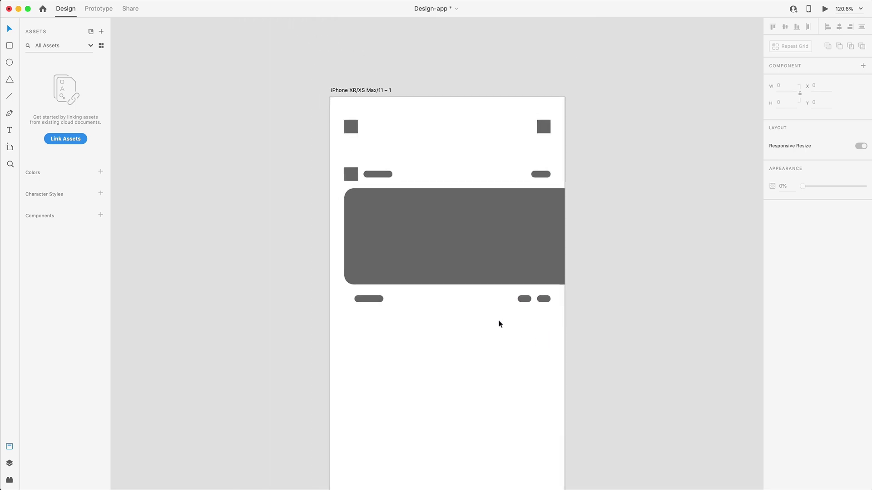
- Extend the large rectangle downward to a height of 186 and reposition the row of three pills beneath it
{"action": "scroll", "coordinate": [498, 323], "scroll_direction": "down", "scroll_amount": 5}
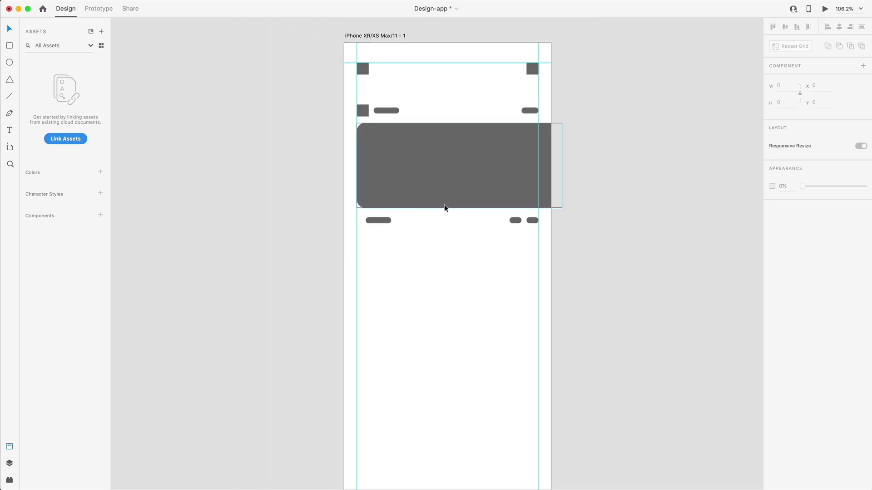
{"action": "scroll", "coordinate": [444, 208], "scroll_direction": "up", "scroll_amount": 3}
{"action": "mouse_move", "coordinate": [576, 242]}
{"action": "left_mouse_down"}
{"action": "mouse_move", "coordinate": [343, 227]}
{"action": "mouse_move", "coordinate": [366, 227]}
{"action": "mouse_move", "coordinate": [360, 247]}
{"action": "left_mouse_up"}
{"action": "left_click", "coordinate": [445, 190]}
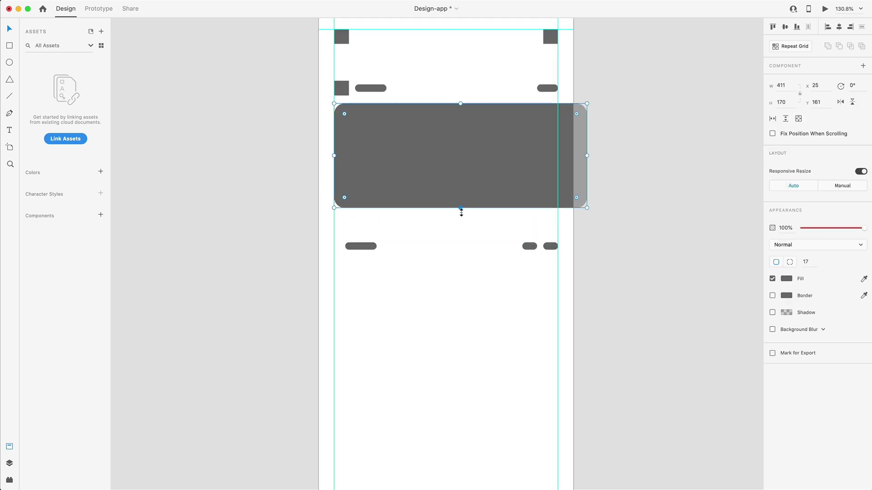
{"action": "left_click_drag", "start_coordinate": [461, 211], "coordinate": [461, 218]}
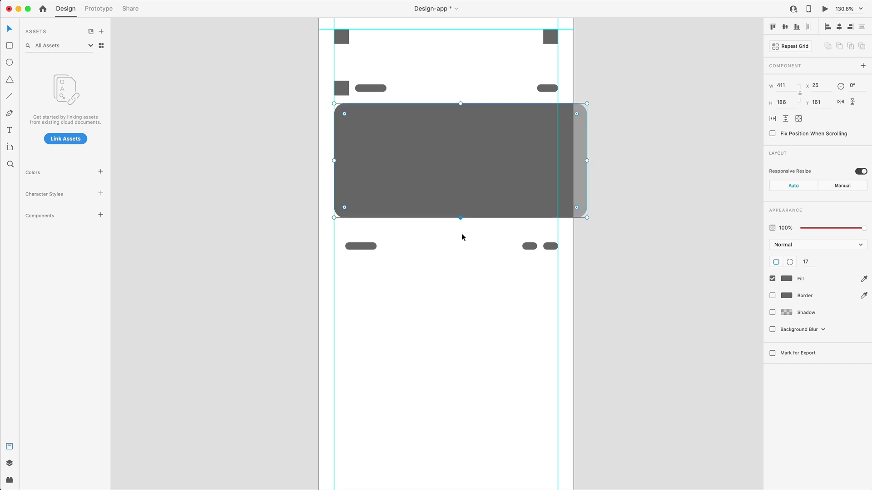
{"action": "left_click", "coordinate": [528, 269]}
{"action": "left_click_drag", "start_coordinate": [567, 271], "coordinate": [364, 235]}
- Duplicate the whole card block with its square and pills twice down the artboard, with the first copy at Y 417
{"action": "scroll", "coordinate": [610, 261], "scroll_direction": "down", "scroll_amount": 5}
{"action": "left_click_drag", "start_coordinate": [592, 226], "coordinate": [372, 101]}
{"action": "left_click_drag", "start_coordinate": [486, 134], "coordinate": [485, 236]}
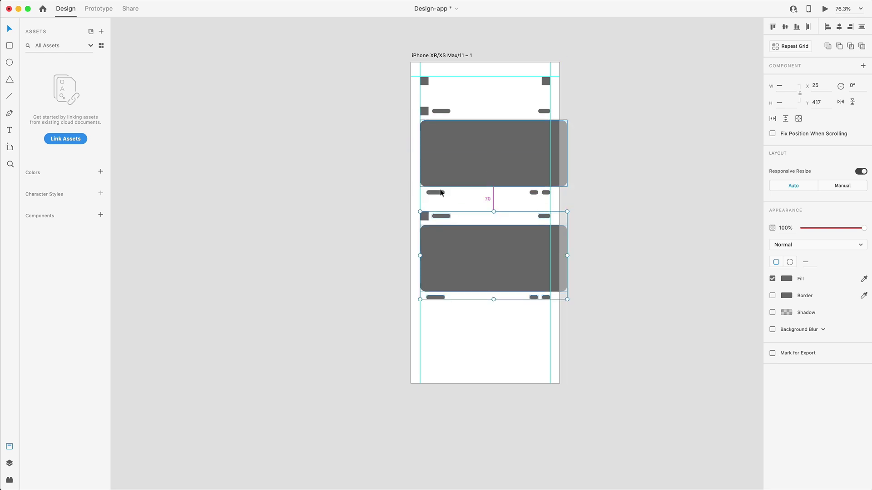
{"action": "left_click_drag", "start_coordinate": [454, 261], "coordinate": [467, 352]}
{"action": "left_click", "coordinate": [620, 373]}
{"action": "scroll", "coordinate": [613, 380], "scroll_direction": "down", "scroll_amount": 2}
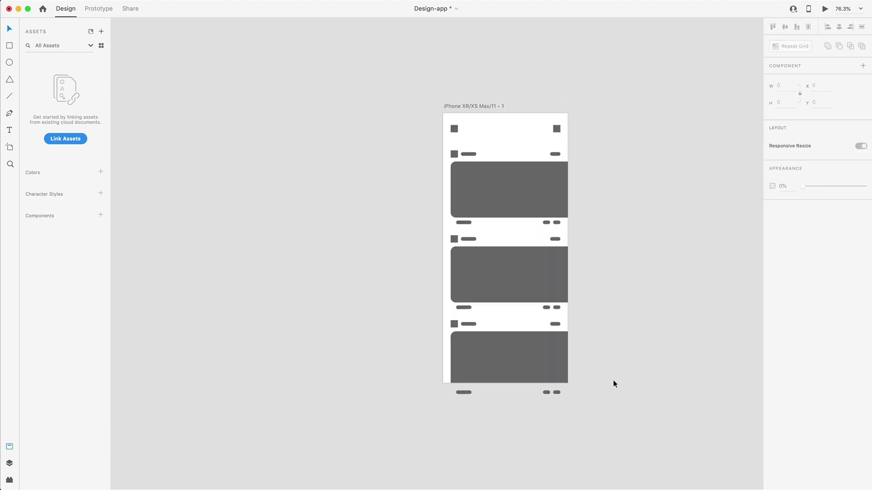
- Remove the three pills that hang below the artboard's lower edge
{"action": "scroll", "coordinate": [613, 380], "scroll_direction": "down", "scroll_amount": 1}
{"action": "scroll", "coordinate": [611, 380], "scroll_direction": "right", "scroll_amount": 2}
{"action": "left_click_drag", "start_coordinate": [576, 405], "coordinate": [358, 384]}
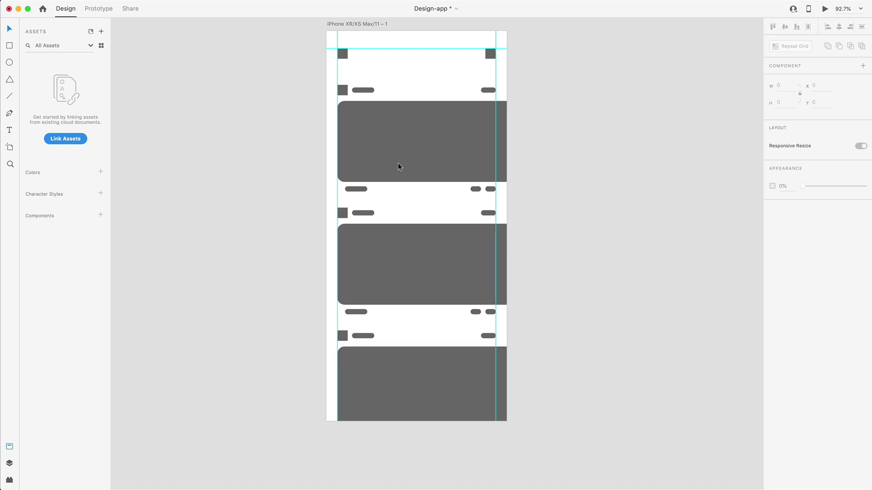
- Rename the iPhone artboard as Wireframe
{"action": "scroll", "coordinate": [381, 202], "scroll_direction": "up", "scroll_amount": 2}
{"action": "scroll", "coordinate": [381, 201], "scroll_direction": "right", "scroll_amount": 1}
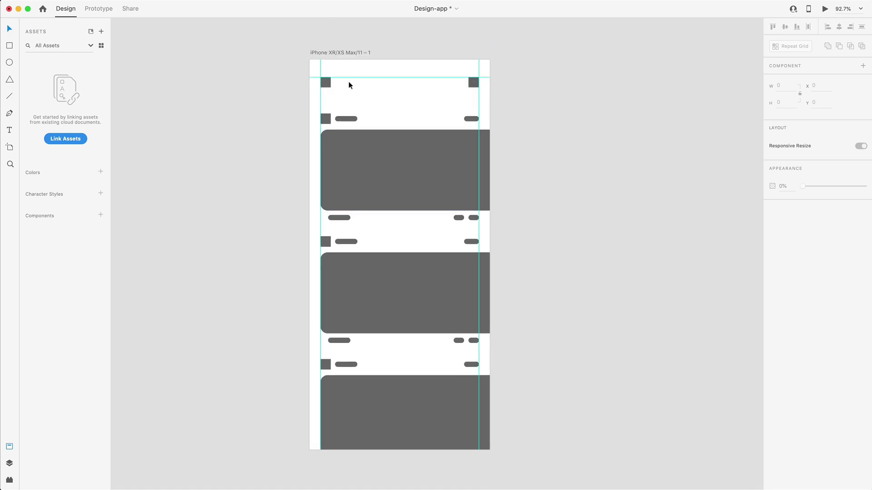
{"action": "double_click", "coordinate": [338, 53]}
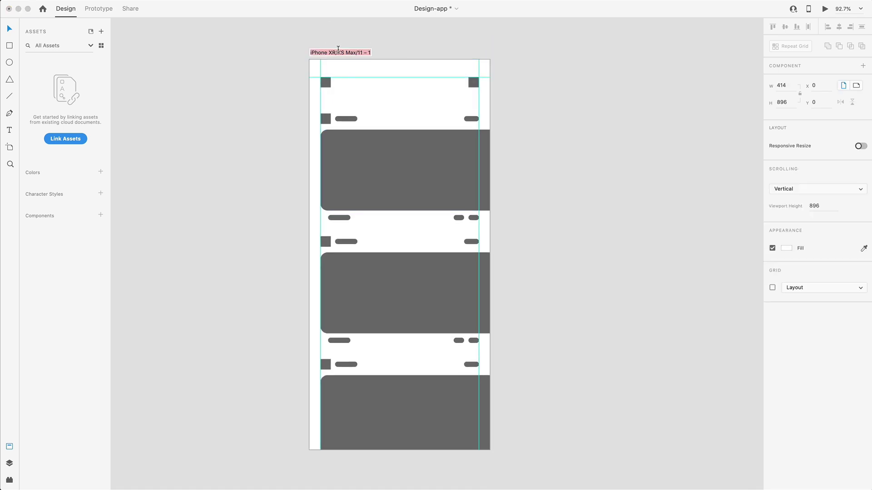
{"action": "type", "text": "Wireframe"}
{"action": "key", "text": "Return"}
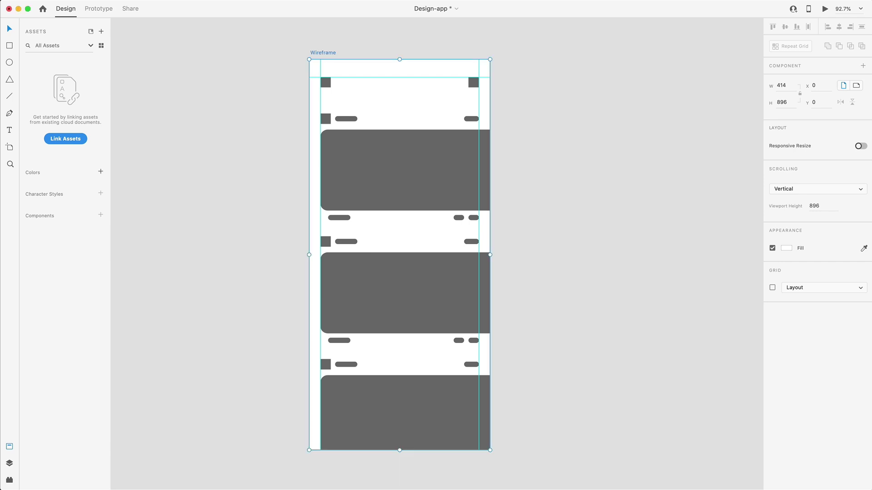
- Duplicate the Wireframe artboard and rename the copy as Design
{"action": "key", "text": "ctrl+d"}
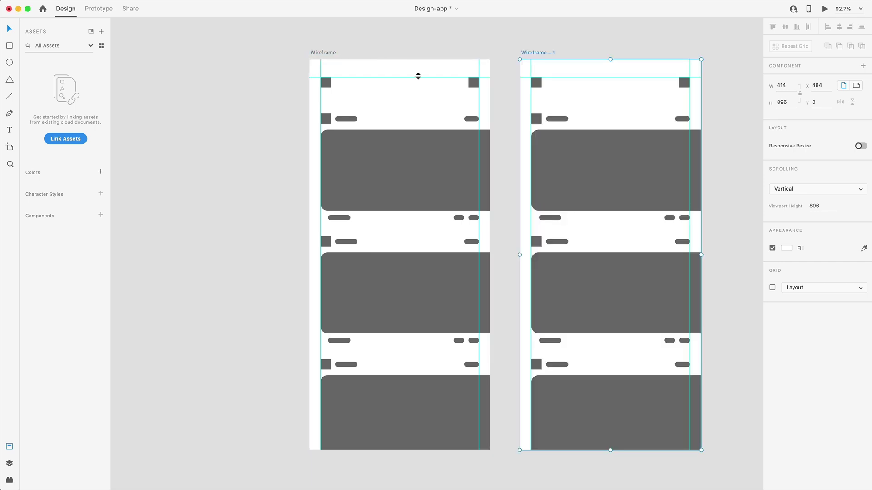
{"action": "scroll", "coordinate": [416, 74], "scroll_direction": "right", "scroll_amount": 5}
{"action": "double_click", "coordinate": [373, 45]}
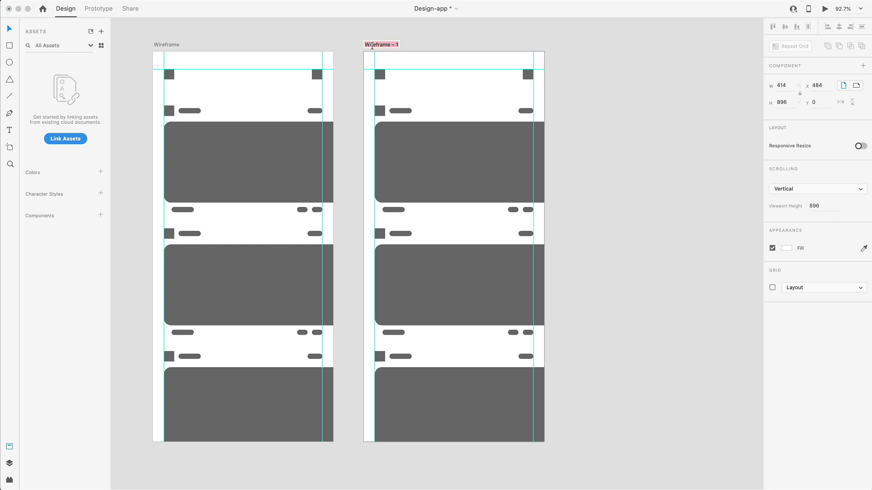
{"action": "type", "text": "Design"}
{"action": "key", "text": "Return"}
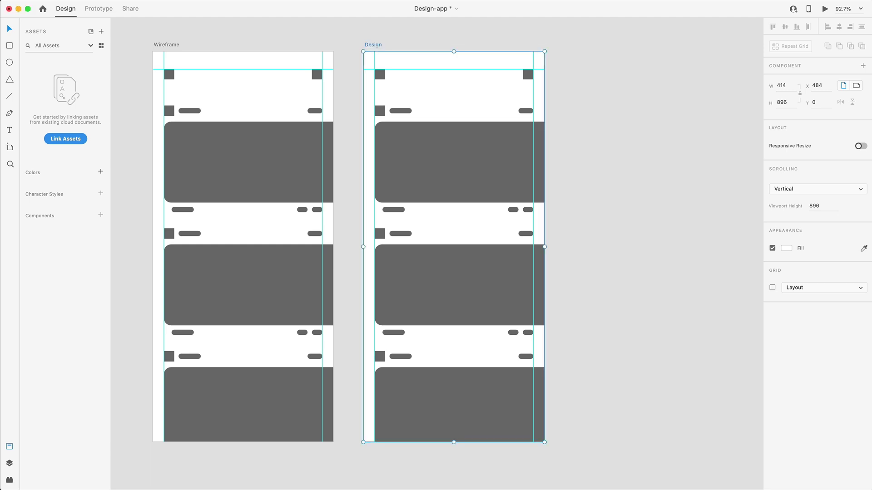
{"action": "left_click", "coordinate": [587, 210]}
- Delete the second and third card blocks from the Design artboard, leaving only the first
{"action": "scroll", "coordinate": [454, 137], "scroll_direction": "up", "scroll_amount": 1}
{"action": "scroll", "coordinate": [454, 136], "scroll_direction": "left", "scroll_amount": 1}
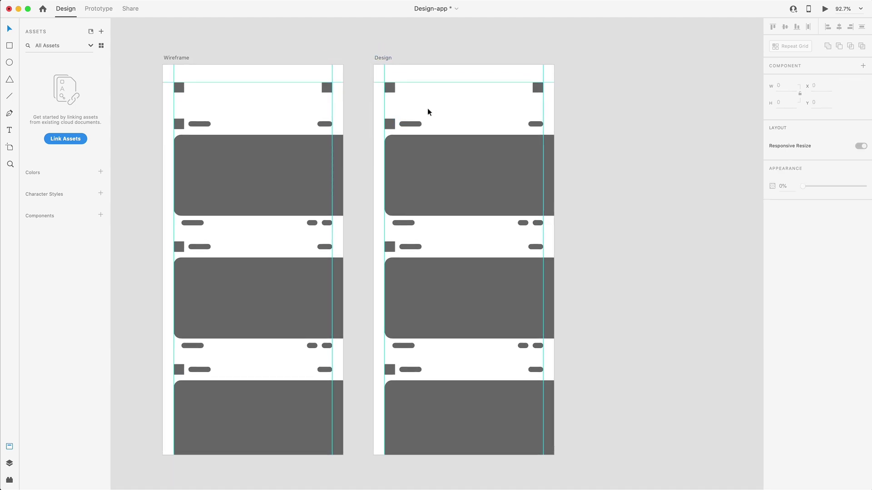
{"action": "scroll", "coordinate": [454, 109], "scroll_direction": "up", "scroll_amount": 5}
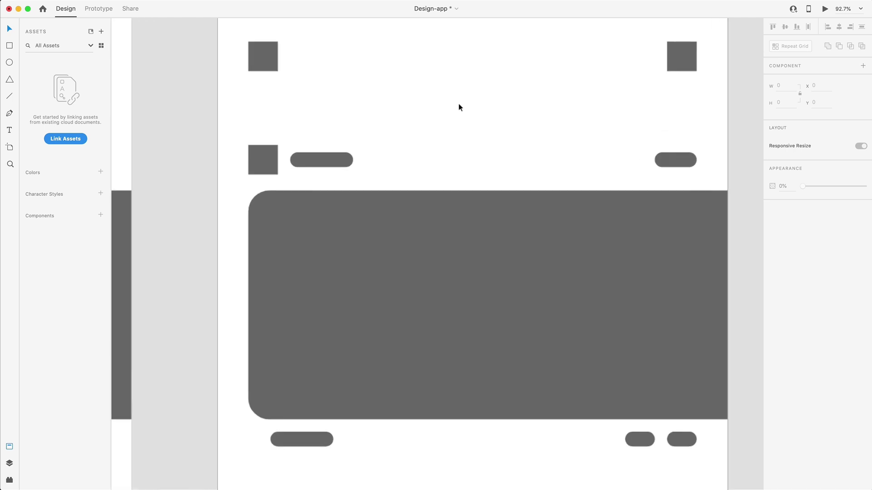
{"action": "scroll", "coordinate": [354, 127], "scroll_direction": "down", "scroll_amount": 1}
{"action": "scroll", "coordinate": [358, 146], "scroll_direction": "down", "scroll_amount": 5}
{"action": "scroll", "coordinate": [274, 183], "scroll_direction": "down", "scroll_amount": 2}
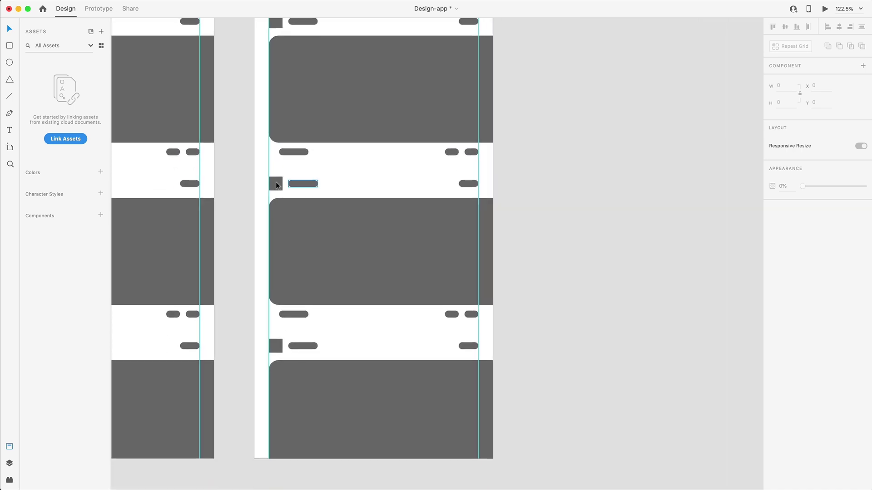
{"action": "left_click_drag", "start_coordinate": [266, 163], "coordinate": [565, 472]}
{"action": "key", "text": "Delete"}
- Add a text label with the poster's first name beside the pill above the large rectangle on the Design artboard
{"action": "scroll", "coordinate": [428, 234], "scroll_direction": "up", "scroll_amount": 5}
{"action": "scroll", "coordinate": [427, 233], "scroll_direction": "left", "scroll_amount": 2}
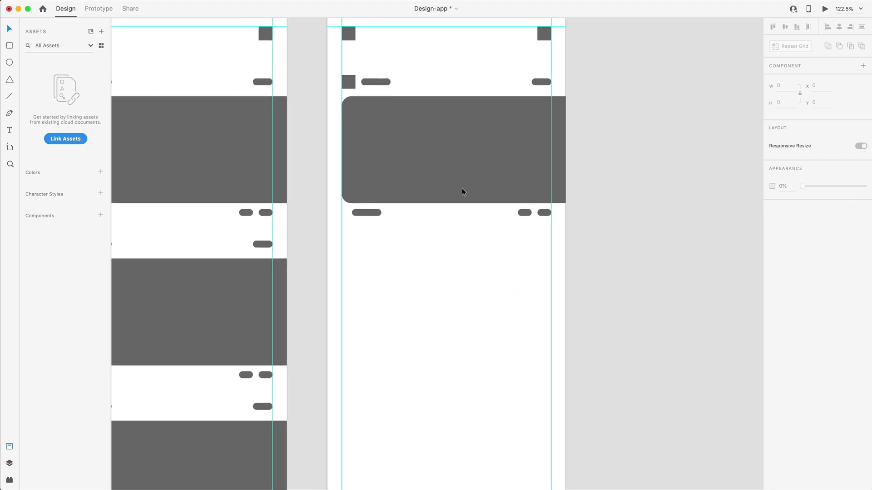
{"action": "scroll", "coordinate": [506, 165], "scroll_direction": "up", "scroll_amount": 4}
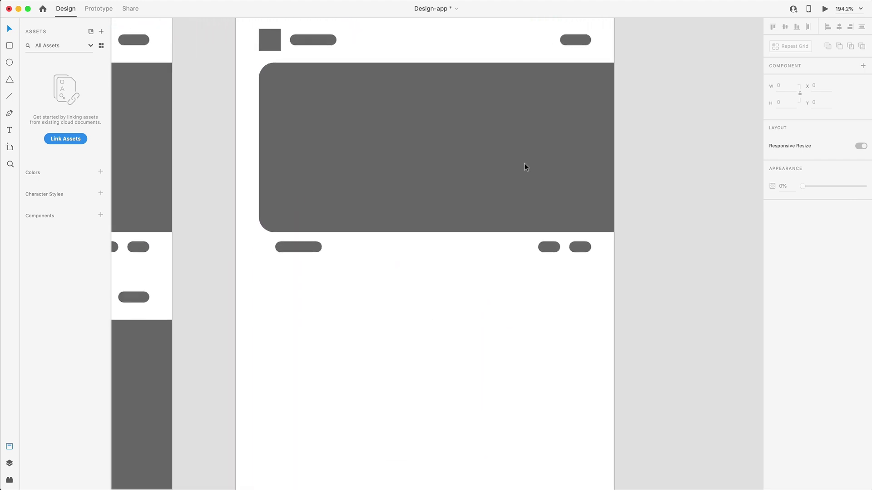
{"action": "scroll", "coordinate": [526, 162], "scroll_direction": "up", "scroll_amount": 2}
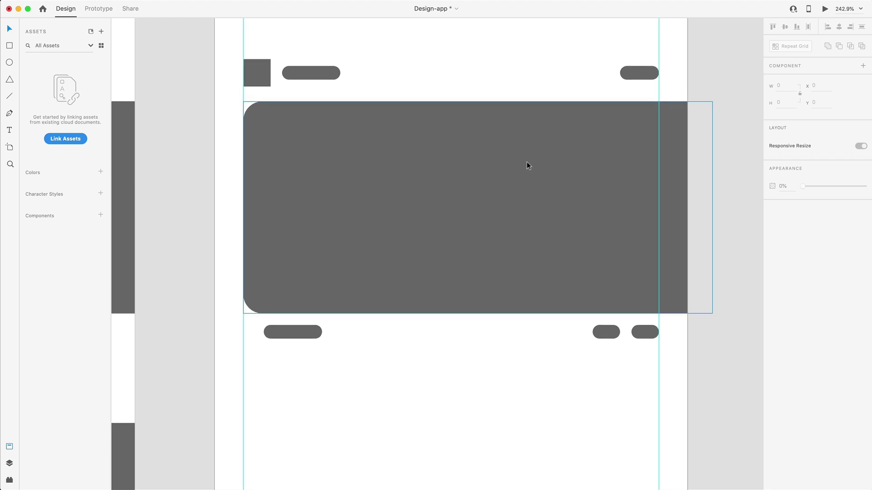
{"action": "key", "text": "Escape"}
{"action": "key", "text": "t"}
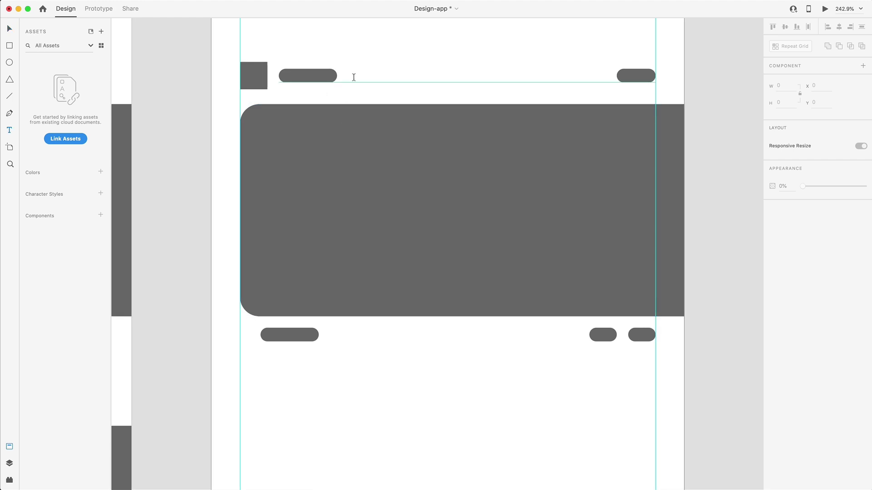
{"action": "left_click", "coordinate": [355, 76]}
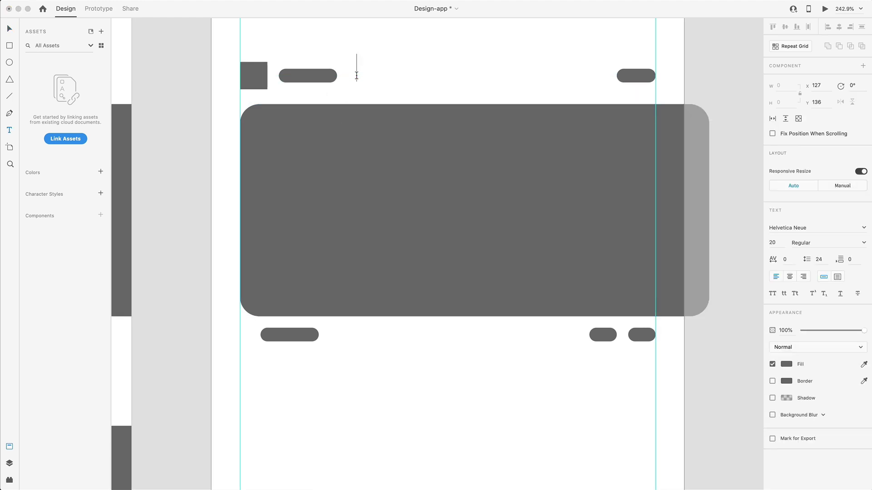
{"action": "type", "text": "Alex."}
{"action": "left_click", "coordinate": [9, 28]}
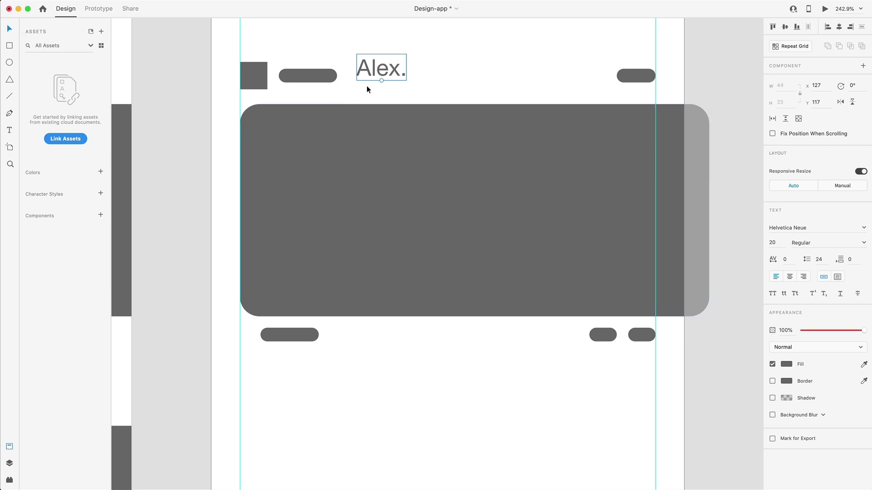
- Format the name label in Proxima Nova Semibold at size 14
{"action": "left_click", "coordinate": [806, 227]}
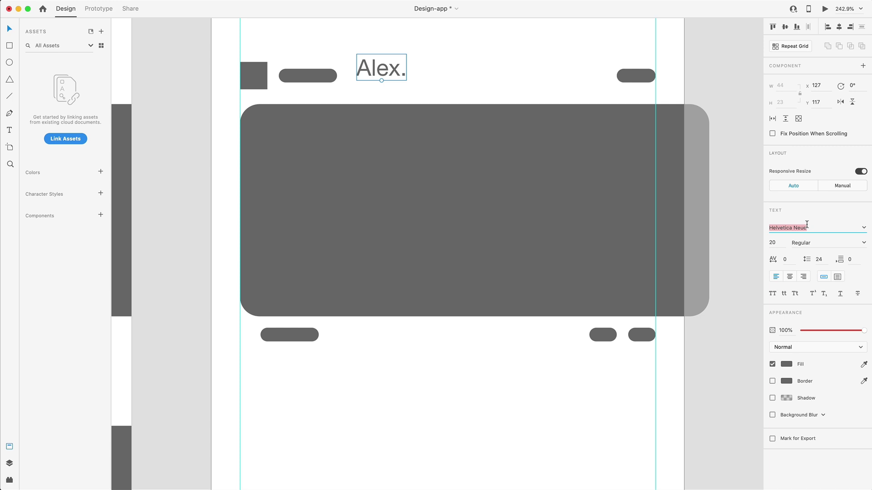
{"action": "type", "text": "Prox"}
{"action": "key", "text": "Return"}
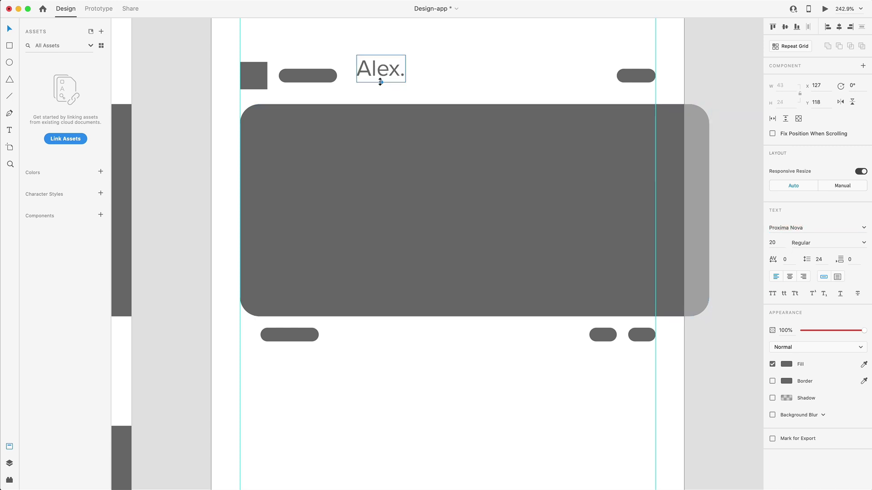
{"action": "left_click_drag", "start_coordinate": [380, 82], "coordinate": [380, 76]}
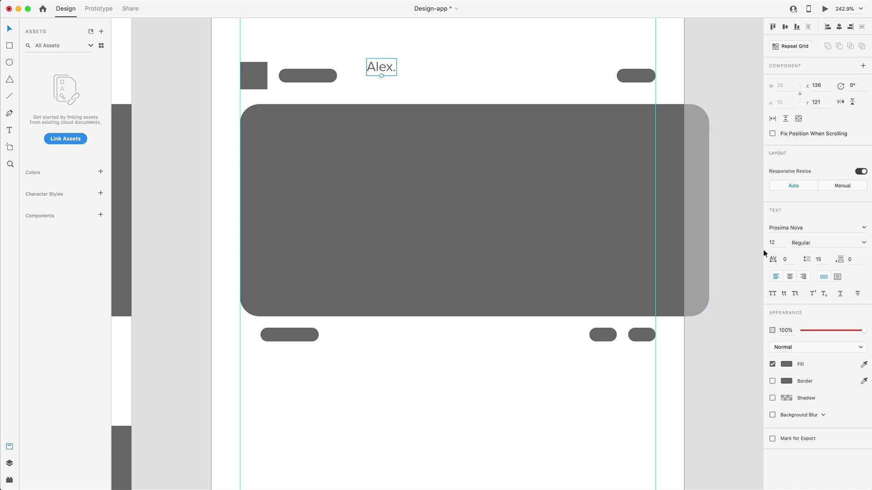
{"action": "left_click", "coordinate": [774, 240]}
{"action": "type", "text": "14"}
{"action": "key", "text": "Return"}
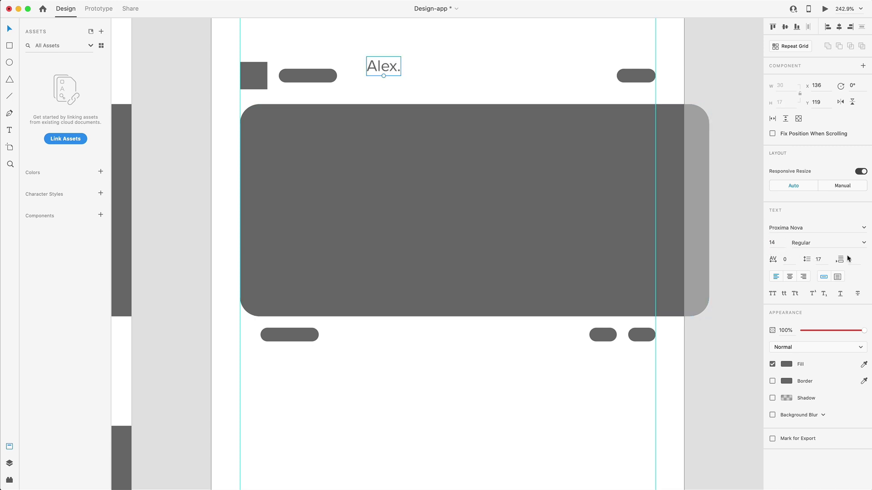
{"action": "left_click", "coordinate": [863, 243]}
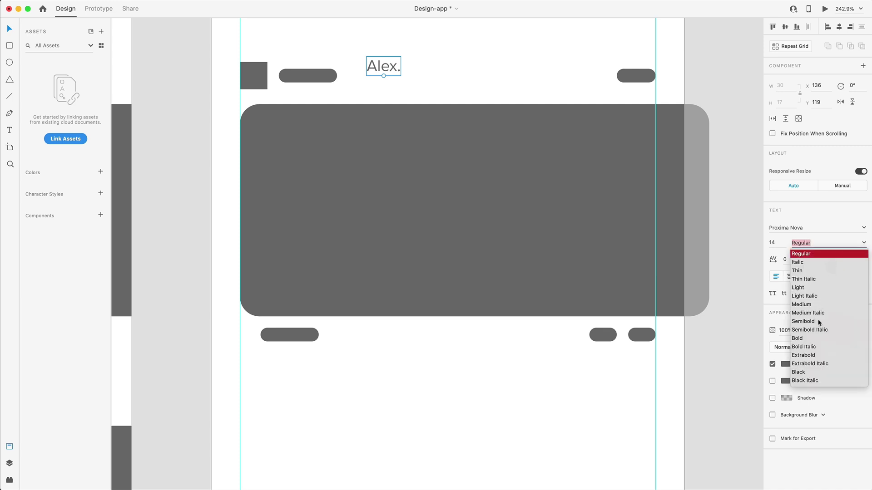
{"action": "left_click", "coordinate": [800, 322]}
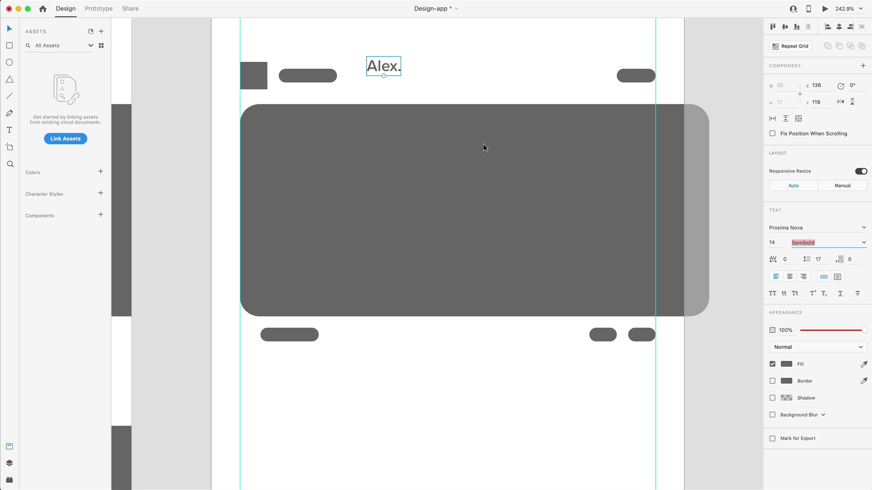
- Delete the pill next to the small square above the card and move the name label into its place
{"action": "left_click", "coordinate": [437, 77]}
{"action": "left_click_drag", "start_coordinate": [323, 73], "coordinate": [375, 89]}
{"action": "left_click", "coordinate": [374, 88]}
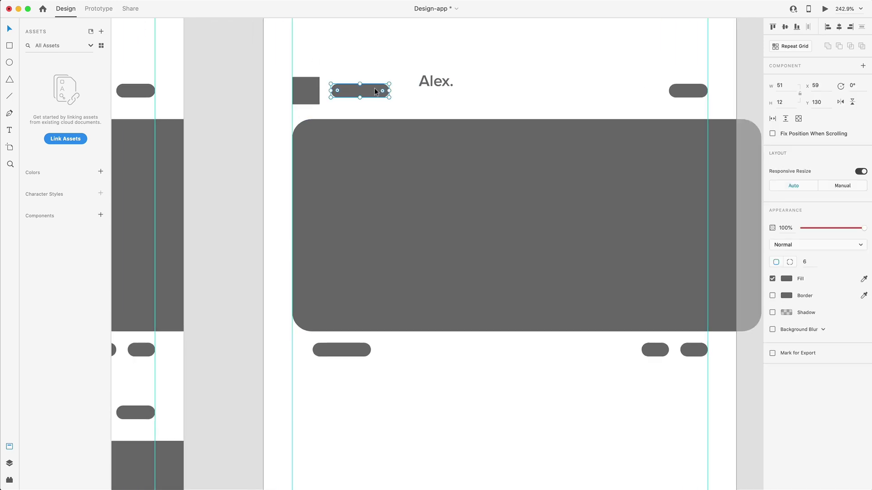
{"action": "key", "text": "Delete"}
{"action": "left_click_drag", "start_coordinate": [437, 83], "coordinate": [350, 93]}
{"action": "left_click", "coordinate": [408, 102]}
- Enlarge the square beside the name label, keep it on the left guide, and shift the label to X 67, Y 125
{"action": "scroll", "coordinate": [455, 132], "scroll_direction": "left", "scroll_amount": 1}
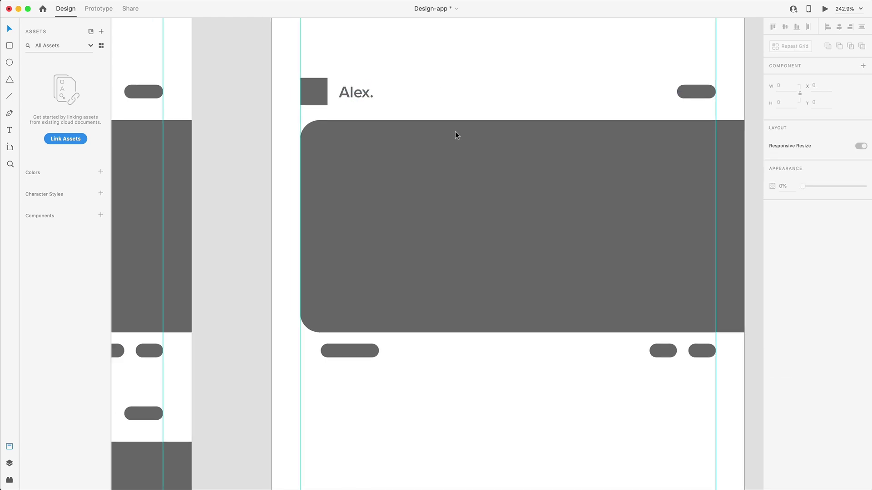
{"action": "scroll", "coordinate": [455, 132], "scroll_direction": "up", "scroll_amount": 5}
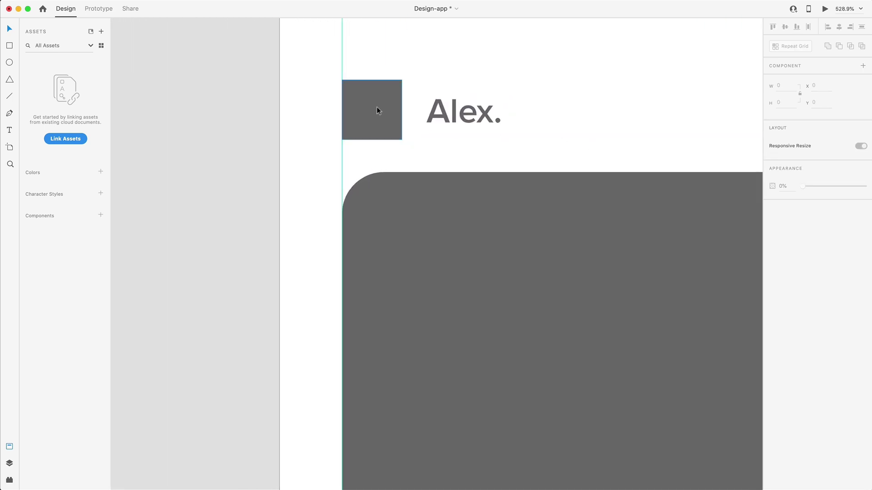
{"action": "left_click", "coordinate": [377, 109]}
{"action": "left_click_drag", "start_coordinate": [401, 80], "coordinate": [411, 70]}
{"action": "left_click_drag", "start_coordinate": [358, 119], "coordinate": [366, 108]}
{"action": "left_click_drag", "start_coordinate": [456, 108], "coordinate": [477, 105]}
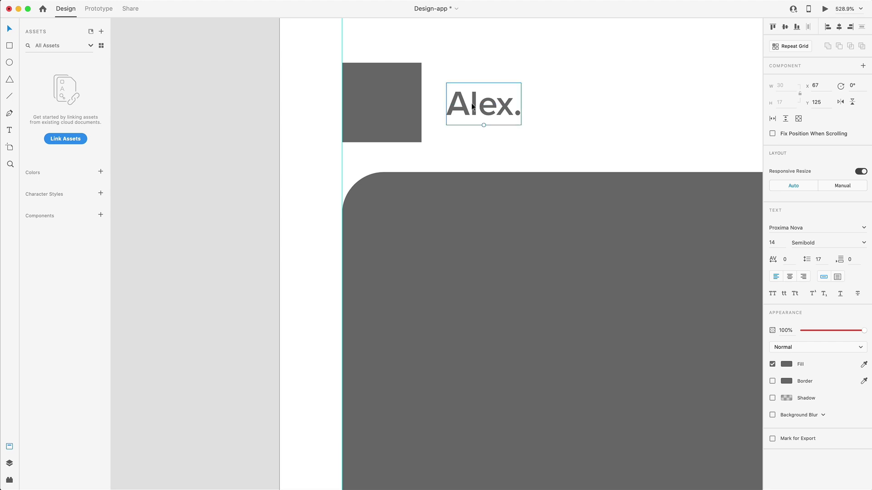
- Replace the pill above the card at the right guide with a copy of the name label at X 359, Y 125
{"action": "scroll", "coordinate": [513, 136], "scroll_direction": "down", "scroll_amount": 10}
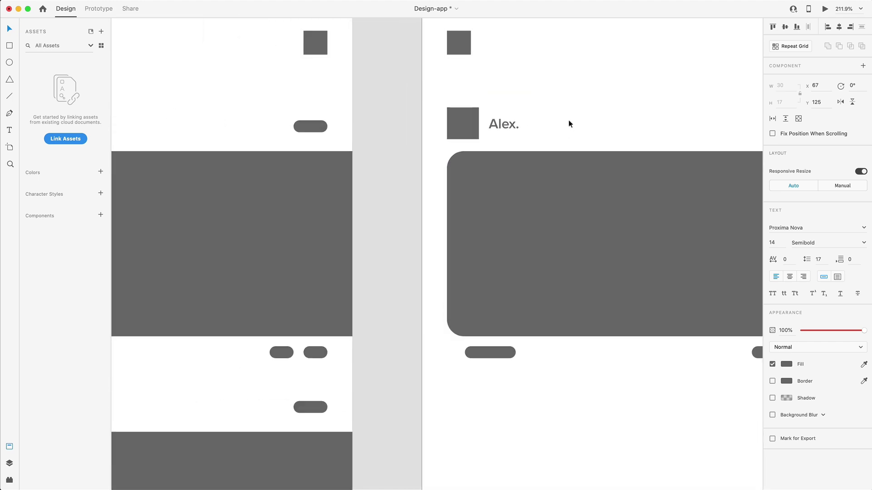
{"action": "left_click", "coordinate": [569, 122]}
{"action": "scroll", "coordinate": [571, 131], "scroll_direction": "right", "scroll_amount": 4}
{"action": "scroll", "coordinate": [568, 149], "scroll_direction": "up", "scroll_amount": 4}
{"action": "left_click", "coordinate": [630, 145]}
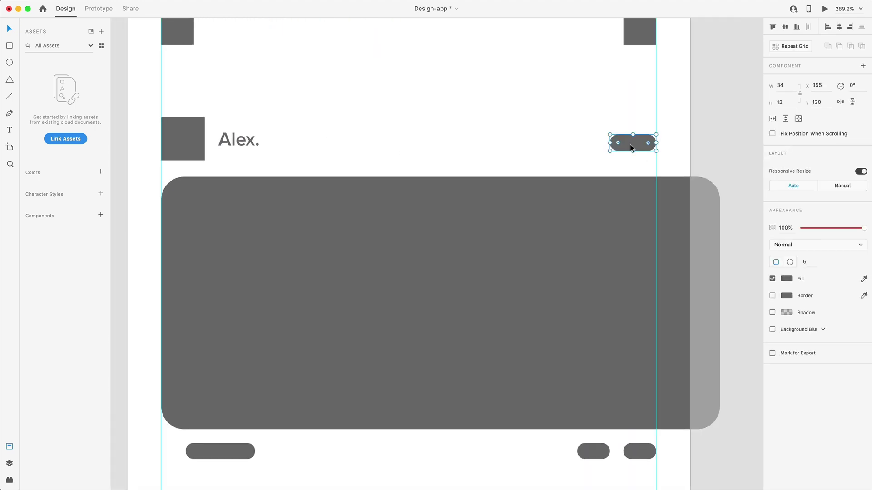
{"action": "key", "text": "Delete"}
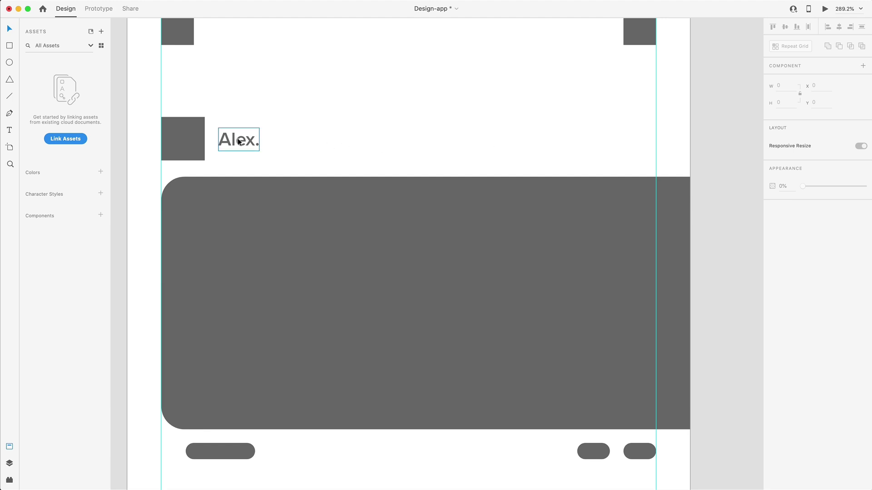
{"action": "left_click_drag", "start_coordinate": [238, 142], "coordinate": [633, 141]}
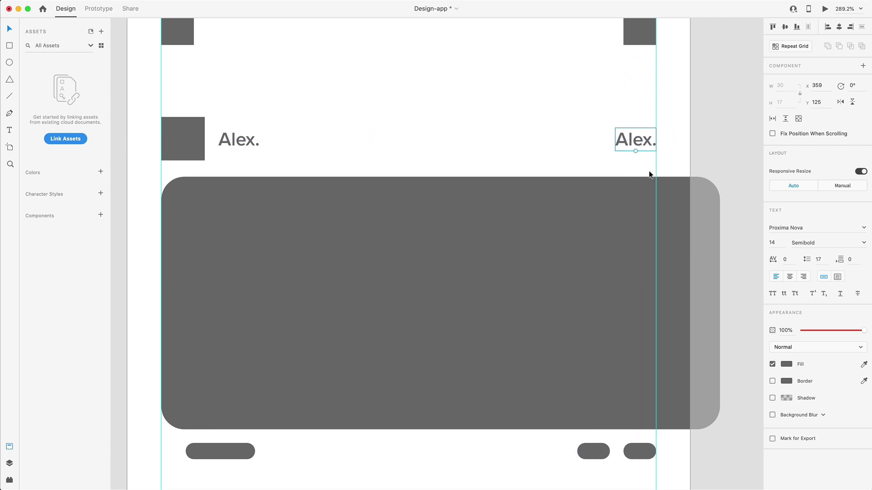
- Change the copied label's text to "2h"
{"action": "double_click", "coordinate": [641, 134]}
{"action": "type", "text": "2h"}
{"action": "left_click", "coordinate": [10, 30]}
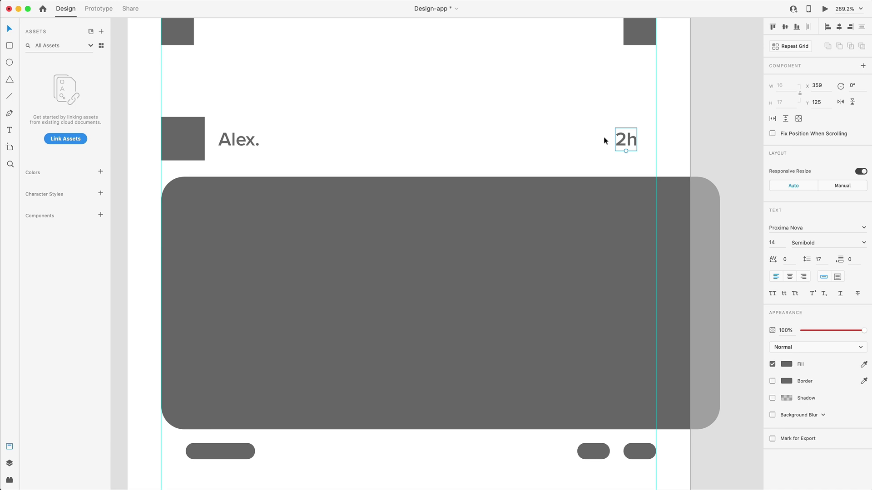
- Move the "2h" label to the right guide at X 373, right-align its text and set its weight to Medium
{"action": "left_click_drag", "start_coordinate": [636, 145], "coordinate": [653, 146]}
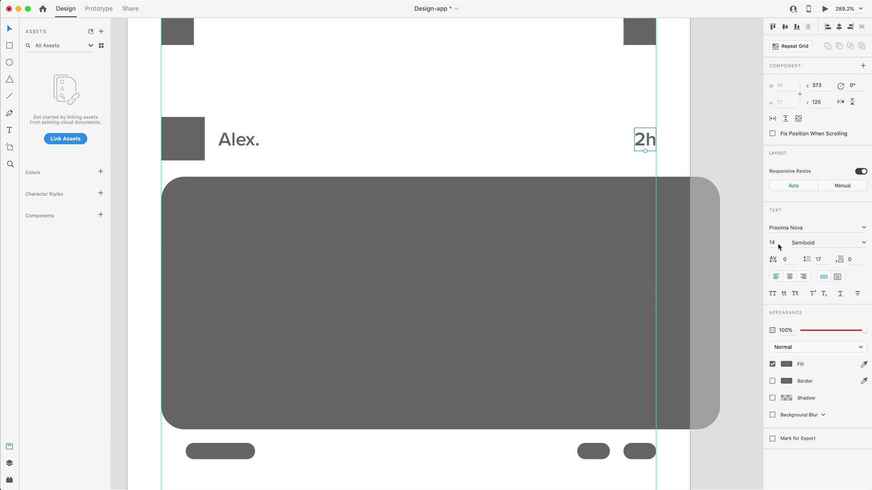
{"action": "left_click", "coordinate": [803, 278]}
{"action": "left_click", "coordinate": [863, 243]}
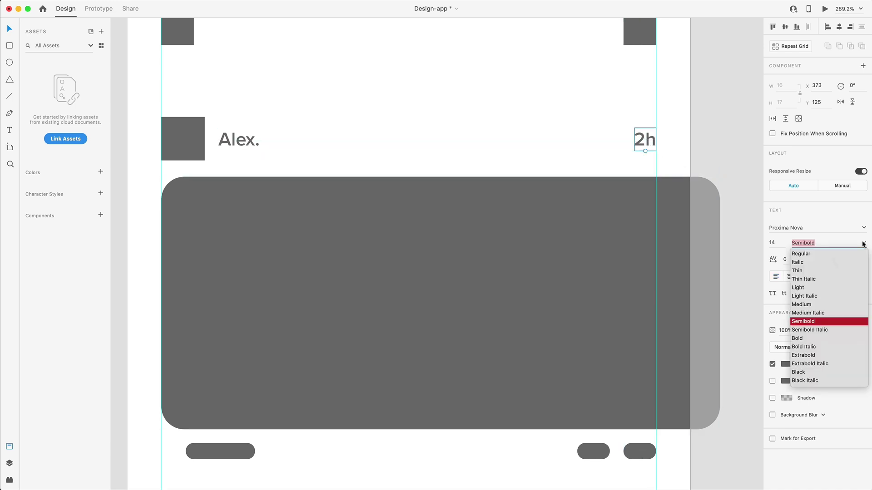
{"action": "left_click", "coordinate": [806, 305]}
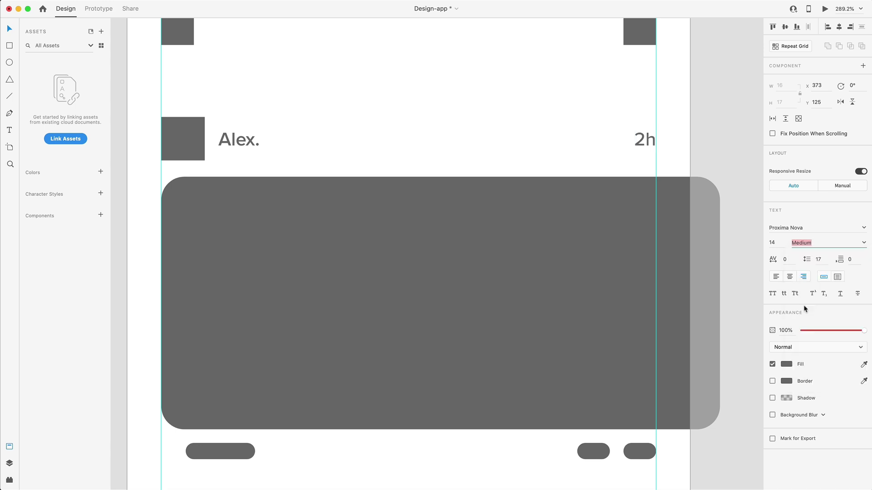
{"action": "left_click", "coordinate": [655, 139]}
{"action": "left_click", "coordinate": [239, 146]}
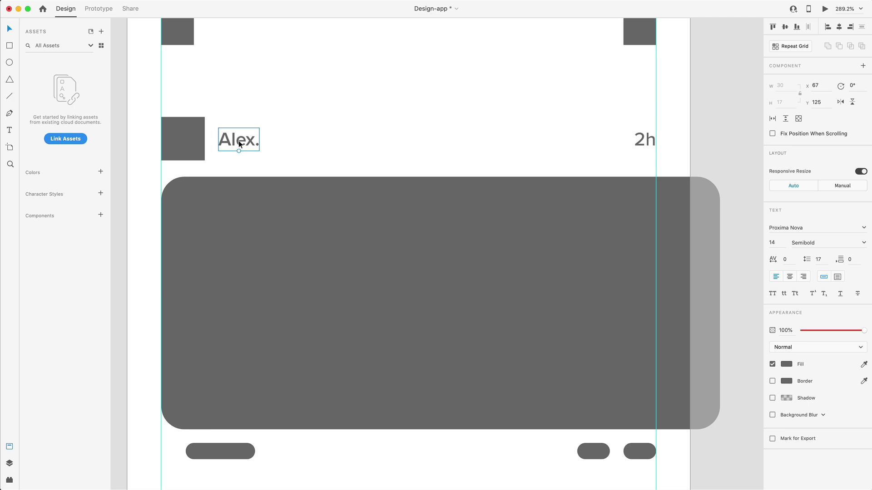
{"action": "left_click", "coordinate": [644, 142]}
{"action": "left_click", "coordinate": [569, 160]}
- Replace the caption pill below the Design artboard's card with a copy of the name label at X 41, Y 359
{"action": "scroll", "coordinate": [575, 159], "scroll_direction": "down", "scroll_amount": 6}
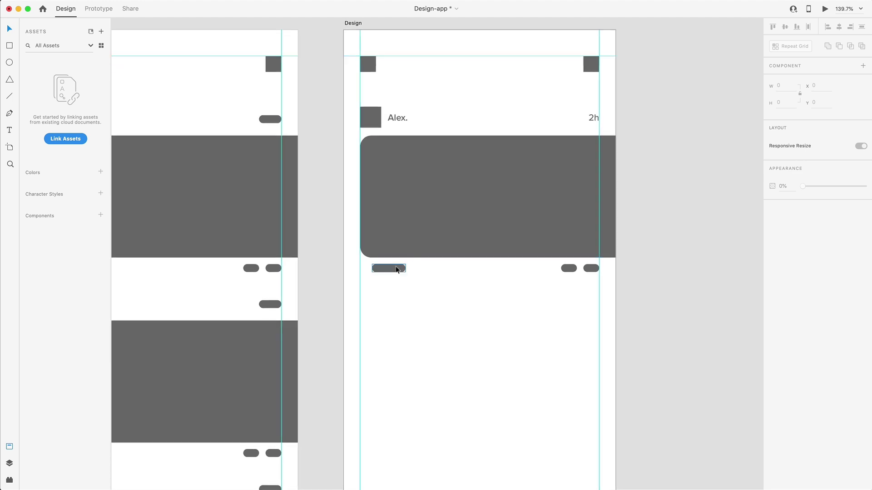
{"action": "left_click", "coordinate": [396, 270]}
{"action": "key", "text": "Delete"}
{"action": "left_click_drag", "start_coordinate": [396, 118], "coordinate": [381, 267]}
{"action": "scroll", "coordinate": [375, 280], "scroll_direction": "up", "scroll_amount": 8}
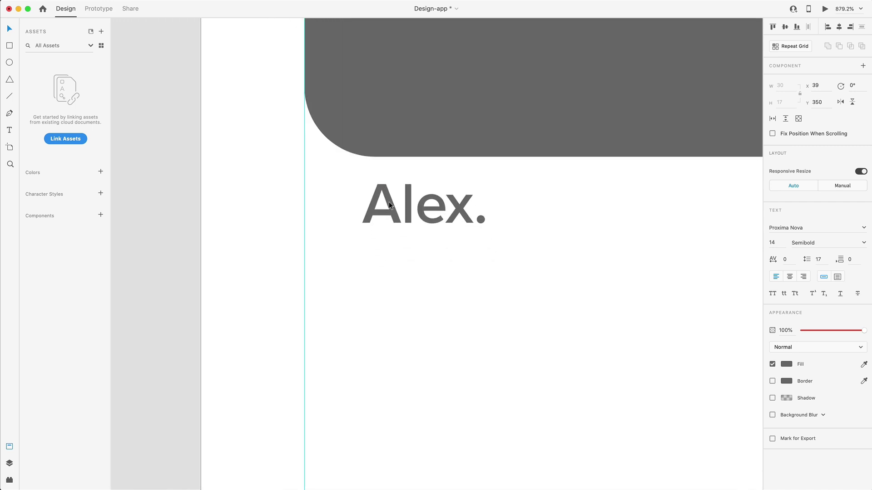
{"action": "left_click_drag", "start_coordinate": [389, 203], "coordinate": [425, 255]}
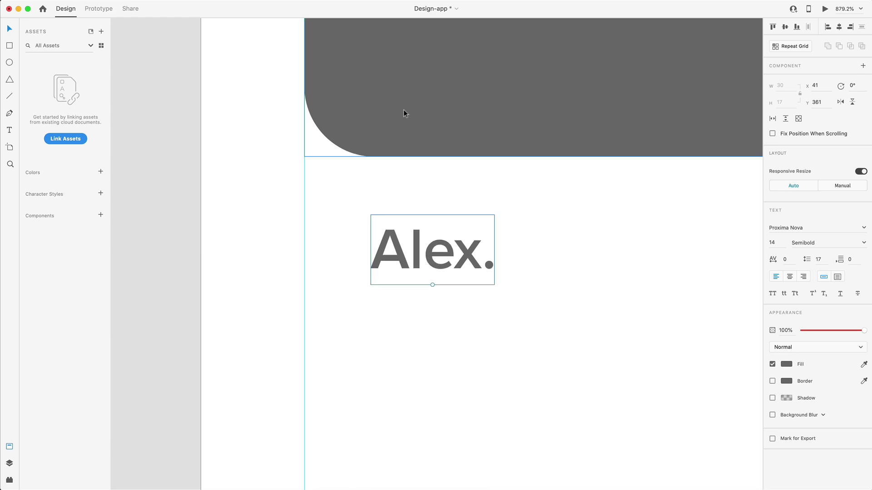
{"action": "key", "text": "Up"}
{"action": "key", "text": "Up"}
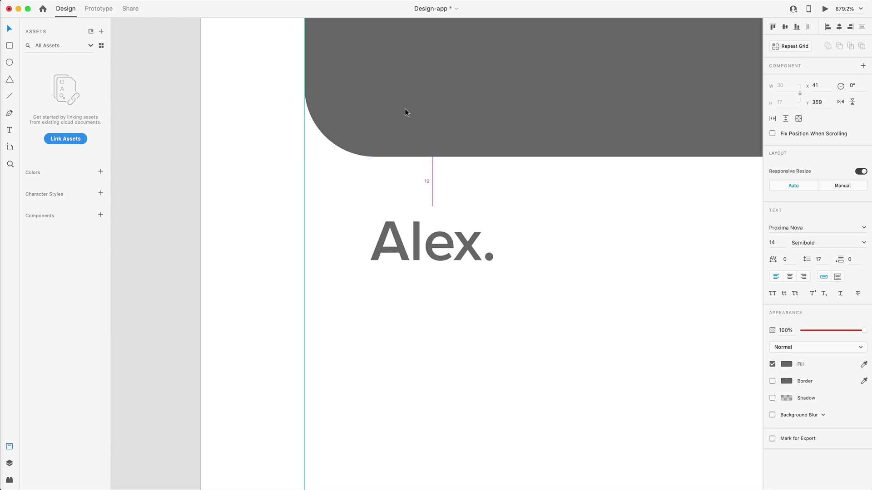
- Set the copied label below the card to Regular weight and change its text to "Love this photo :D"
{"action": "left_click", "coordinate": [864, 243]}
{"action": "left_click", "coordinate": [801, 255]}
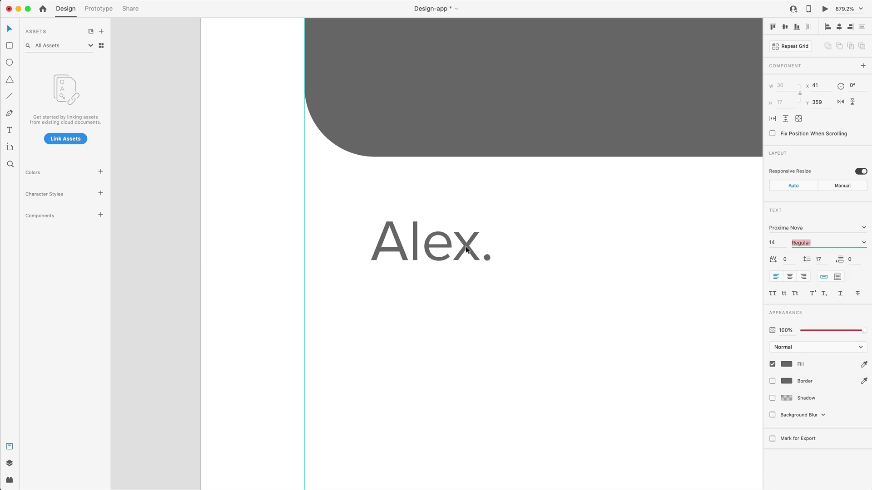
{"action": "left_click", "coordinate": [552, 251]}
{"action": "scroll", "coordinate": [574, 255], "scroll_direction": "down", "scroll_amount": 5}
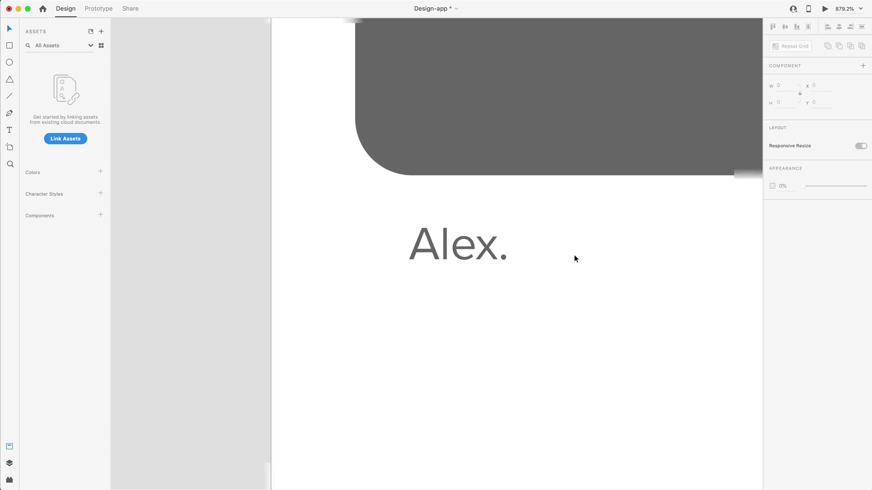
{"action": "scroll", "coordinate": [593, 257], "scroll_direction": "up", "scroll_amount": 2}
{"action": "scroll", "coordinate": [408, 273], "scroll_direction": "right", "scroll_amount": 3}
{"action": "left_click", "coordinate": [226, 273]}
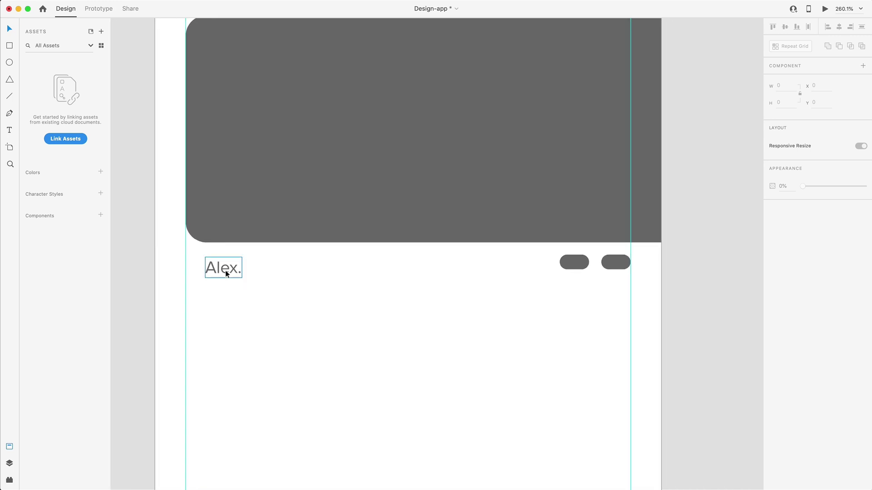
{"action": "double_click", "coordinate": [228, 271]}
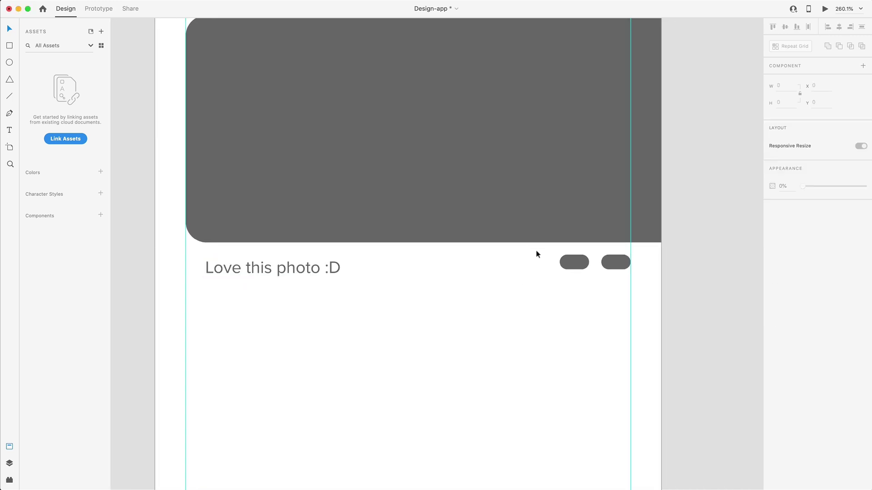
- Replace the two pills below the card with a 24 × 24 copy of a header square at X 365, Y 356
{"action": "left_click_drag", "start_coordinate": [527, 249], "coordinate": [637, 288]}
{"action": "key", "text": "Delete"}
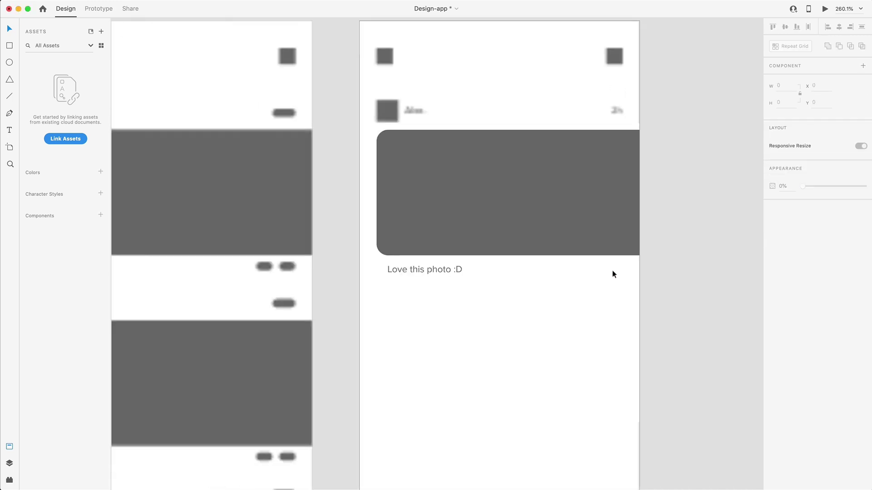
{"action": "scroll", "coordinate": [612, 272], "scroll_direction": "down", "scroll_amount": 4}
{"action": "key", "text": "super+semicolon"}
{"action": "left_click_drag", "start_coordinate": [459, 128], "coordinate": [644, 238]}
{"action": "scroll", "coordinate": [604, 284], "scroll_direction": "up", "scroll_amount": 5}
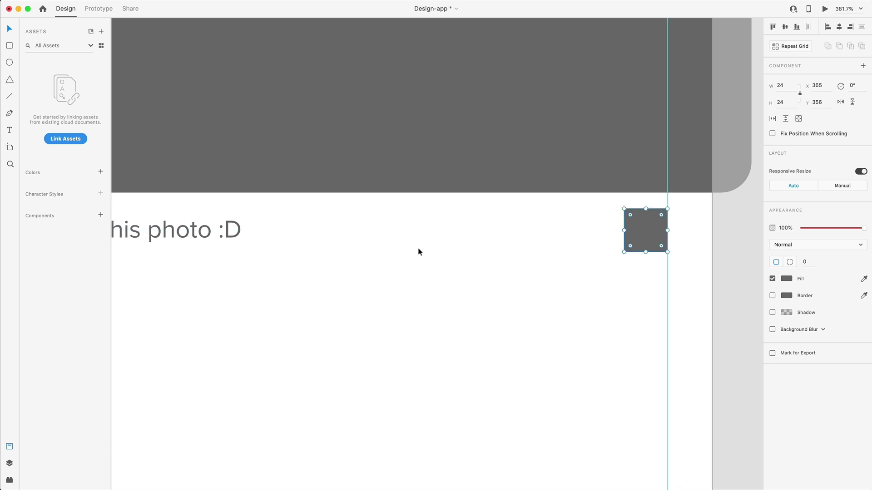
- Duplicate the caption toward the small square, change the copy's text to "363" and set its font size to 8
{"action": "left_click_drag", "start_coordinate": [168, 236], "coordinate": [466, 247]}
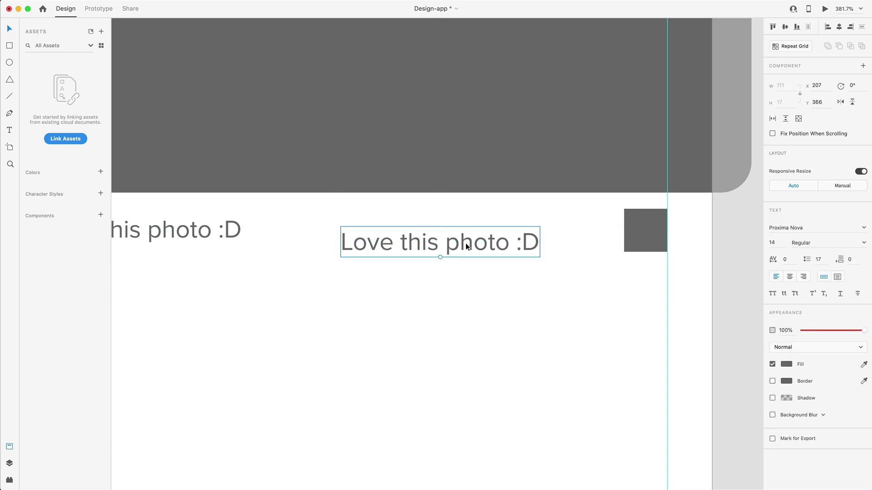
{"action": "double_click", "coordinate": [466, 244]}
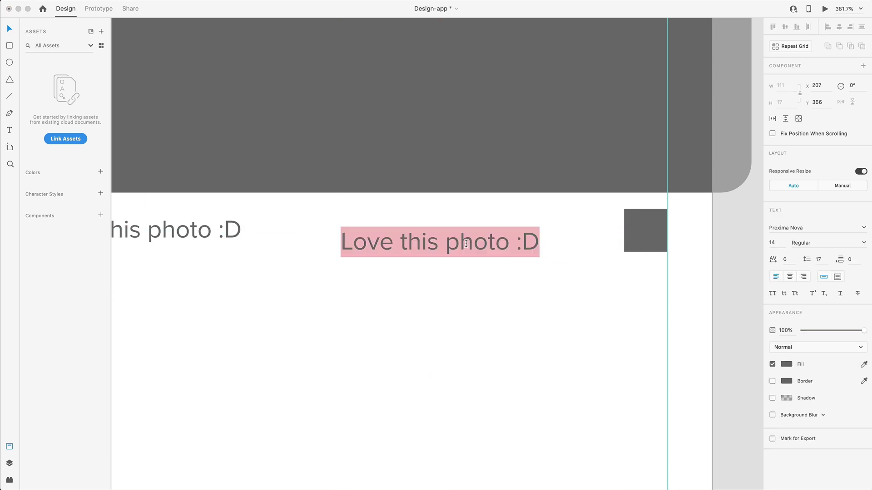
{"action": "type", "text": "363"}
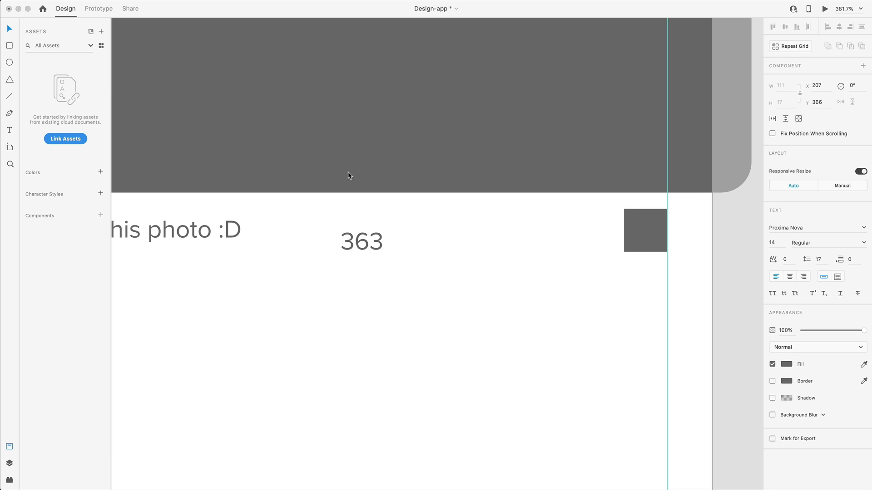
{"action": "left_click", "coordinate": [9, 29]}
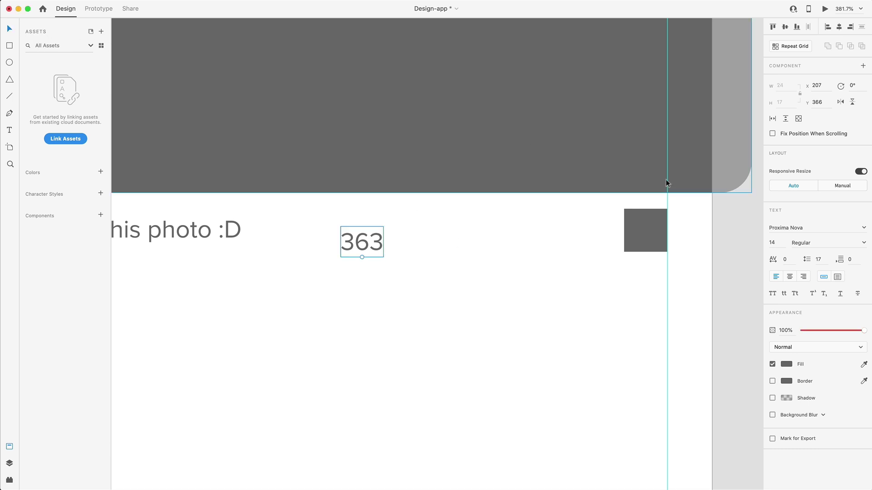
{"action": "left_click", "coordinate": [783, 242]}
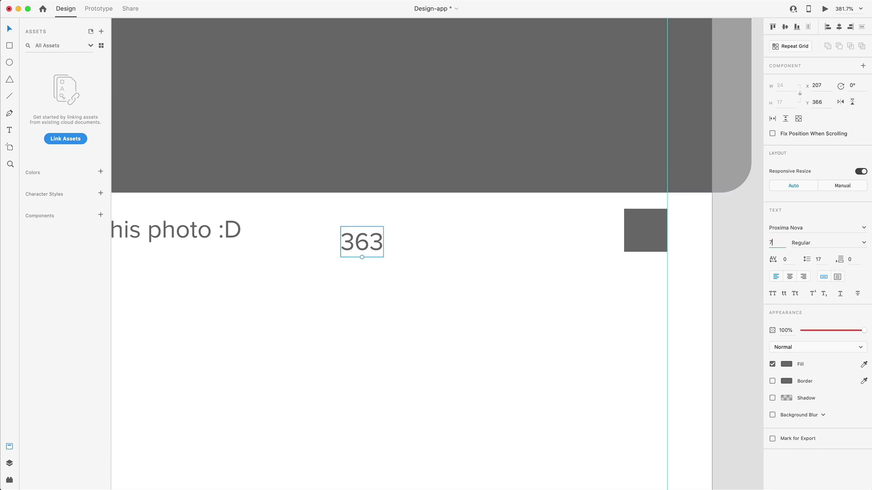
{"action": "type", "text": "8"}
{"action": "key", "text": "Return"}
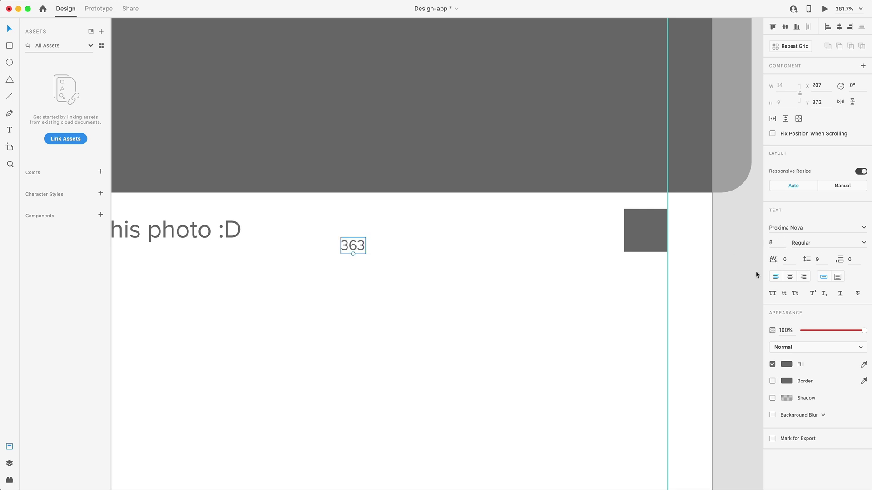
- Place the "363" label directly beside the small square and shift the pair to X 351, ending at the right guide
{"action": "left_click_drag", "start_coordinate": [352, 246], "coordinate": [677, 229]}
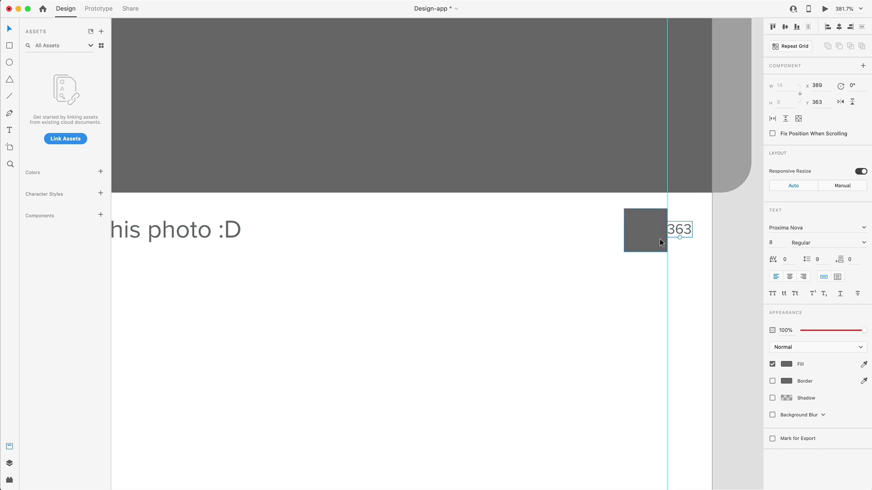
{"action": "left_click", "coordinate": [637, 235], "text": "shift"}
{"action": "left_click_drag", "start_coordinate": [652, 229], "coordinate": [623, 226]}
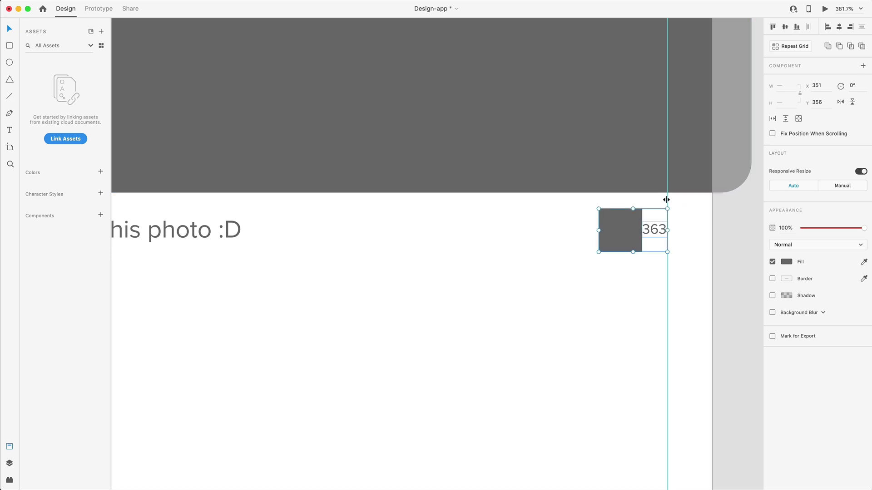
- Duplicate the square and "363" pair to its left at X 299, Y 356
{"action": "key", "text": "alt"}
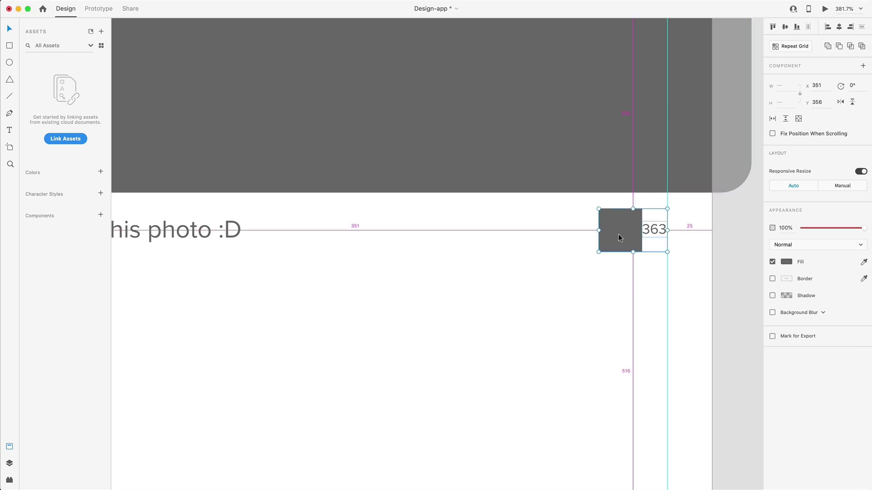
{"action": "left_click_drag", "start_coordinate": [638, 231], "coordinate": [536, 230]}
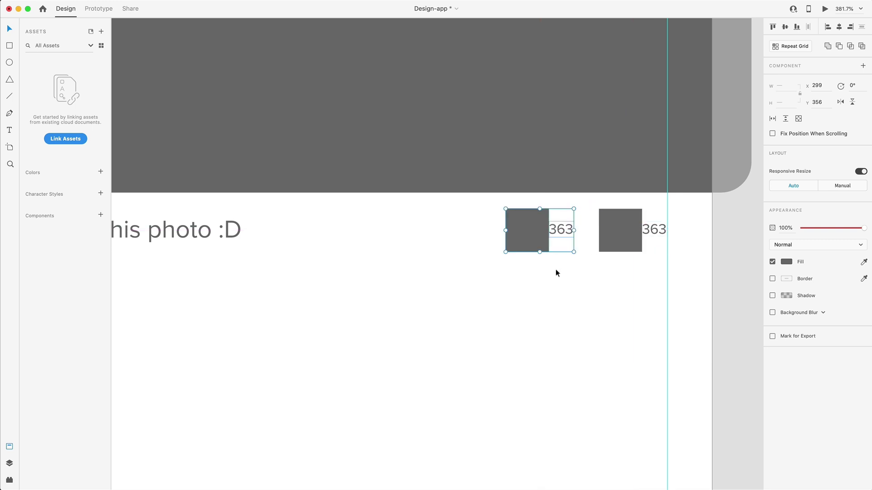
{"action": "left_click", "coordinate": [606, 294]}
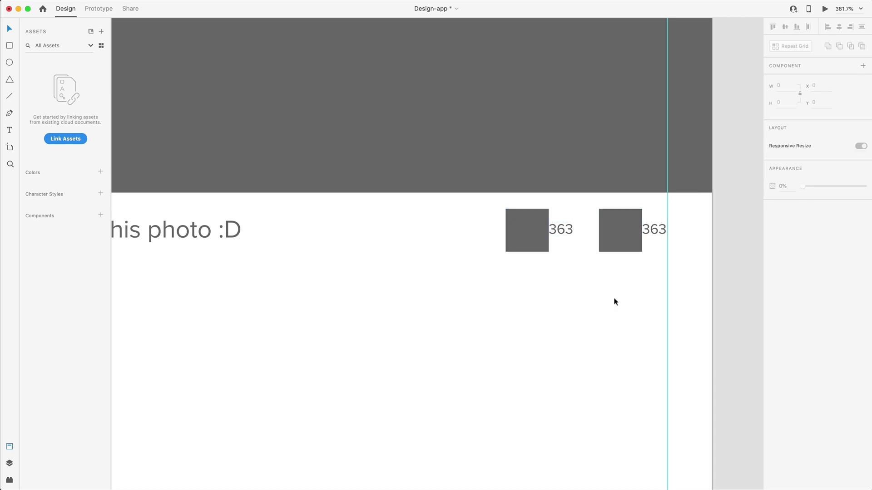
- Align the caption and both counter pairs on their vertical middles and nudge the row down to Y 357
{"action": "scroll", "coordinate": [647, 284], "scroll_direction": "down", "scroll_amount": 6}
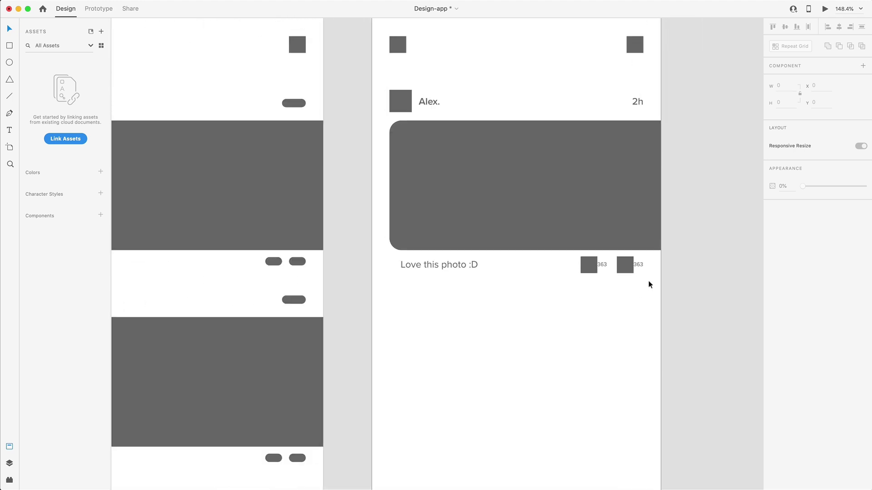
{"action": "left_click_drag", "start_coordinate": [649, 282], "coordinate": [381, 257]}
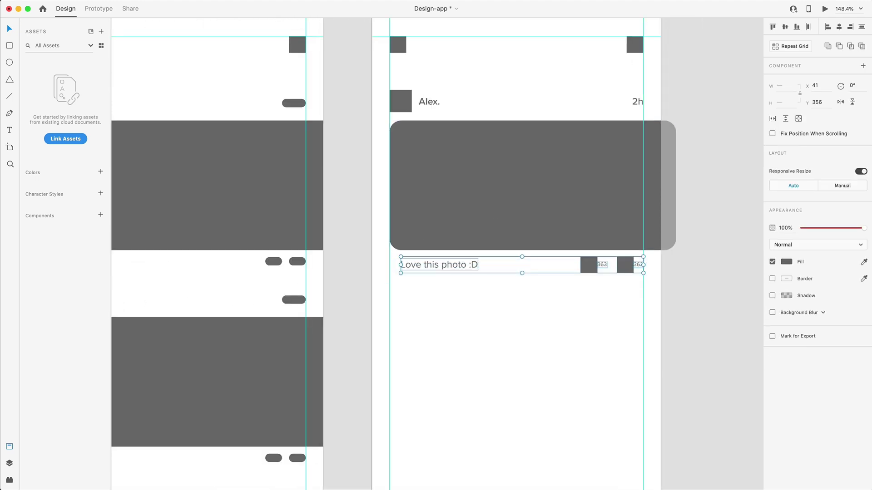
{"action": "left_click", "coordinate": [785, 27]}
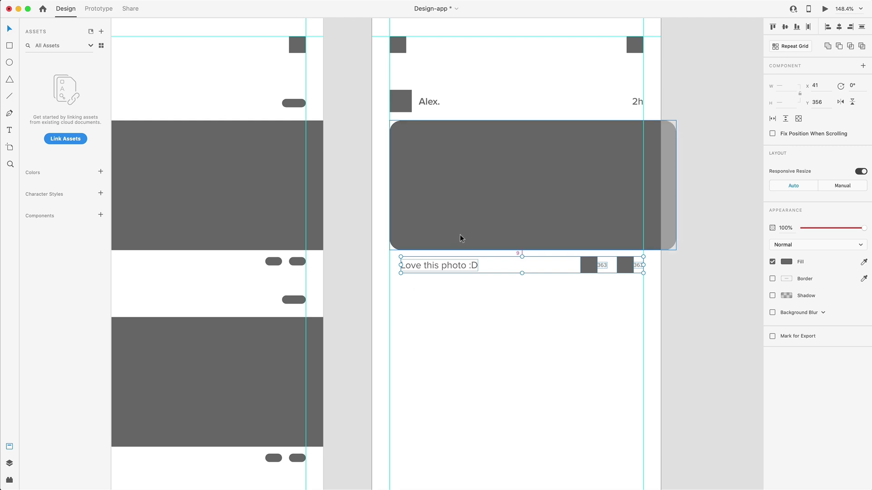
{"action": "key", "text": "Down"}
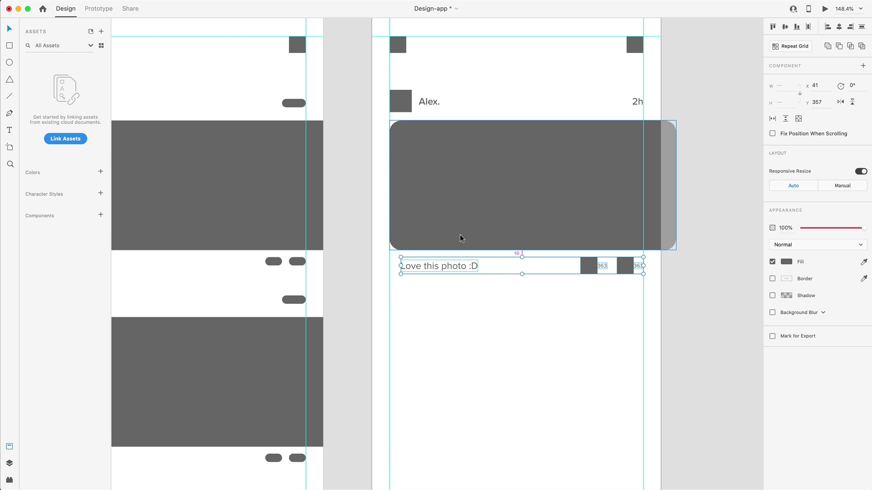
{"action": "left_click", "coordinate": [440, 345]}
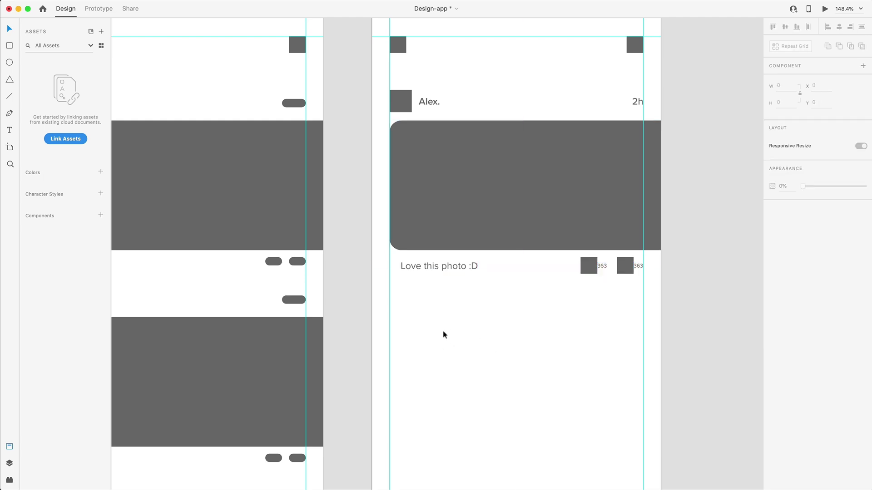
- Check the gap between the name row and the card, and move the whole post up closer to the header squares
{"action": "scroll", "coordinate": [443, 335], "scroll_direction": "up", "scroll_amount": 1}
{"action": "left_click_drag", "start_coordinate": [384, 93], "coordinate": [686, 128]}
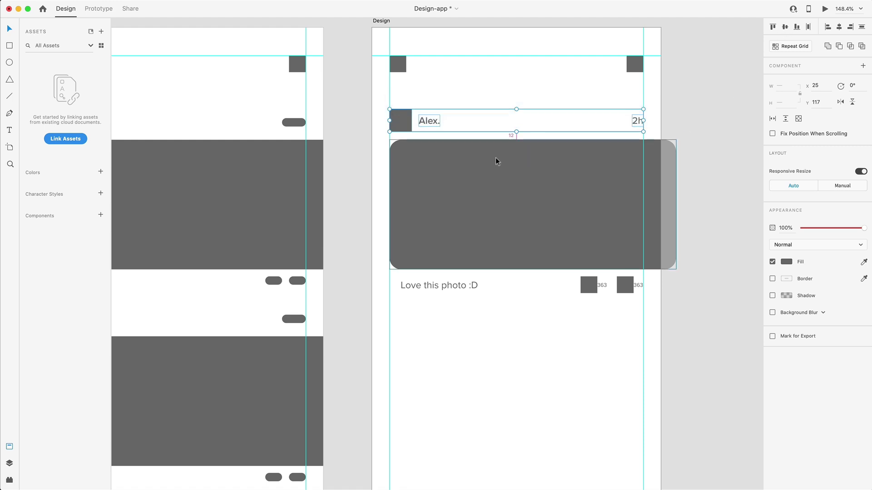
{"action": "left_click", "coordinate": [549, 366]}
{"action": "scroll", "coordinate": [542, 359], "scroll_direction": "up", "scroll_amount": 1}
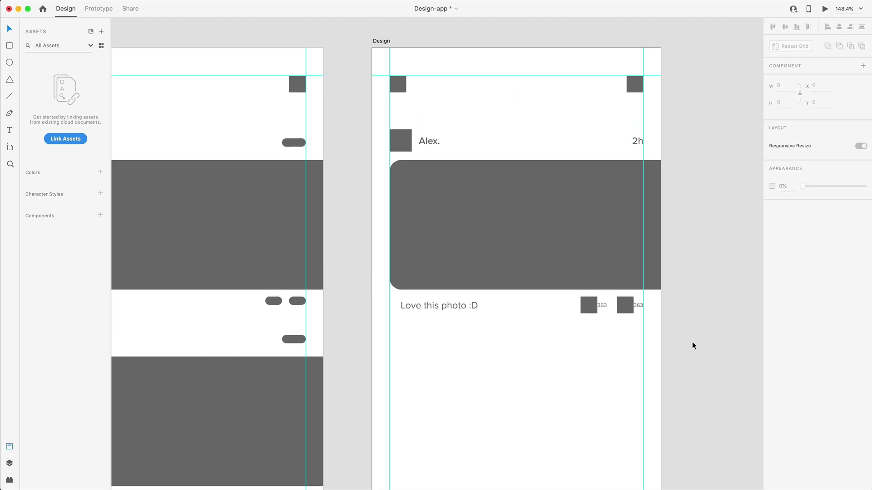
{"action": "left_click_drag", "start_coordinate": [692, 344], "coordinate": [382, 123]}
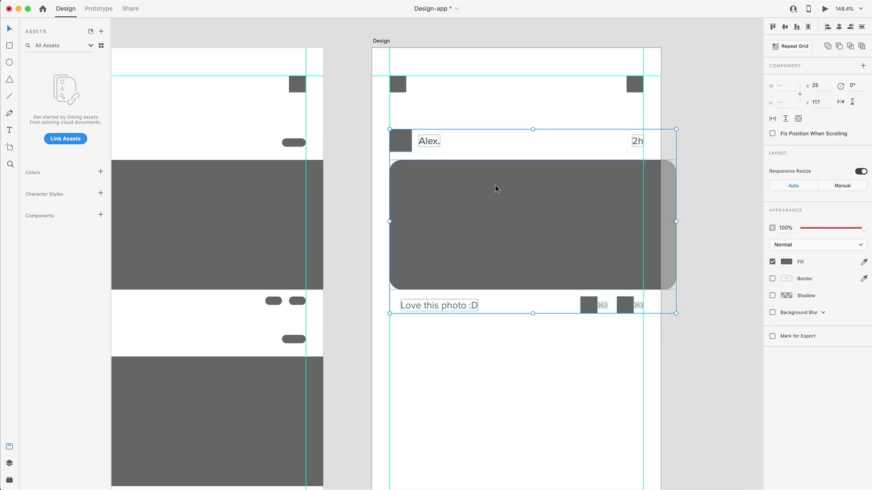
{"action": "left_click_drag", "start_coordinate": [489, 204], "coordinate": [489, 191]}
{"action": "left_click", "coordinate": [409, 86]}
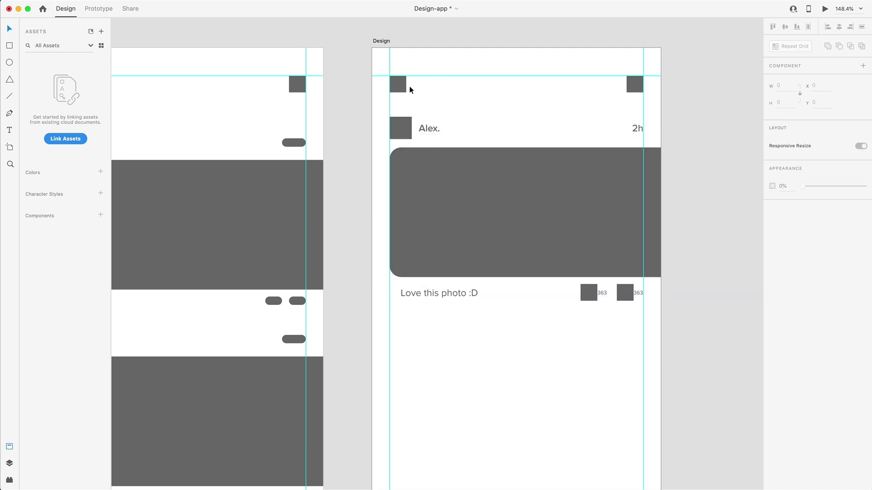
{"action": "scroll", "coordinate": [536, 233], "scroll_direction": "down", "scroll_amount": 5}
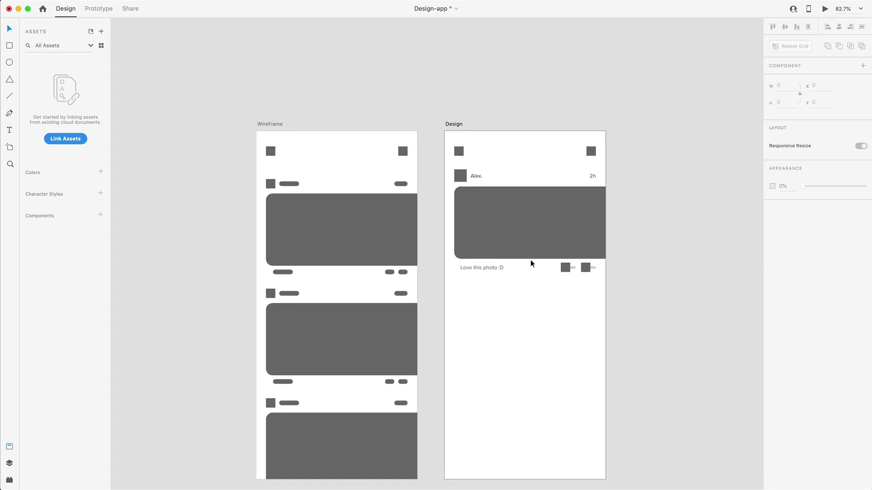
{"action": "scroll", "coordinate": [518, 304], "scroll_direction": "up", "scroll_amount": 5}
{"action": "scroll", "coordinate": [402, 109], "scroll_direction": "up", "scroll_amount": 10}
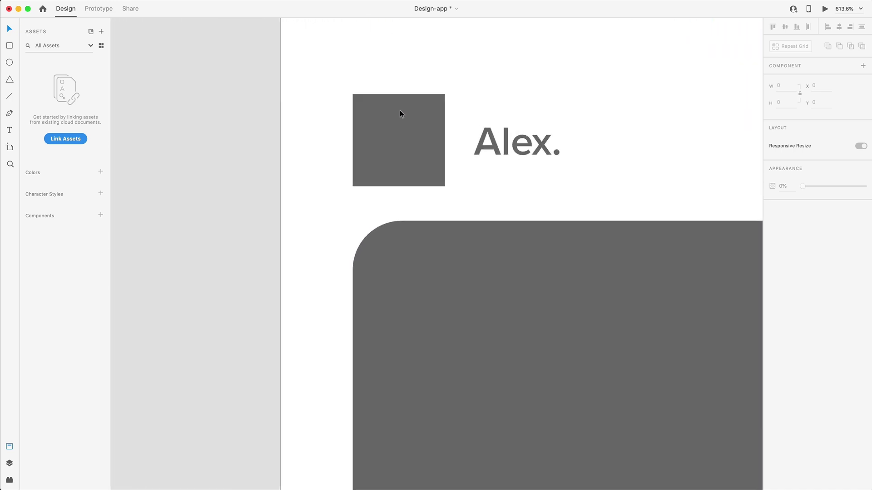
- Round the corners of the avatar square beside "Alex." to a radius of 6
{"action": "left_click", "coordinate": [399, 110]}
{"action": "left_click_drag", "start_coordinate": [437, 100], "coordinate": [431, 103]}
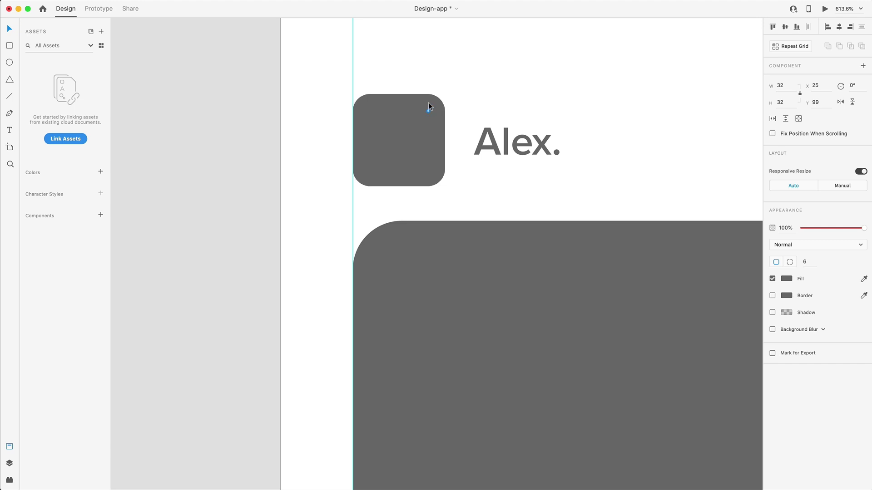
{"action": "left_click", "coordinate": [536, 94]}
{"action": "scroll", "coordinate": [532, 188], "scroll_direction": "down", "scroll_amount": 8}
{"action": "scroll", "coordinate": [532, 188], "scroll_direction": "right", "scroll_amount": 3}
{"action": "key", "text": "super+;"}
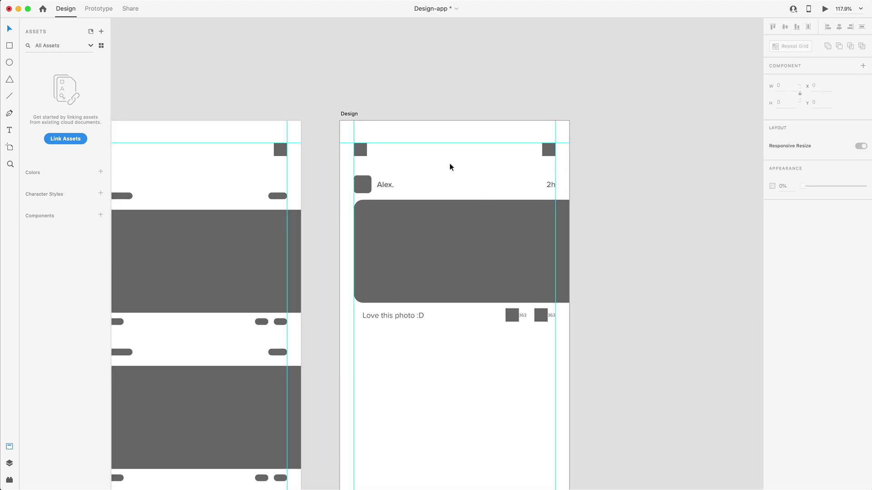
- Increase the corner rounding of the avatar square beside "Alex." until it forms a full circle
{"action": "left_click", "coordinate": [363, 184]}
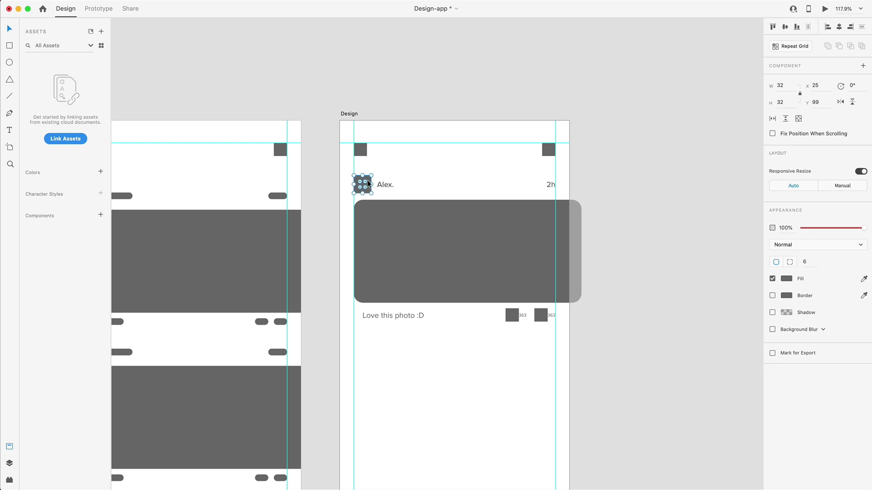
{"action": "left_click", "coordinate": [426, 178]}
{"action": "scroll", "coordinate": [483, 327], "scroll_direction": "down", "scroll_amount": 3}
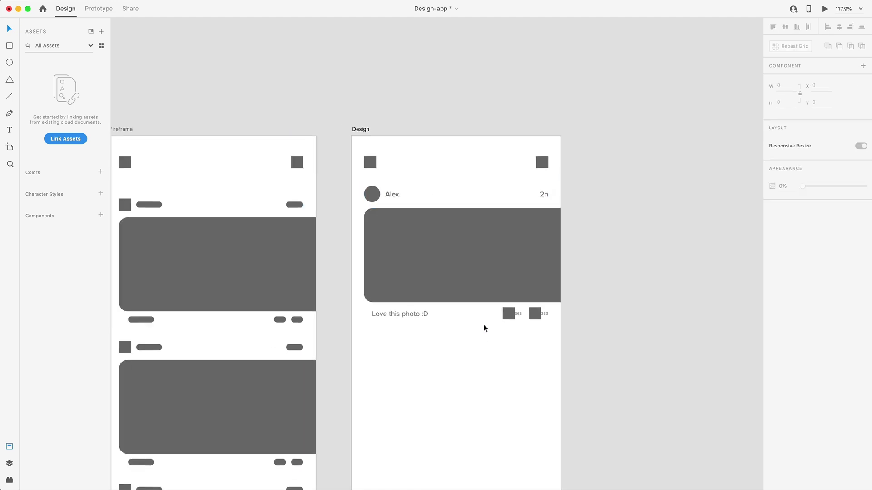
{"action": "scroll", "coordinate": [479, 356], "scroll_direction": "up", "scroll_amount": 4}
{"action": "scroll", "coordinate": [481, 356], "scroll_direction": "up", "scroll_amount": 5}
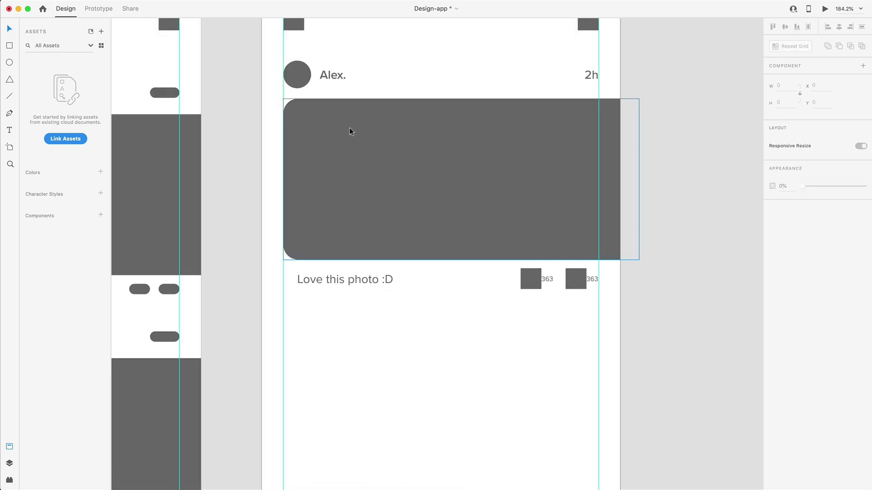
{"action": "scroll", "coordinate": [414, 112], "scroll_direction": "up", "scroll_amount": 2}
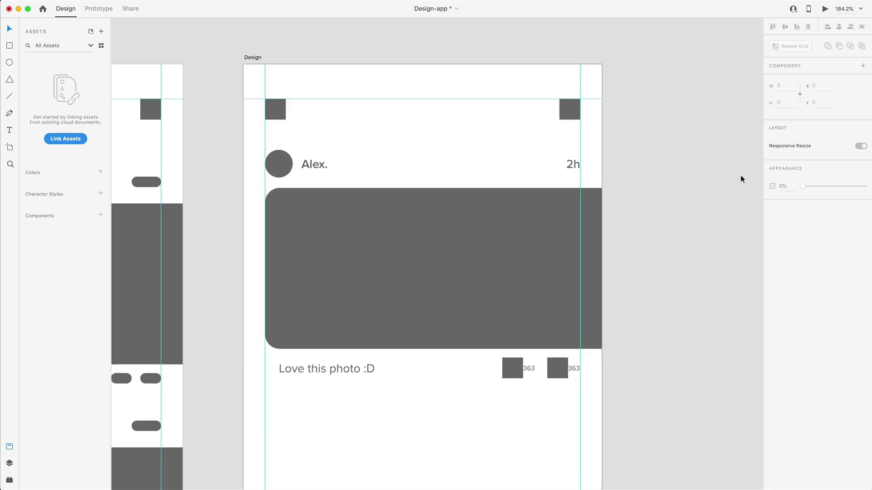
- Switch to Nucleo, browse the Box Icons set, and narrow it to its solid icons
{"action": "key", "text": "super+Tab"}
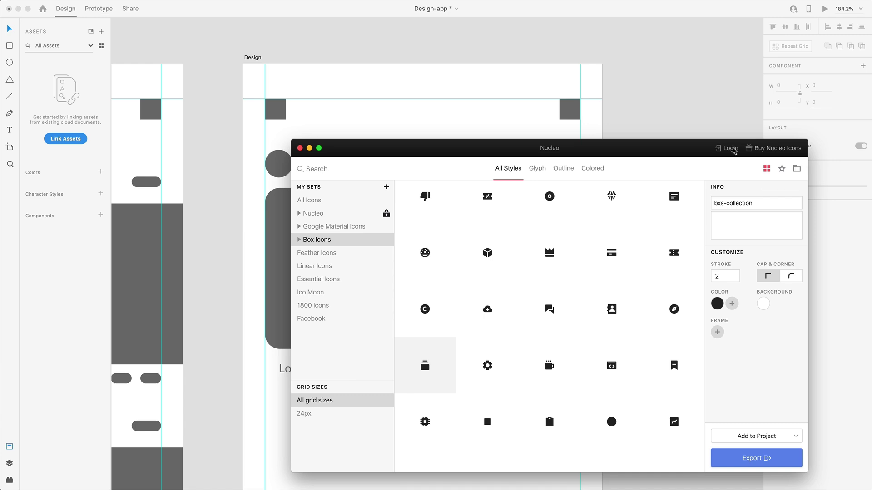
{"action": "left_click_drag", "start_coordinate": [679, 147], "coordinate": [638, 87]}
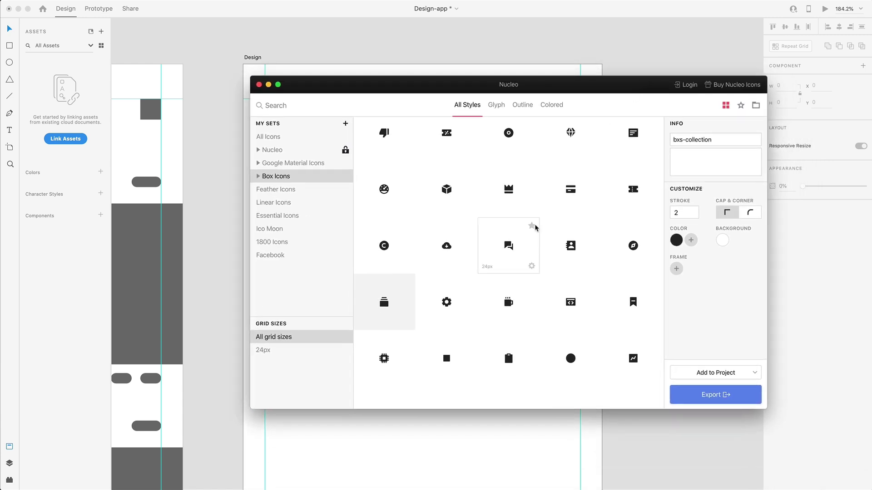
{"action": "scroll", "coordinate": [519, 259], "scroll_direction": "up", "scroll_amount": 1}
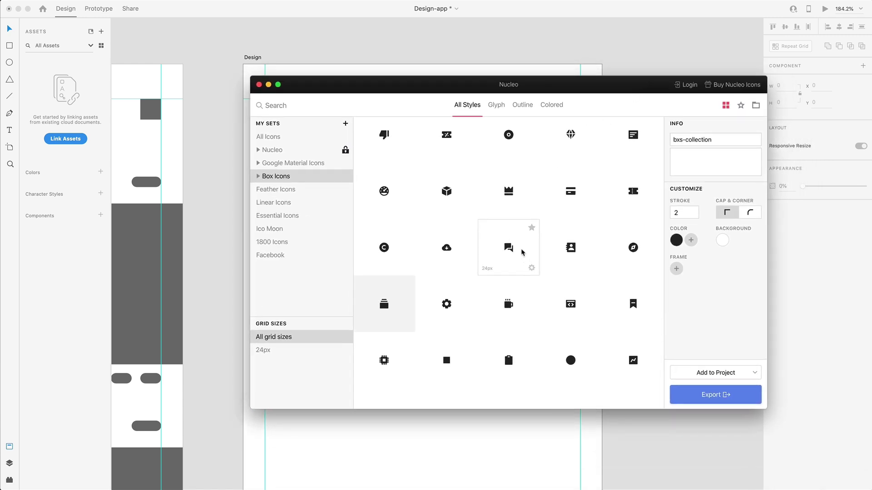
{"action": "scroll", "coordinate": [521, 253], "scroll_direction": "up", "scroll_amount": 10}
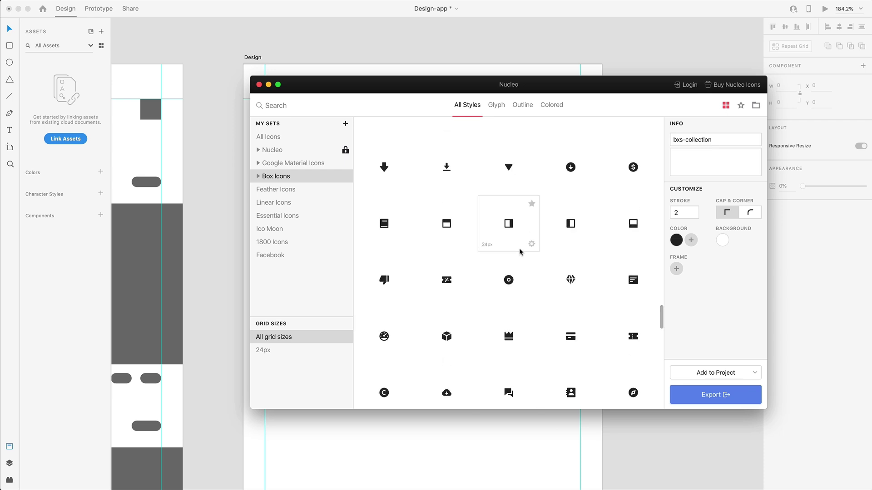
{"action": "scroll", "coordinate": [521, 254], "scroll_direction": "up", "scroll_amount": 5}
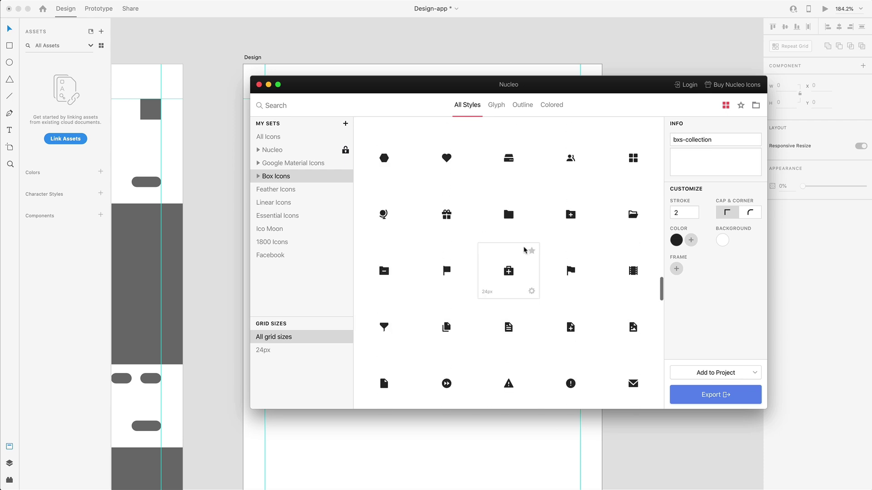
{"action": "scroll", "coordinate": [539, 245], "scroll_direction": "up", "scroll_amount": 2}
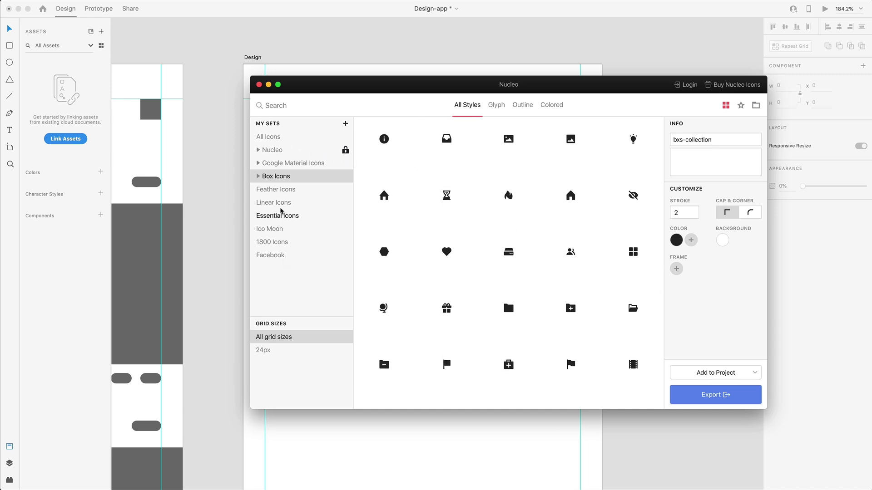
{"action": "left_click", "coordinate": [259, 177]}
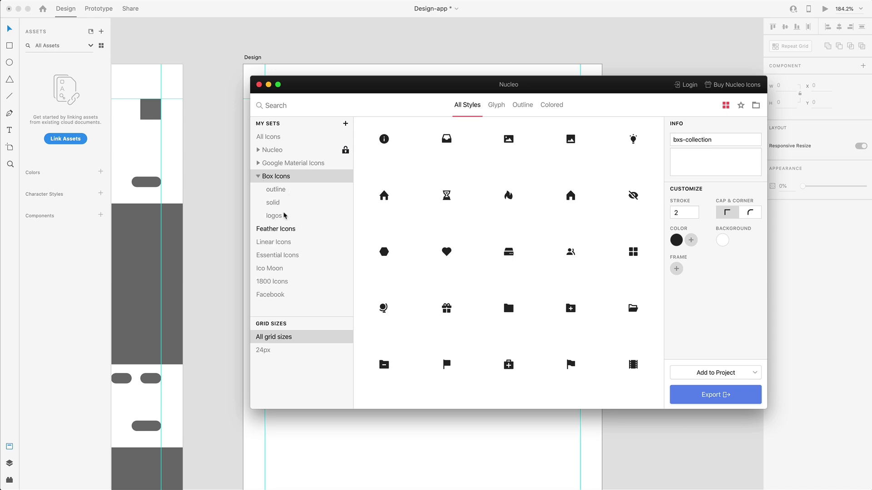
{"action": "left_click", "coordinate": [273, 205]}
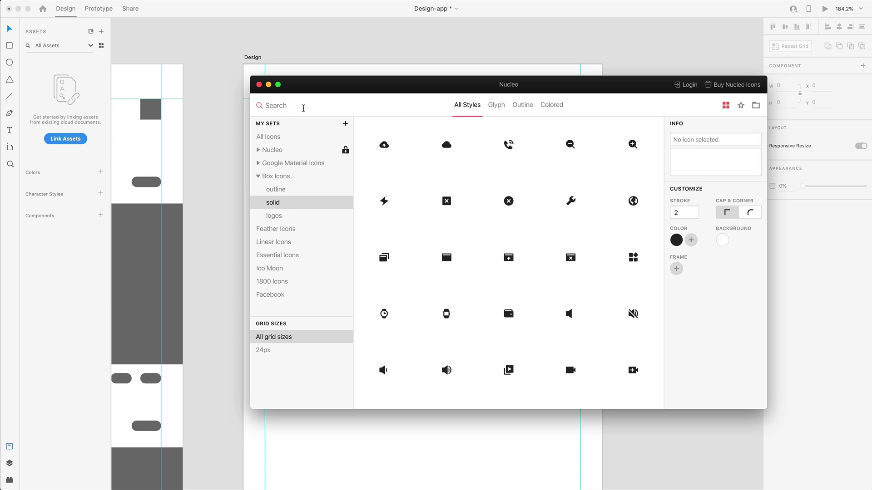
- Place the solid heart and bxs-message-rounded icons on the pasteboard above the Design artboard and close the icon library
{"action": "type", "text": "hear"}
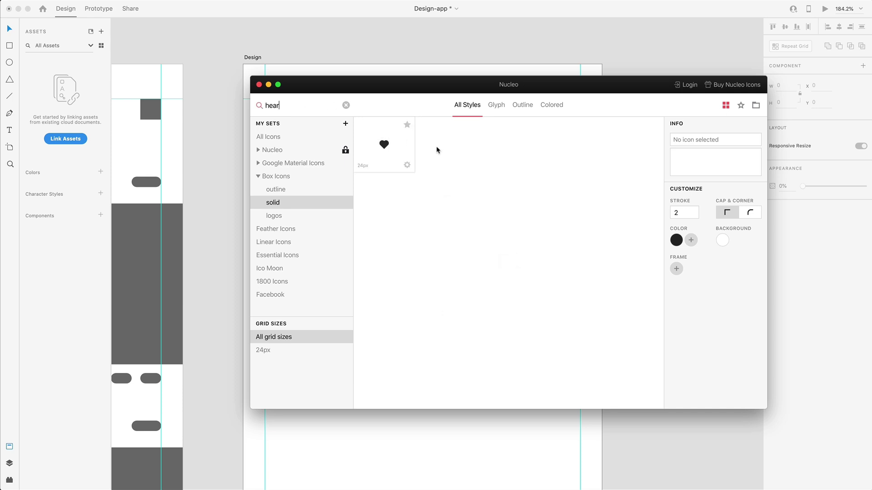
{"action": "left_click_drag", "start_coordinate": [380, 145], "coordinate": [476, 45]}
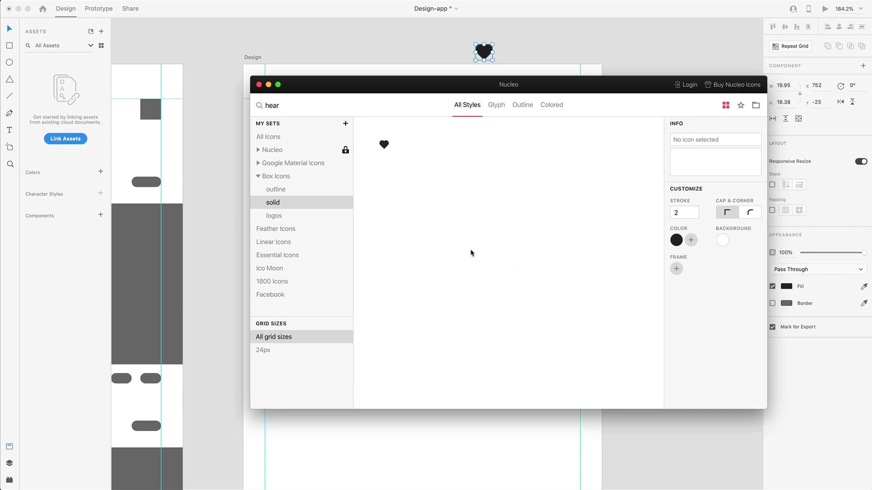
{"action": "double_click", "coordinate": [287, 100]}
{"action": "type", "text": "chat"}
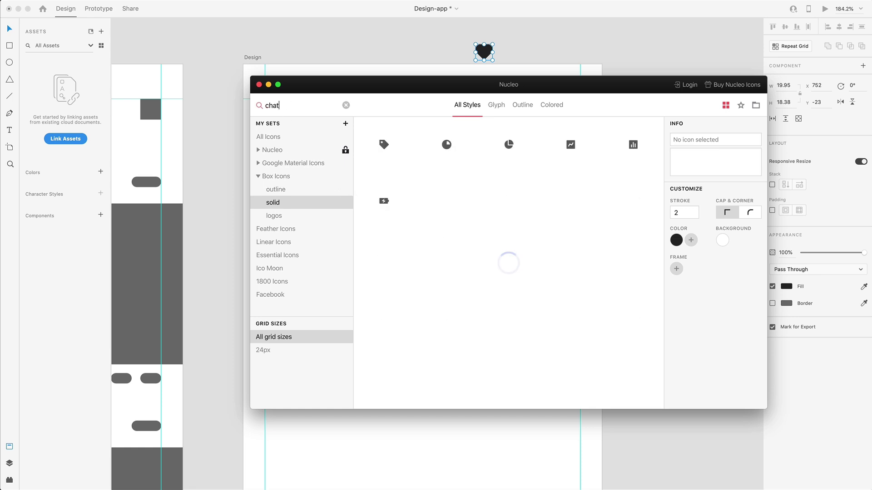
{"action": "left_click", "coordinate": [508, 170]}
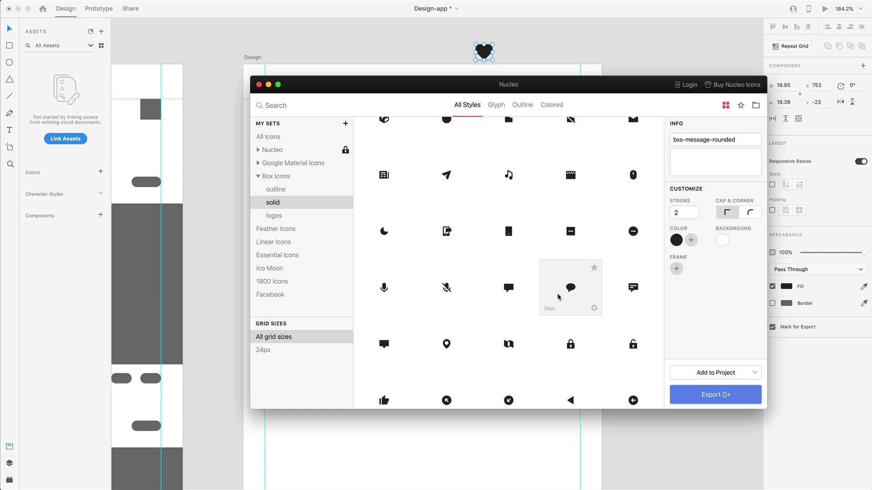
{"action": "left_click_drag", "start_coordinate": [570, 291], "coordinate": [591, 45]}
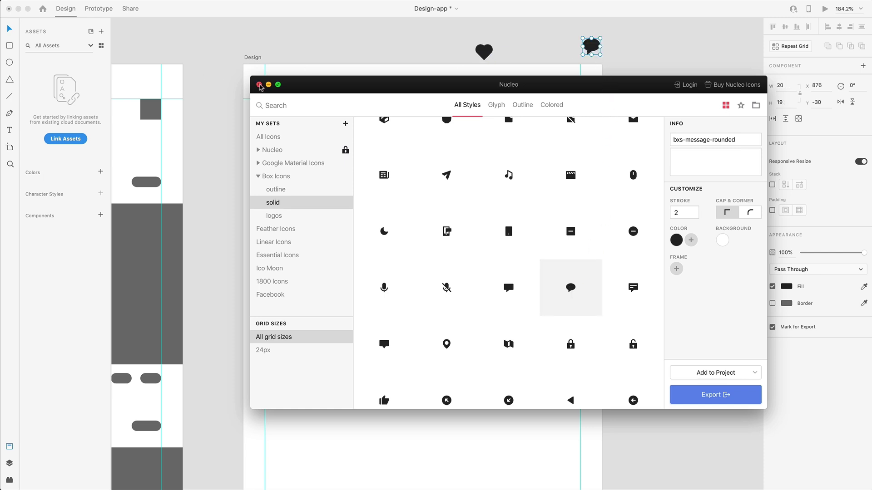
{"action": "left_click", "coordinate": [260, 85]}
{"action": "left_click", "coordinate": [655, 109]}
- Center the speech bubble on the first counter square and the heart on the second, beside the right guide
{"action": "left_click_drag", "start_coordinate": [484, 51], "coordinate": [512, 367]}
{"action": "left_click_drag", "start_coordinate": [597, 46], "coordinate": [547, 404]}
{"action": "scroll", "coordinate": [547, 403], "scroll_direction": "up", "scroll_amount": 10}
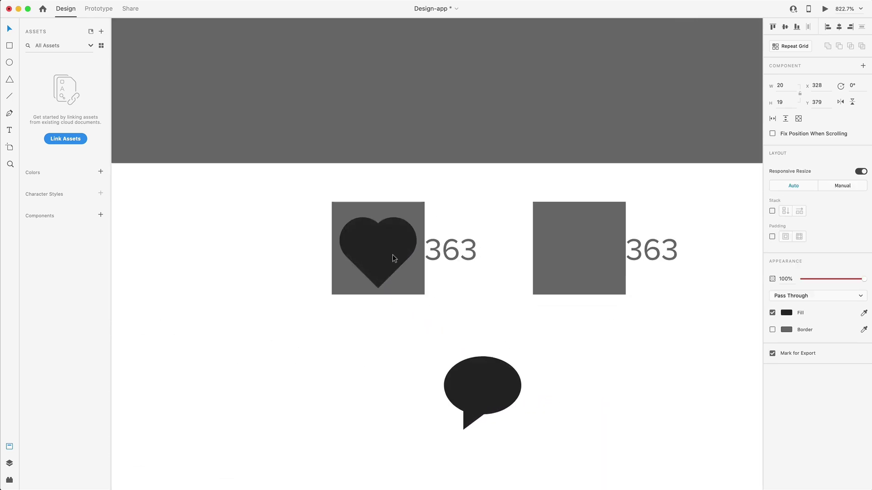
{"action": "left_click_drag", "start_coordinate": [393, 258], "coordinate": [582, 247]}
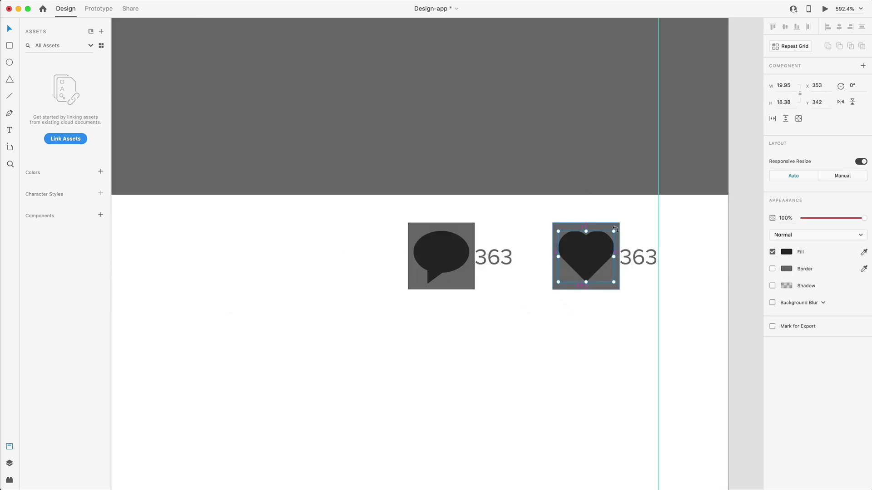
- Shrink the heart and speech bubble inside their squares, sizing the bubble to about 15 by 14
{"action": "left_click_drag", "start_coordinate": [613, 230], "coordinate": [608, 232]}
{"action": "left_click", "coordinate": [463, 245]}
{"action": "left_click_drag", "start_coordinate": [469, 231], "coordinate": [462, 231]}
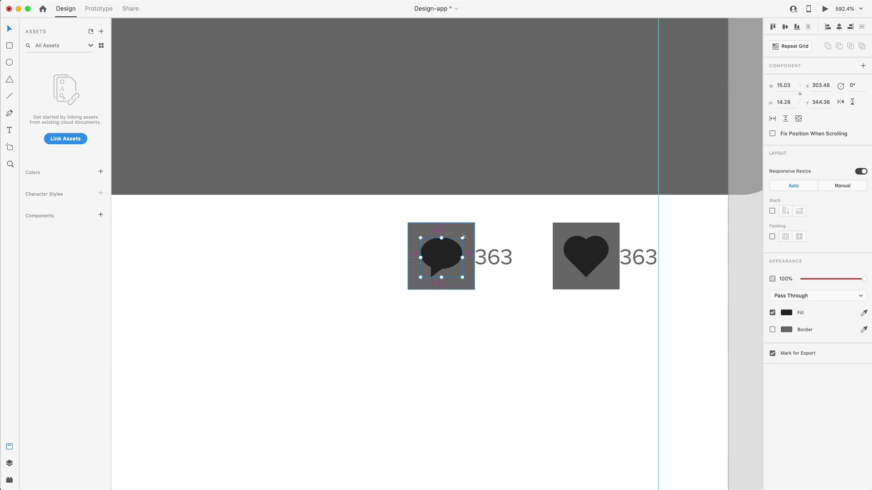
{"action": "left_click", "coordinate": [547, 393]}
{"action": "scroll", "coordinate": [547, 391], "scroll_direction": "down", "scroll_amount": 5}
{"action": "scroll", "coordinate": [553, 389], "scroll_direction": "up", "scroll_amount": 5}
{"action": "scroll", "coordinate": [555, 391], "scroll_direction": "up", "scroll_amount": 5}
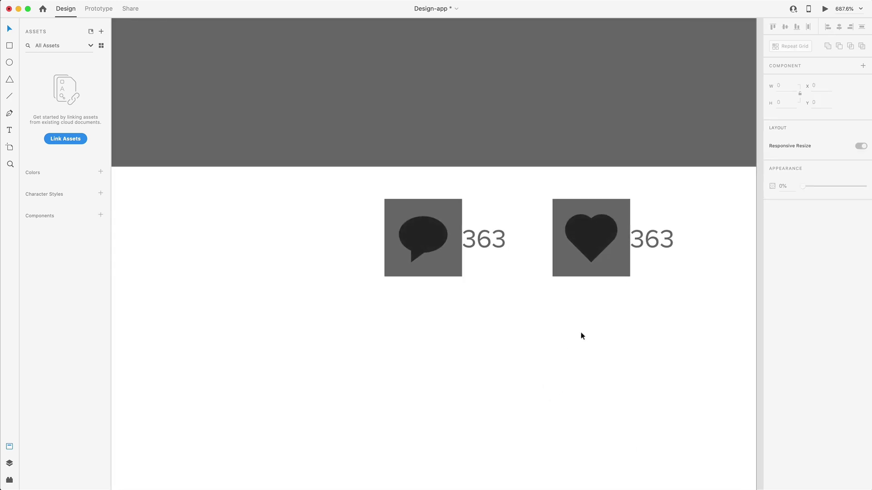
- Set the fill of both squares behind the icons to white (#FFFFFF) and lower their opacity
{"action": "left_click", "coordinate": [620, 267]}
{"action": "left_click", "coordinate": [437, 272], "text": "shift"}
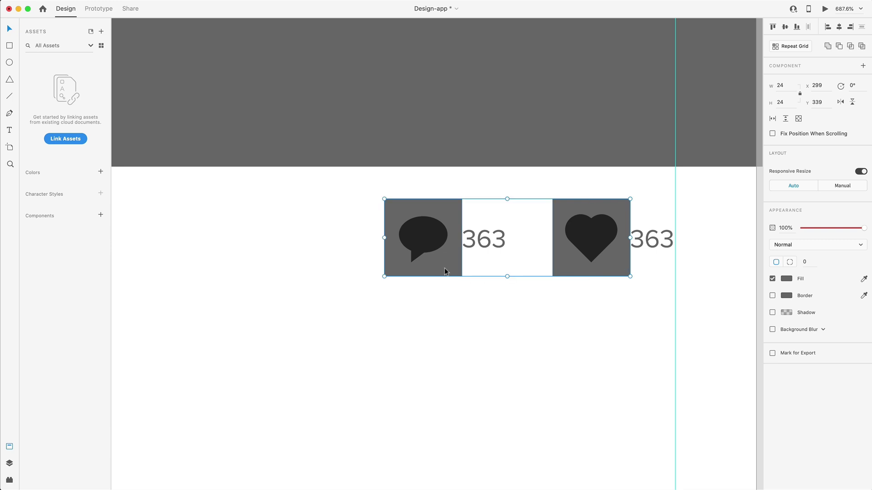
{"action": "left_click", "coordinate": [782, 280]}
{"action": "left_click_drag", "start_coordinate": [736, 272], "coordinate": [615, 206]}
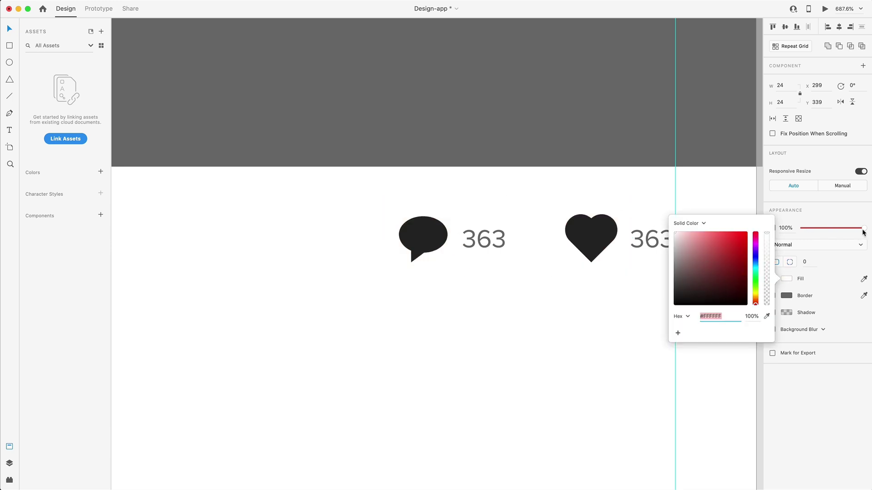
{"action": "left_click_drag", "start_coordinate": [863, 228], "coordinate": [568, 191]}
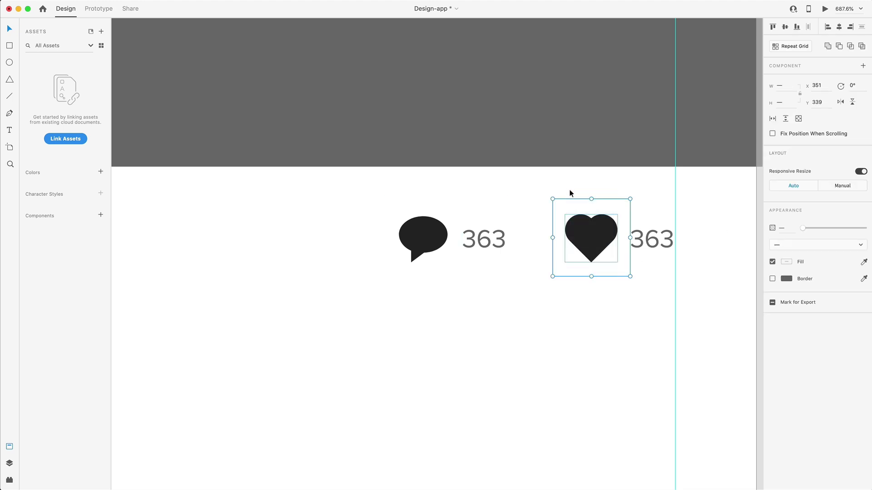
- Group the heart with its background square, and the speech bubble with its own square
{"action": "key", "text": "super+g"}
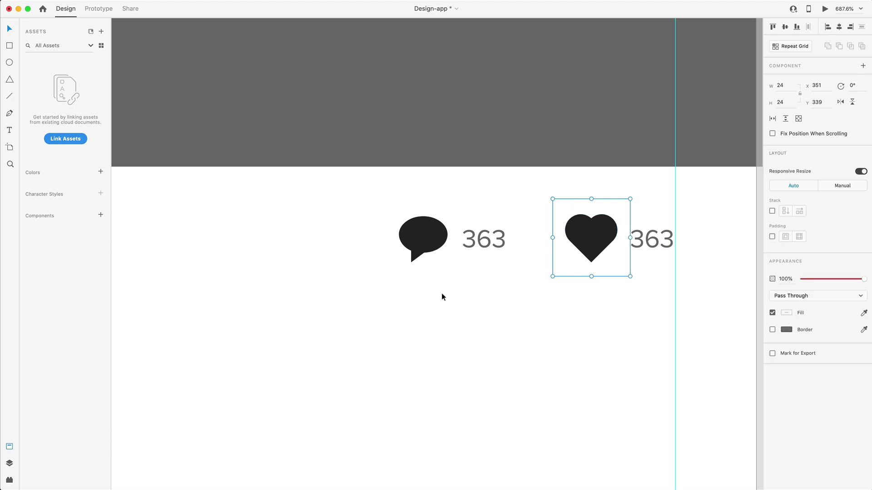
{"action": "left_click_drag", "start_coordinate": [441, 297], "coordinate": [395, 204]}
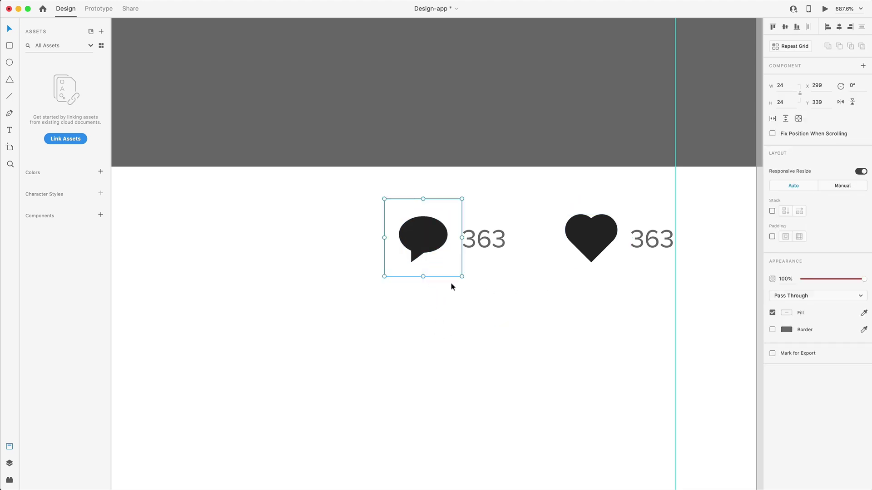
{"action": "left_click", "coordinate": [543, 348]}
{"action": "left_click_drag", "start_coordinate": [421, 246], "coordinate": [402, 262]}
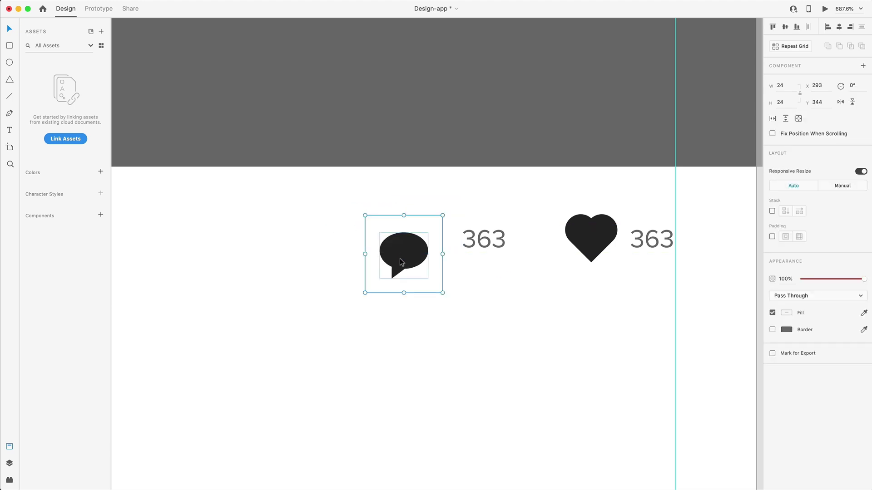
{"action": "key", "text": "super+z"}
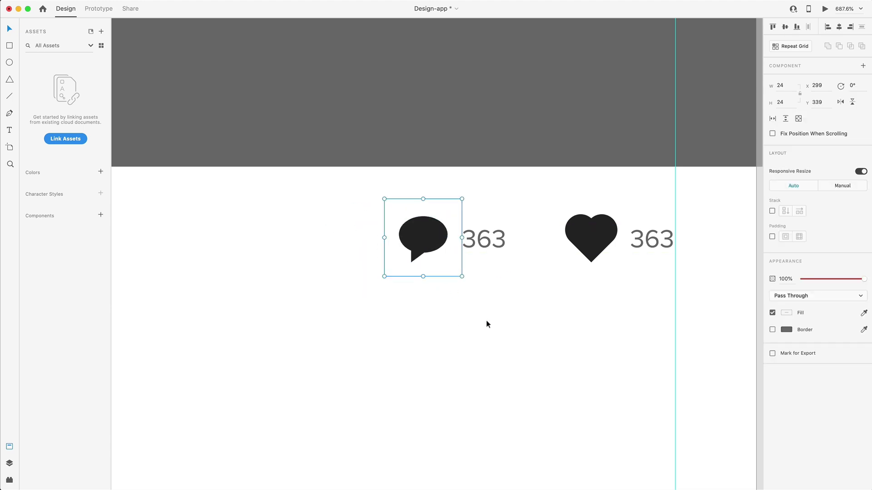
{"action": "left_click", "coordinate": [513, 333]}
- Change the count beside the heart to "5k" and shift both counters so the row ends at the right guide
{"action": "scroll", "coordinate": [544, 328], "scroll_direction": "down", "scroll_amount": 5}
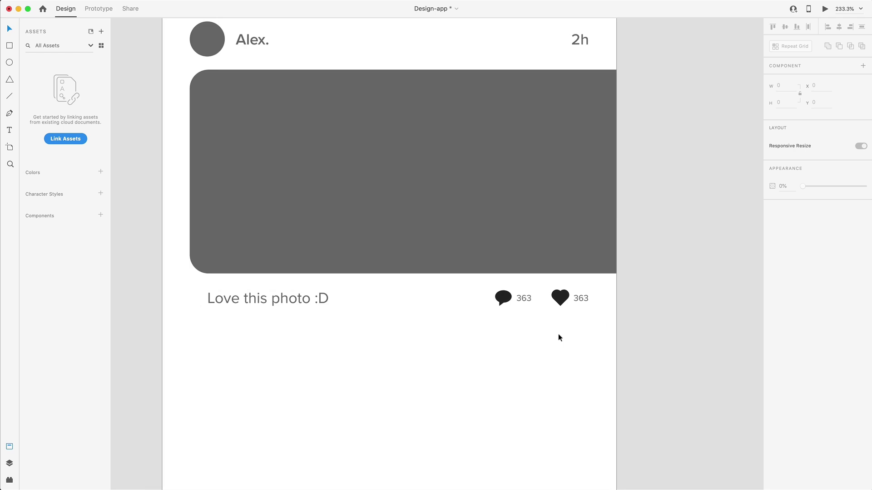
{"action": "scroll", "coordinate": [584, 309], "scroll_direction": "up", "scroll_amount": 5}
{"action": "double_click", "coordinate": [580, 271]}
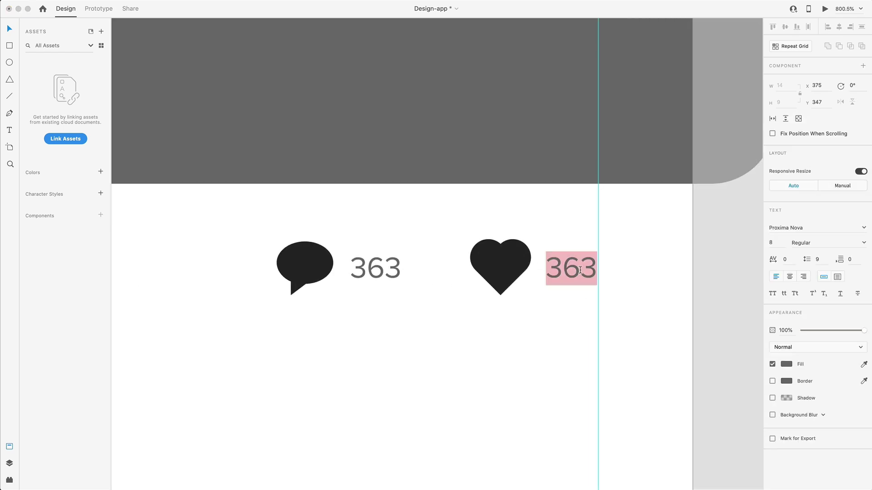
{"action": "type", "text": "5k"}
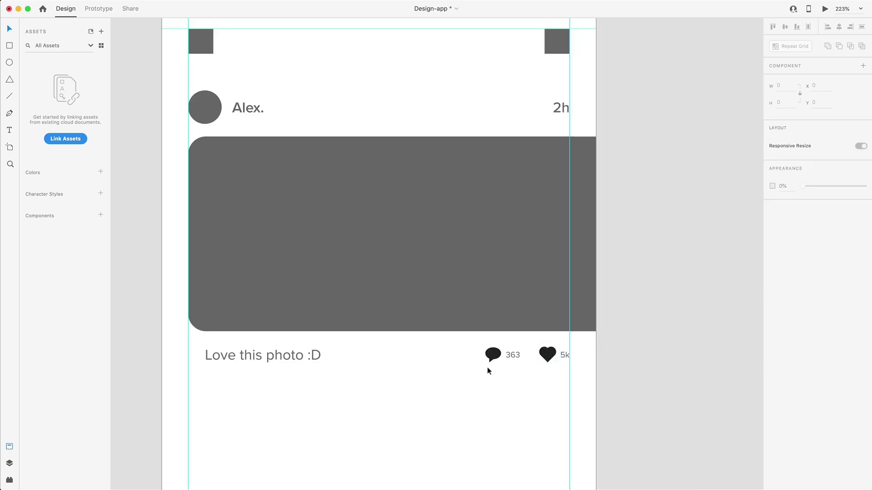
- Switch to Nucleo, search the Box Icons outline set for "plus", and place the plain plus icon outside the Design artboard
{"action": "scroll", "coordinate": [452, 374], "scroll_direction": "up", "scroll_amount": 3}
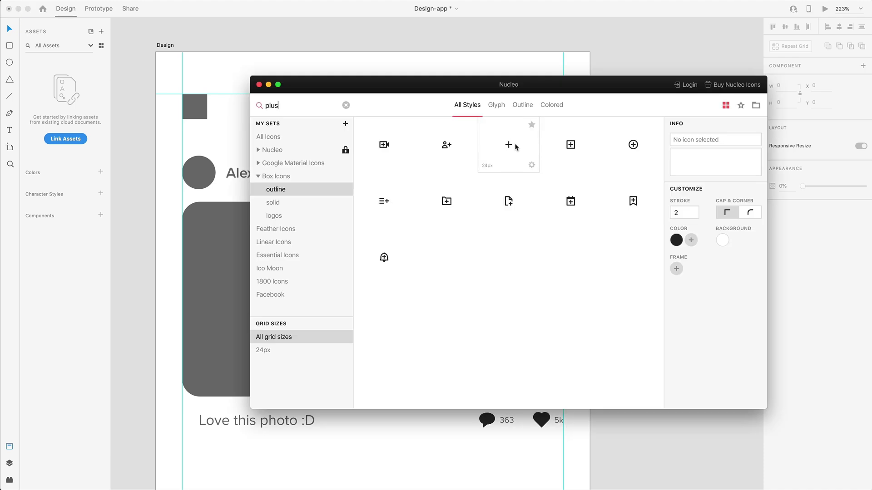
{"action": "left_click_drag", "start_coordinate": [515, 145], "coordinate": [635, 52]}
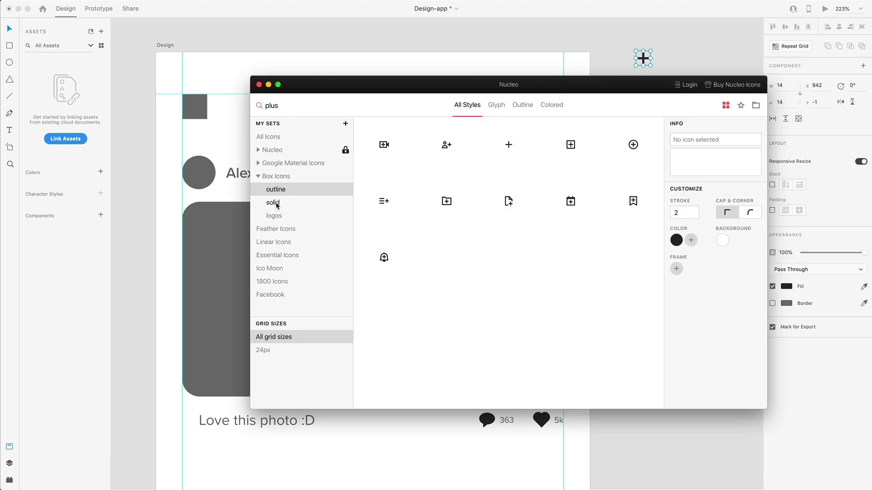
- Search the full Box Icons set for "gr" and centre the 3×3 dot grid icon on the left header square of the Design artboard
{"action": "left_click", "coordinate": [280, 180]}
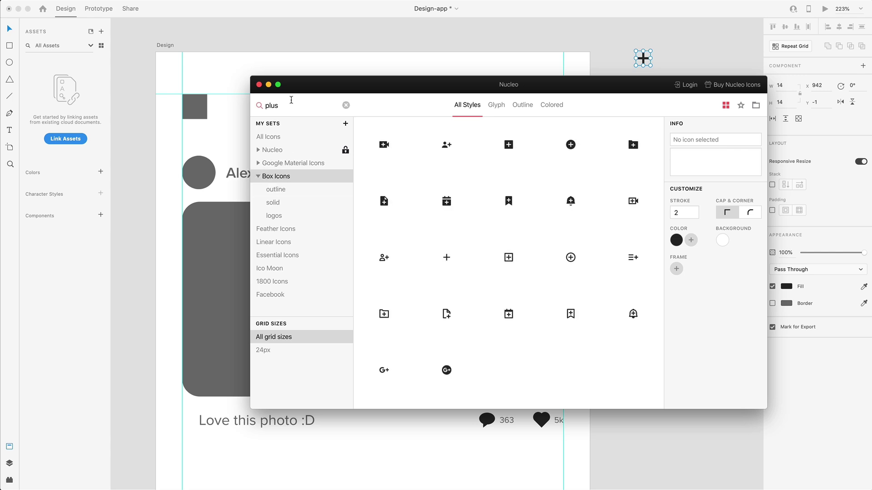
{"action": "double_click", "coordinate": [291, 109]}
{"action": "type", "text": "gr"}
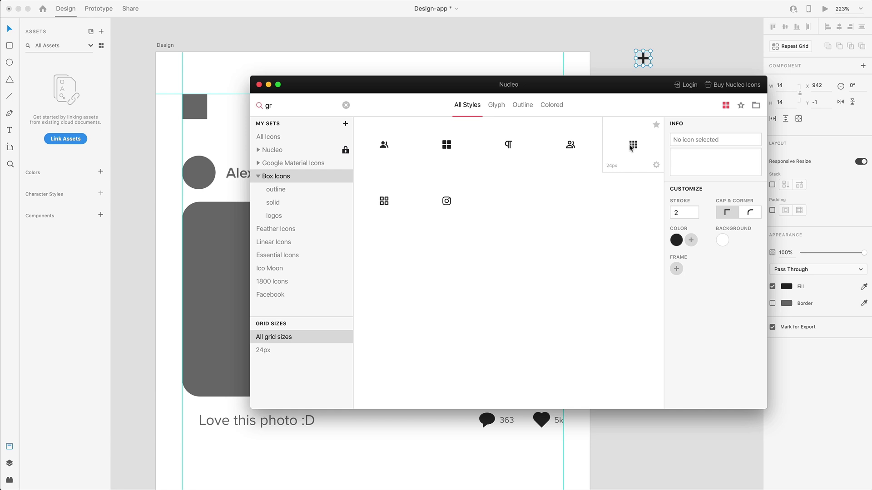
{"action": "left_click_drag", "start_coordinate": [611, 69], "coordinate": [189, 102]}
{"action": "scroll", "coordinate": [186, 103], "scroll_direction": "up", "scroll_amount": 10}
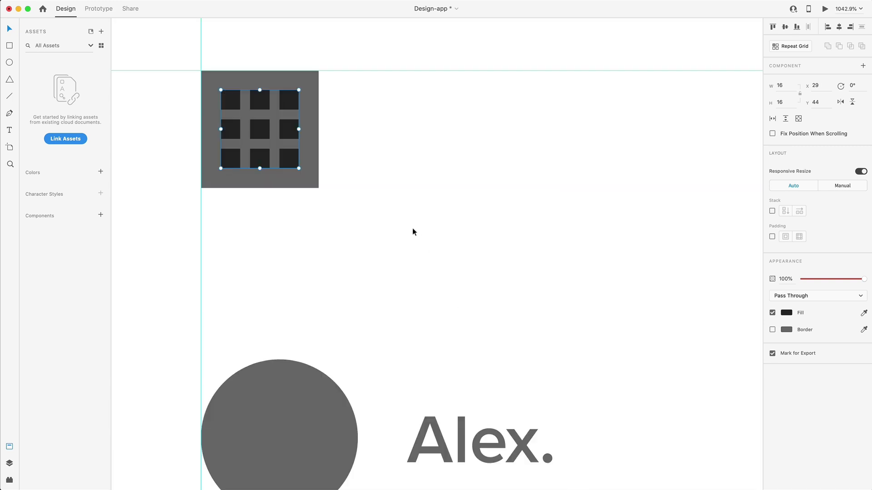
- Move the plus icon from outside the artboard onto the right header square and centre it there
{"action": "scroll", "coordinate": [413, 228], "scroll_direction": "down", "scroll_amount": 5}
{"action": "scroll", "coordinate": [494, 218], "scroll_direction": "right", "scroll_amount": 5}
{"action": "scroll", "coordinate": [554, 177], "scroll_direction": "down", "scroll_amount": 5}
{"action": "scroll", "coordinate": [634, 129], "scroll_direction": "right", "scroll_amount": 3}
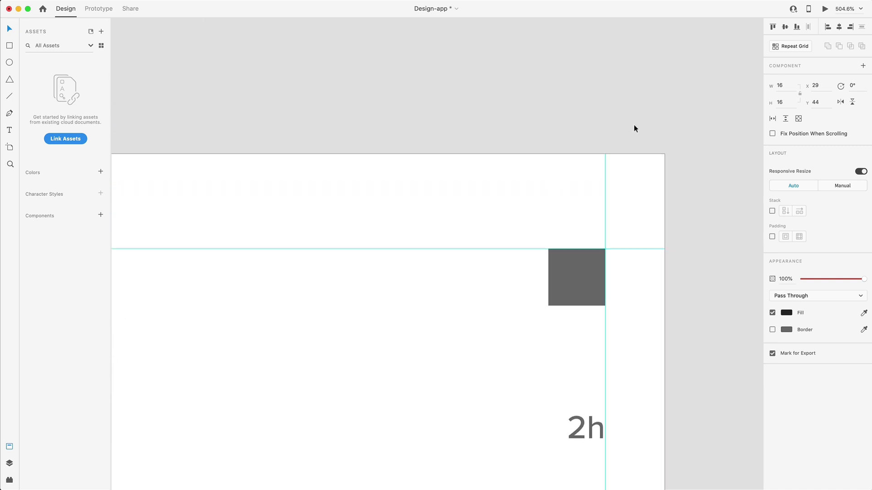
{"action": "scroll", "coordinate": [757, 259], "scroll_direction": "up", "scroll_amount": 3}
{"action": "scroll", "coordinate": [758, 259], "scroll_direction": "up", "scroll_amount": 1}
{"action": "left_click_drag", "start_coordinate": [718, 261], "coordinate": [504, 364]}
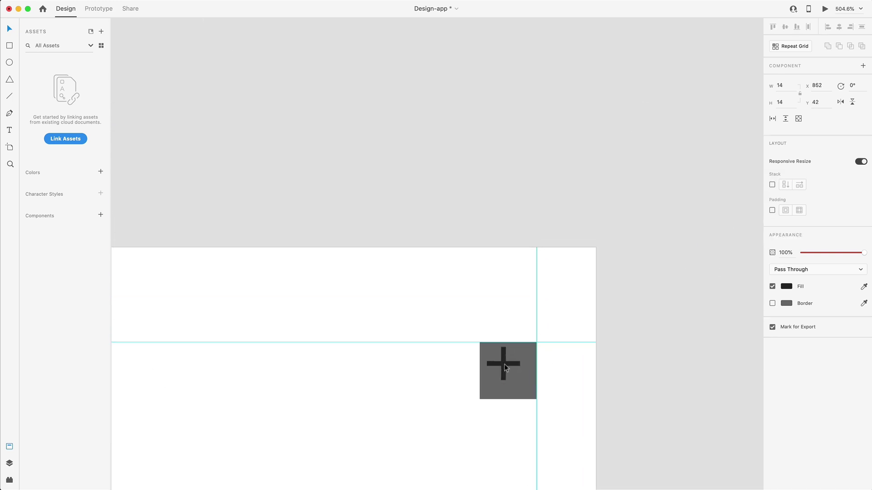
{"action": "scroll", "coordinate": [504, 364], "scroll_direction": "up", "scroll_amount": 5}
{"action": "left_click_drag", "start_coordinate": [470, 290], "coordinate": [479, 301]}
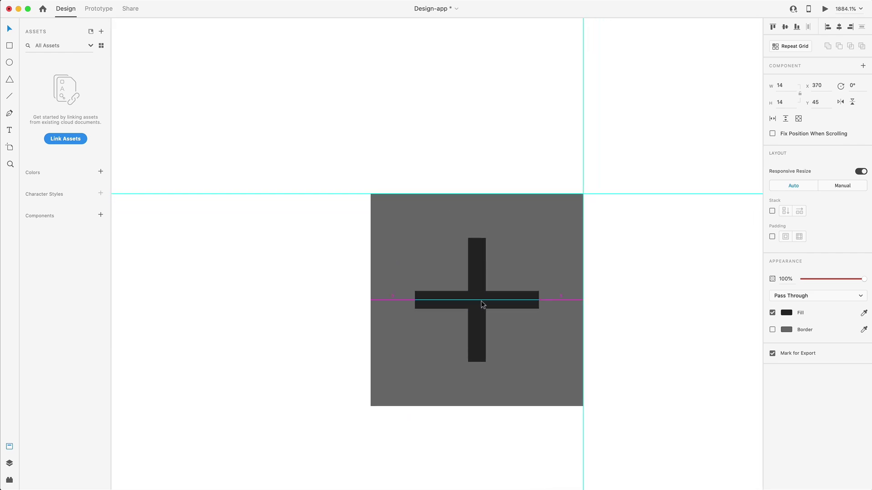
- Lower the opacity of both header squares behind the grid and plus icons to 0%
{"action": "scroll", "coordinate": [512, 312], "scroll_direction": "down", "scroll_amount": 5}
{"action": "scroll", "coordinate": [513, 317], "scroll_direction": "left", "scroll_amount": 3}
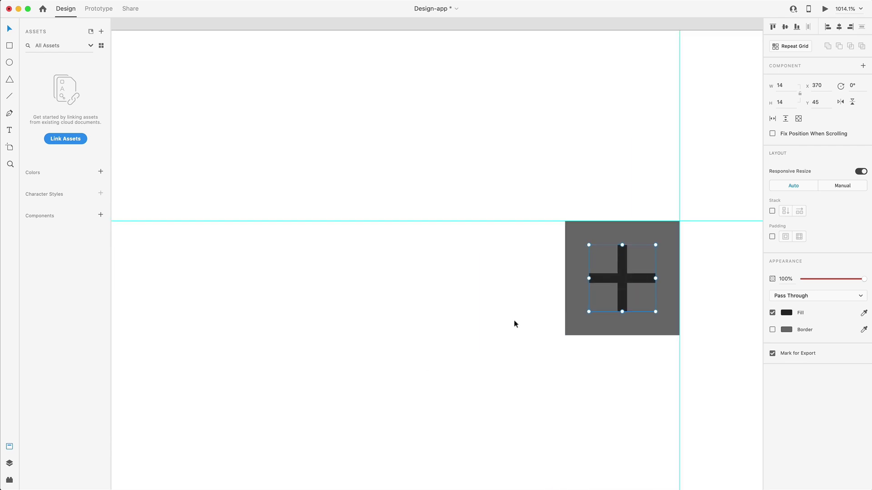
{"action": "scroll", "coordinate": [375, 305], "scroll_direction": "down", "scroll_amount": 5}
{"action": "scroll", "coordinate": [374, 309], "scroll_direction": "down", "scroll_amount": 3}
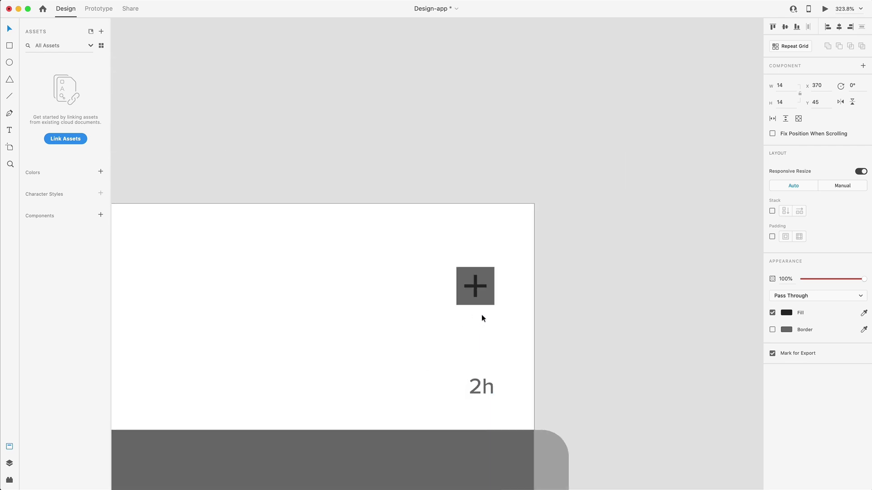
{"action": "scroll", "coordinate": [481, 309], "scroll_direction": "up", "scroll_amount": 5}
{"action": "left_click", "coordinate": [467, 287]}
{"action": "scroll", "coordinate": [467, 287], "scroll_direction": "down", "scroll_amount": 5}
{"action": "scroll", "coordinate": [444, 301], "scroll_direction": "left", "scroll_amount": 5}
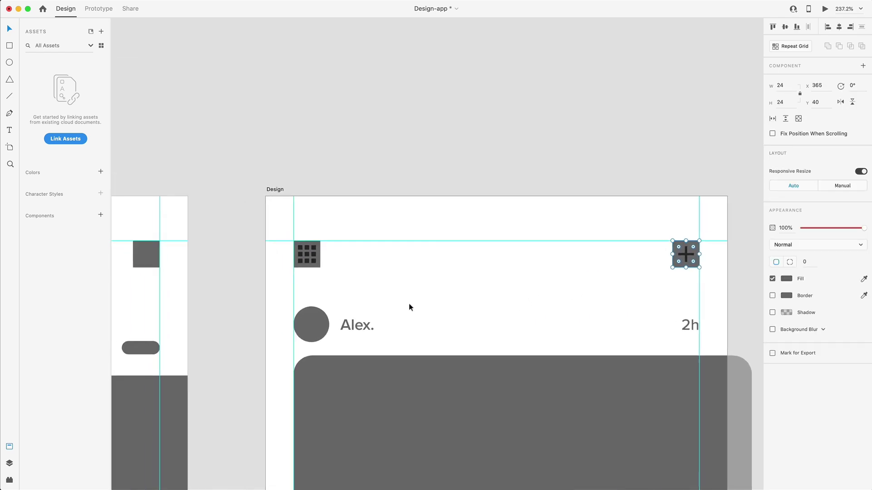
{"action": "left_click", "coordinate": [321, 263], "text": "shift"}
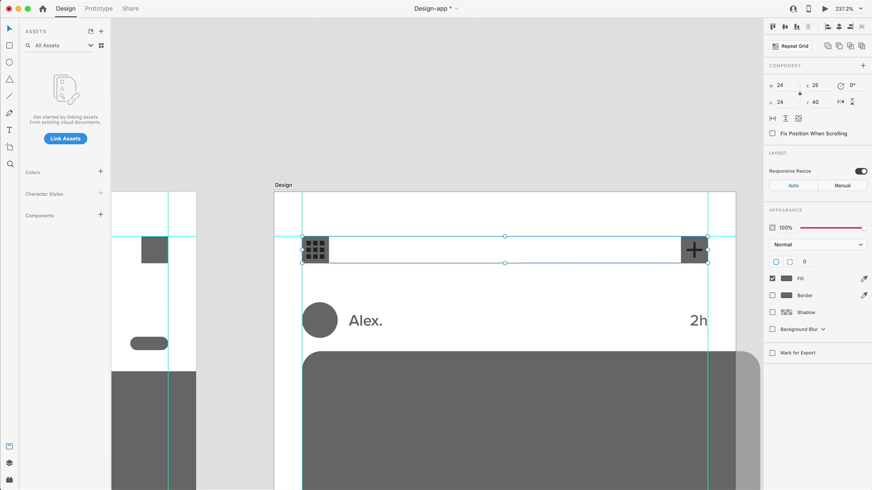
{"action": "left_click_drag", "start_coordinate": [864, 228], "coordinate": [769, 228]}
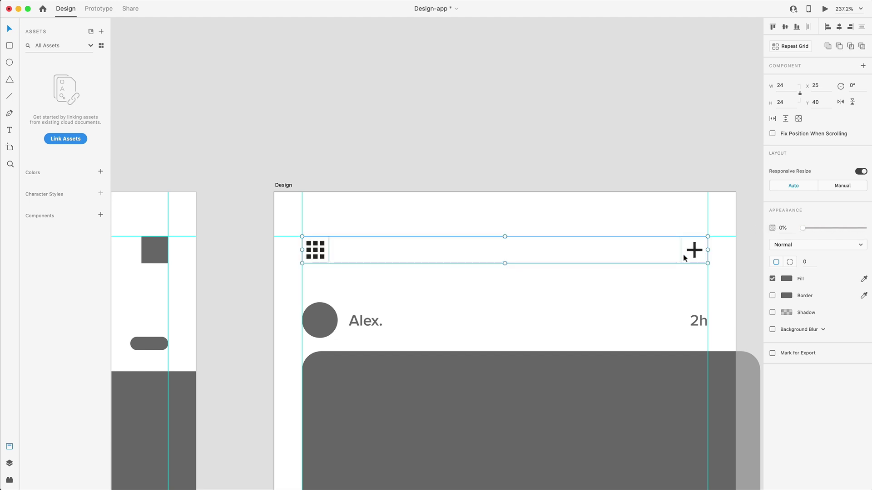
- Group the plus icon with its background square, and the grid icon with its own square
{"action": "left_click", "coordinate": [697, 276]}
{"action": "left_click_drag", "start_coordinate": [697, 277], "coordinate": [686, 225]}
{"action": "key", "text": "super+g"}
{"action": "left_click_drag", "start_coordinate": [326, 274], "coordinate": [312, 226]}
{"action": "key", "text": "super+g"}
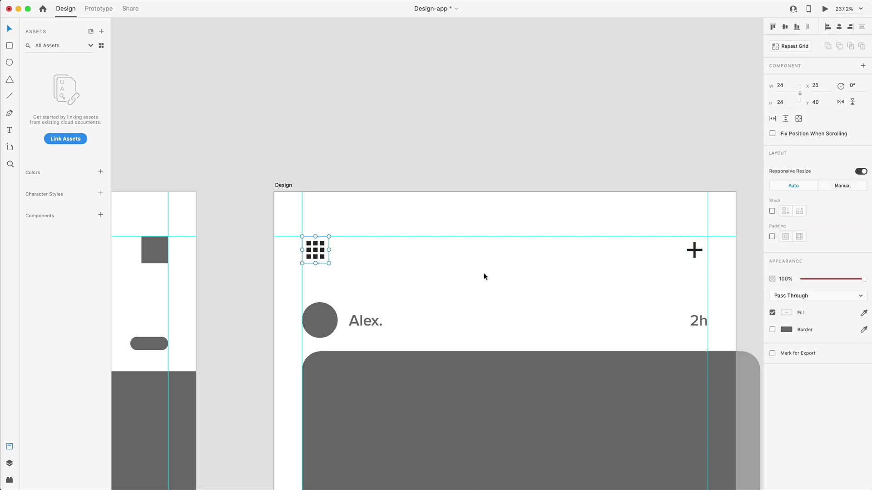
- Set the fill of the grouped plus icon to red (#FF0000)
{"action": "scroll", "coordinate": [726, 257], "scroll_direction": "up", "scroll_amount": 10}
{"action": "left_click", "coordinate": [640, 241]}
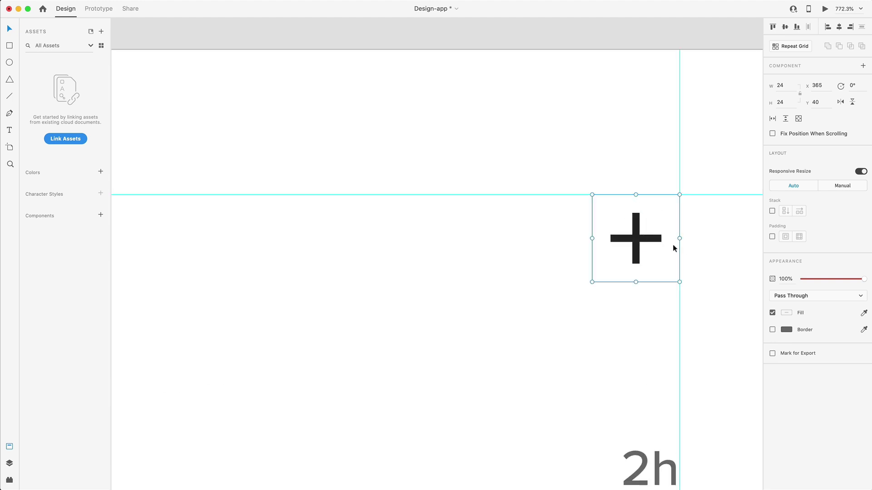
{"action": "left_click", "coordinate": [785, 314]}
{"action": "left_click", "coordinate": [745, 271]}
{"action": "left_click_drag", "start_coordinate": [755, 261], "coordinate": [763, 244]}
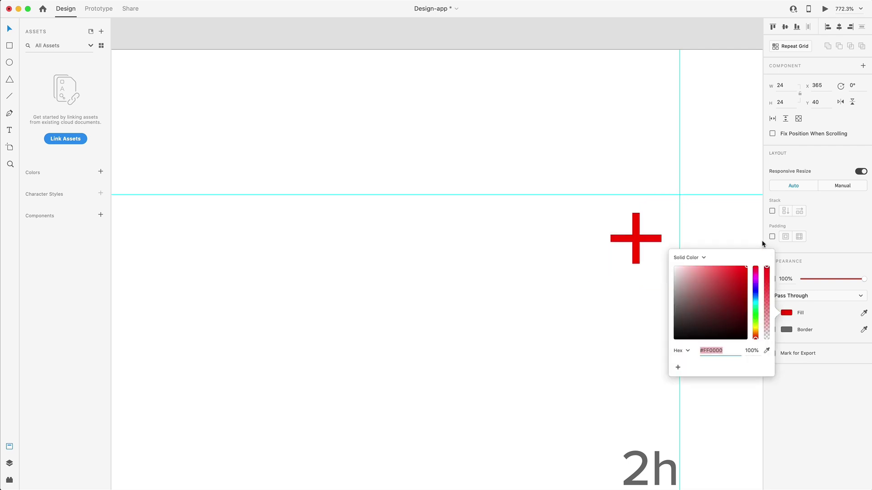
- Give the background square inside the plus group a white fill and raise its opacity to 100%
{"action": "double_click", "coordinate": [611, 211]}
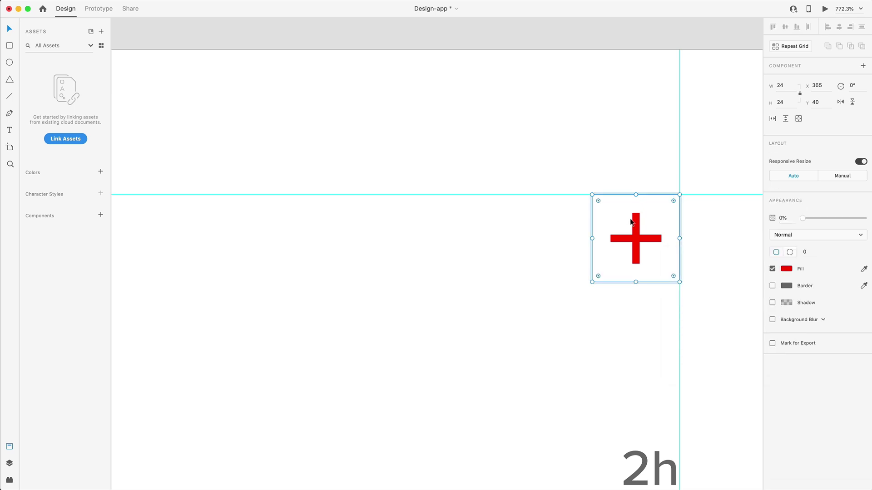
{"action": "left_click", "coordinate": [786, 268]}
{"action": "left_click_drag", "start_coordinate": [820, 220], "coordinate": [870, 220]}
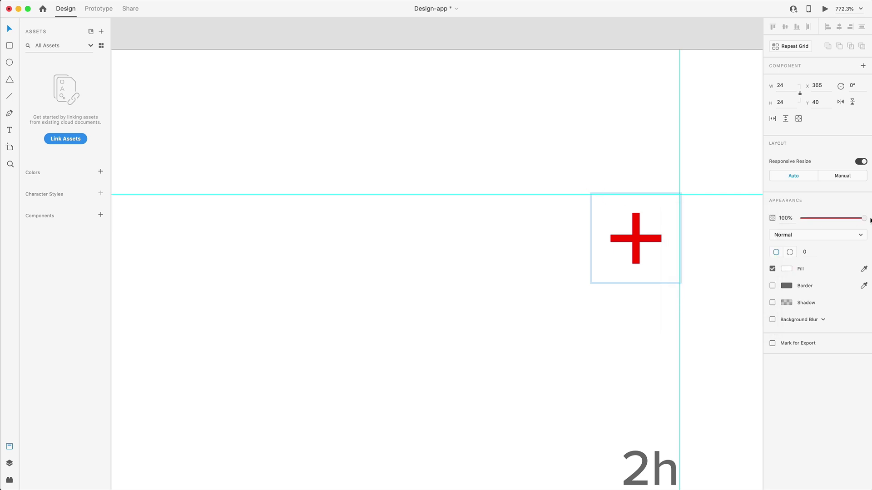
{"action": "left_click", "coordinate": [650, 317]}
- Try a dark red fill (#890202) on the whole plus group, and undo it together with the square's opacity change
{"action": "left_click", "coordinate": [638, 246]}
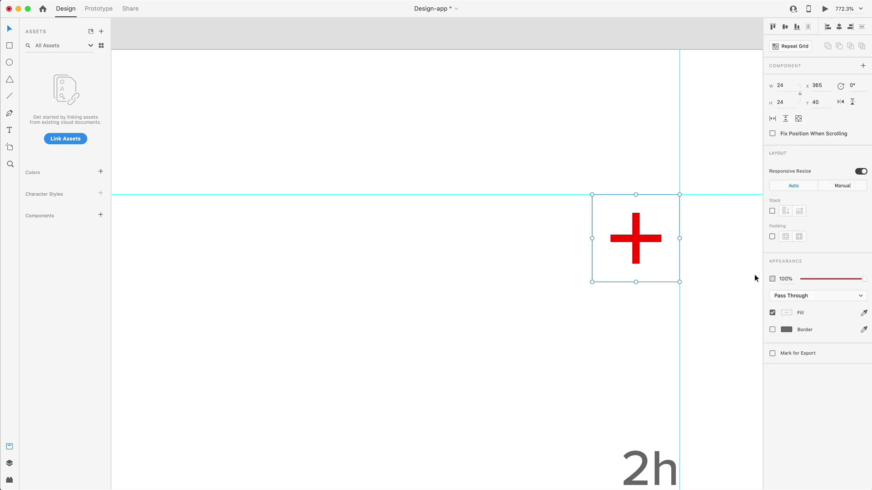
{"action": "left_click", "coordinate": [786, 313]}
{"action": "left_click_drag", "start_coordinate": [723, 305], "coordinate": [745, 300]}
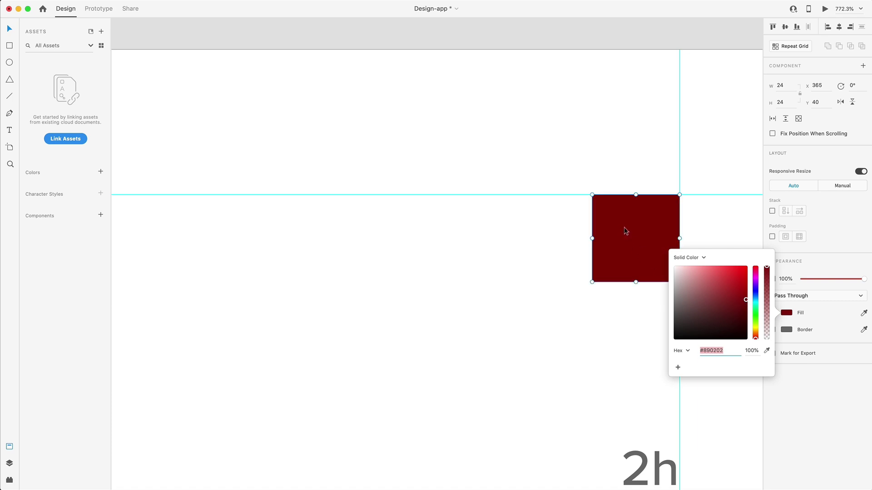
{"action": "left_click", "coordinate": [628, 308]}
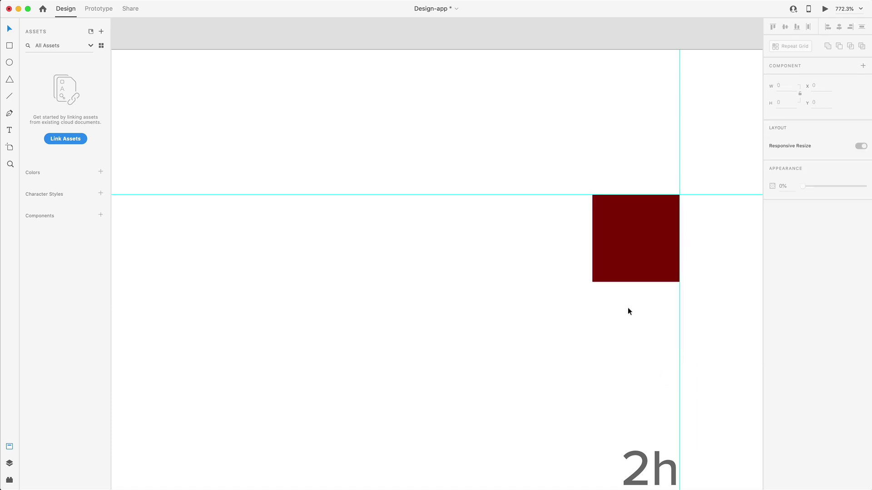
{"action": "key", "text": "super+z"}
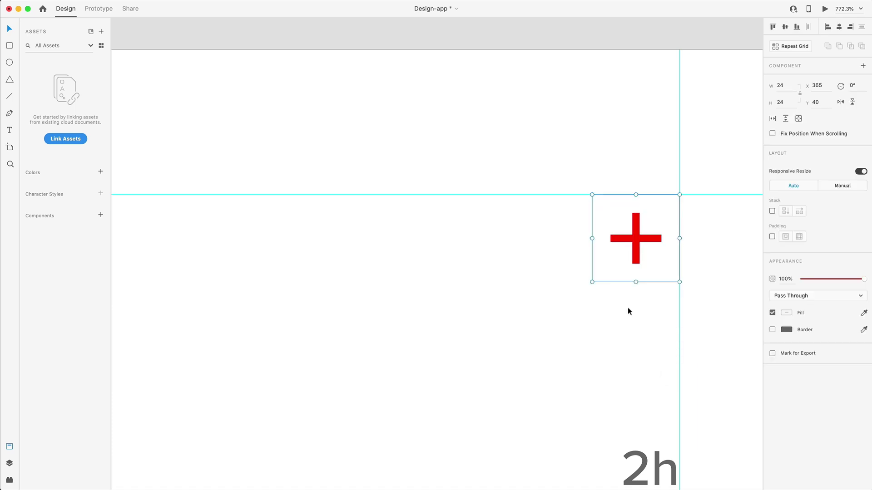
{"action": "double_click", "coordinate": [661, 255]}
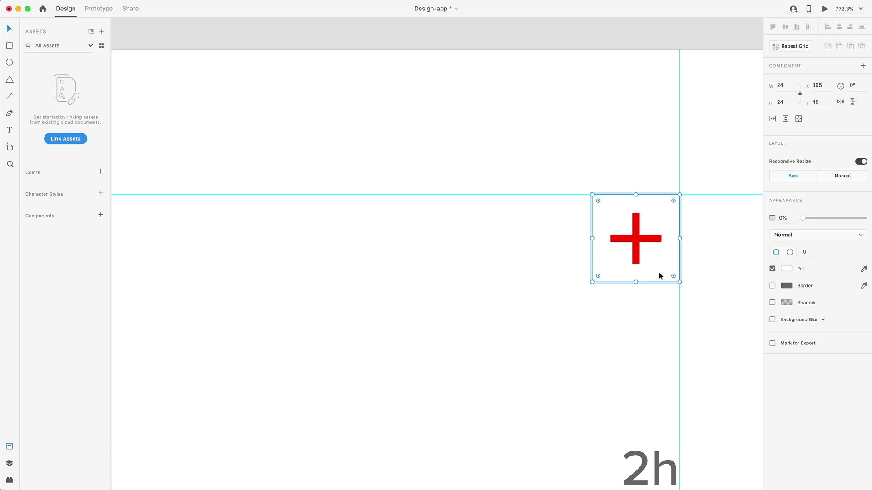
{"action": "left_click", "coordinate": [635, 338]}
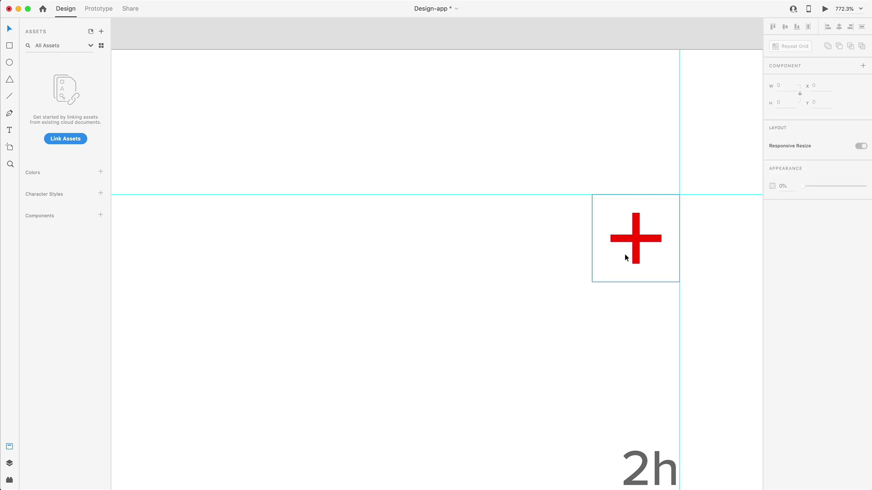
- Set the fill of the whole plus group to black (#000000)
{"action": "left_click", "coordinate": [649, 245]}
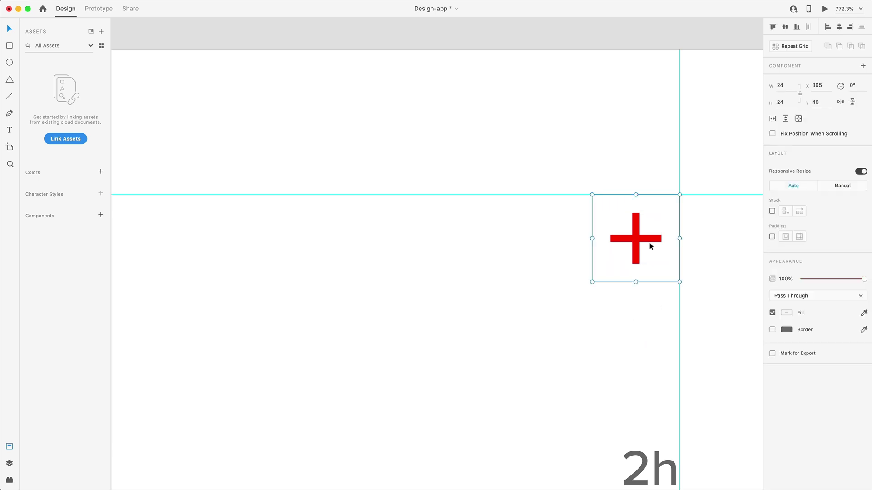
{"action": "left_click", "coordinate": [786, 313]}
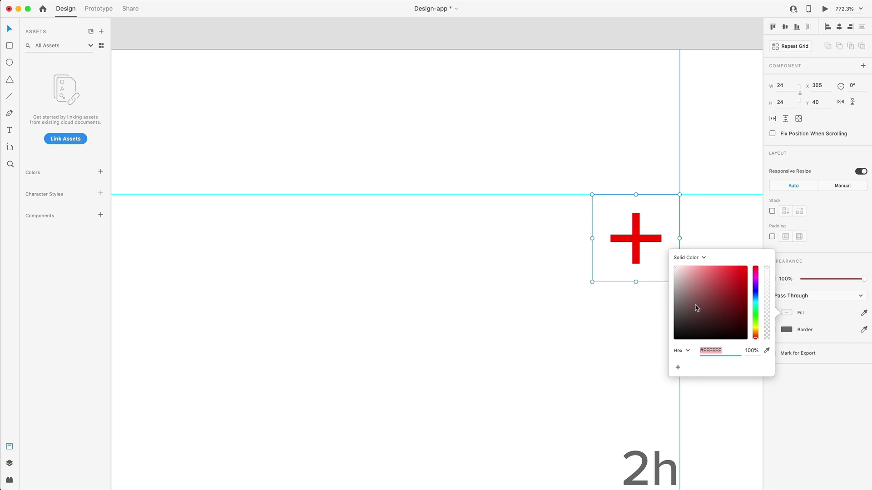
{"action": "left_click", "coordinate": [603, 336]}
- Hide the guides on the Wireframe and Design artboards
{"action": "scroll", "coordinate": [607, 333], "scroll_direction": "down", "scroll_amount": 10}
{"action": "scroll", "coordinate": [608, 323], "scroll_direction": "down", "scroll_amount": 5}
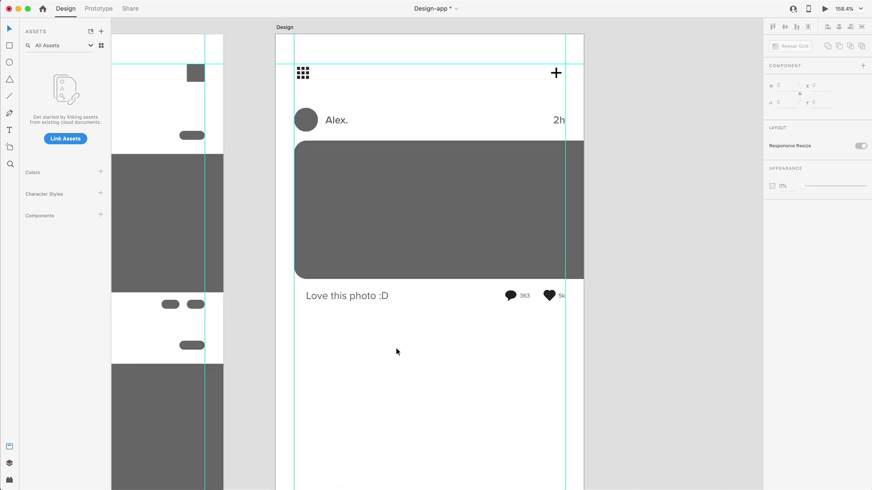
{"action": "scroll", "coordinate": [396, 345], "scroll_direction": "up", "scroll_amount": 1}
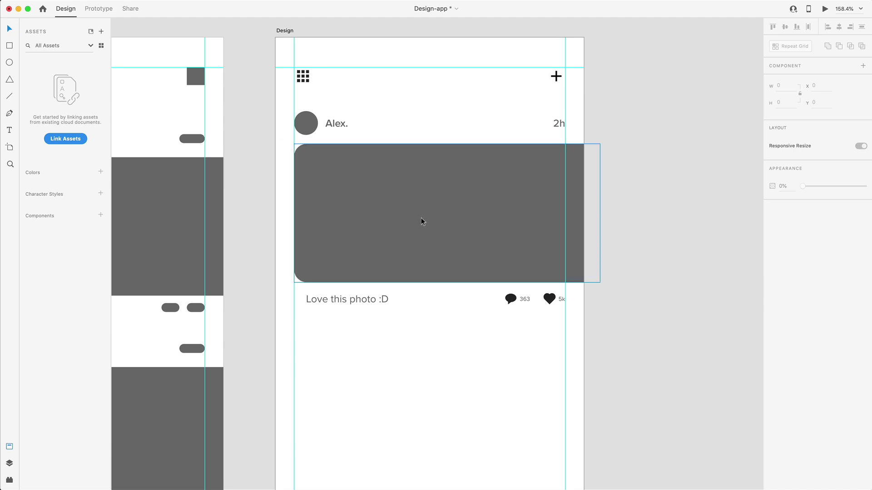
{"action": "scroll", "coordinate": [448, 260], "scroll_direction": "down", "scroll_amount": 3}
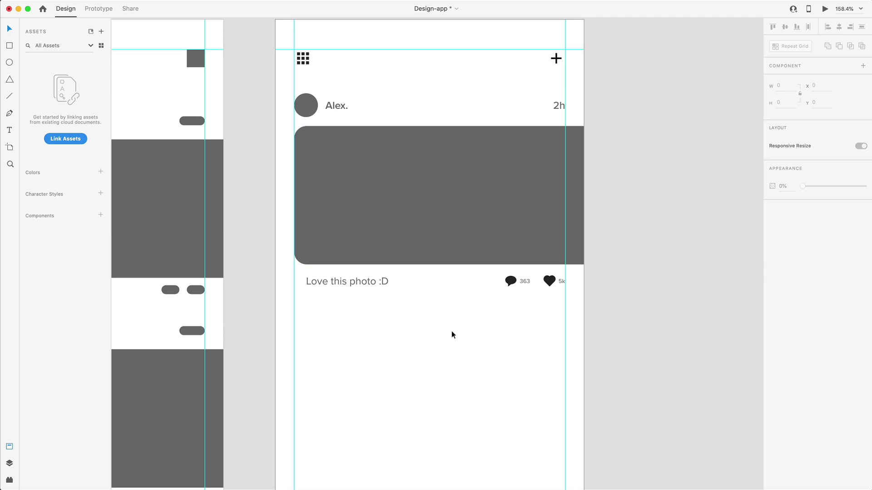
{"action": "scroll", "coordinate": [451, 332], "scroll_direction": "down", "scroll_amount": 5}
{"action": "key", "text": "super+semicolon"}
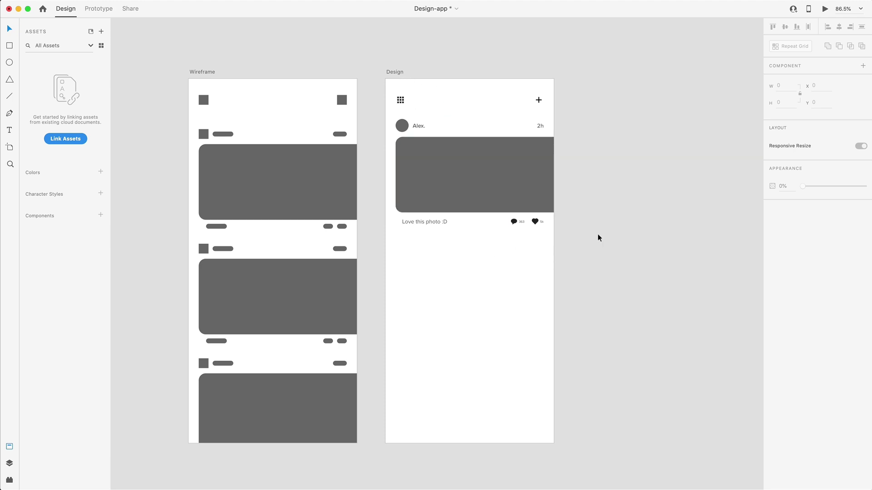
- Group all elements of the post on the Design artboard, from avatar to counters, and turn the group into a Repeat Grid
{"action": "left_click_drag", "start_coordinate": [593, 256], "coordinate": [382, 110]}
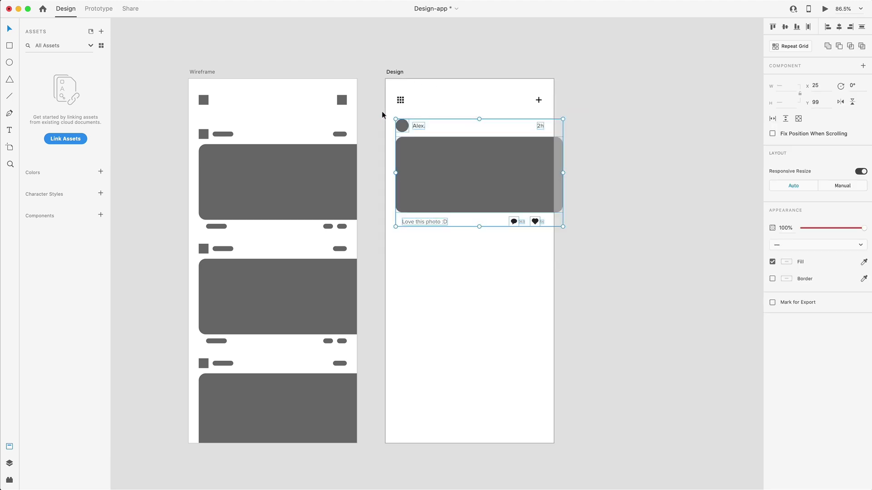
{"action": "key", "text": "super+g"}
{"action": "left_click", "coordinate": [791, 47]}
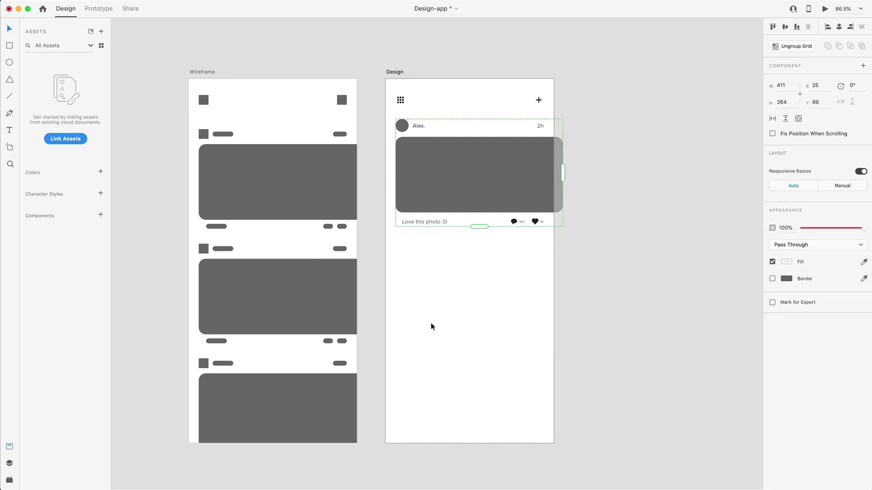
- Extend the Repeat Grid down to the artboard's lower edge so a third post starts, with a wider gap between posts
{"action": "left_click_drag", "start_coordinate": [483, 226], "coordinate": [487, 337]}
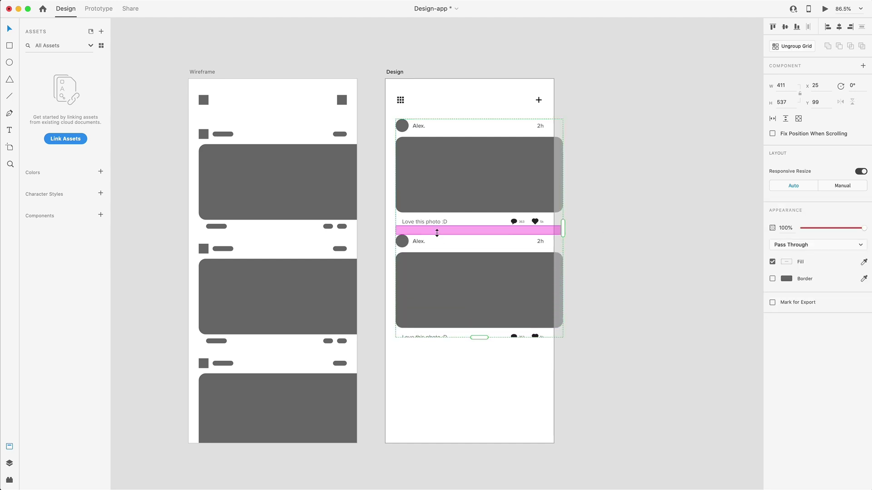
{"action": "left_click_drag", "start_coordinate": [437, 232], "coordinate": [437, 239]}
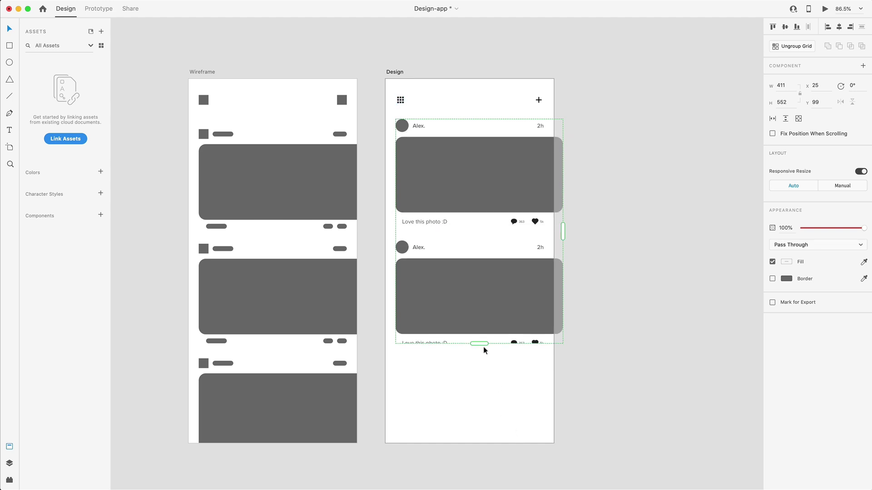
{"action": "left_click_drag", "start_coordinate": [483, 347], "coordinate": [481, 444]}
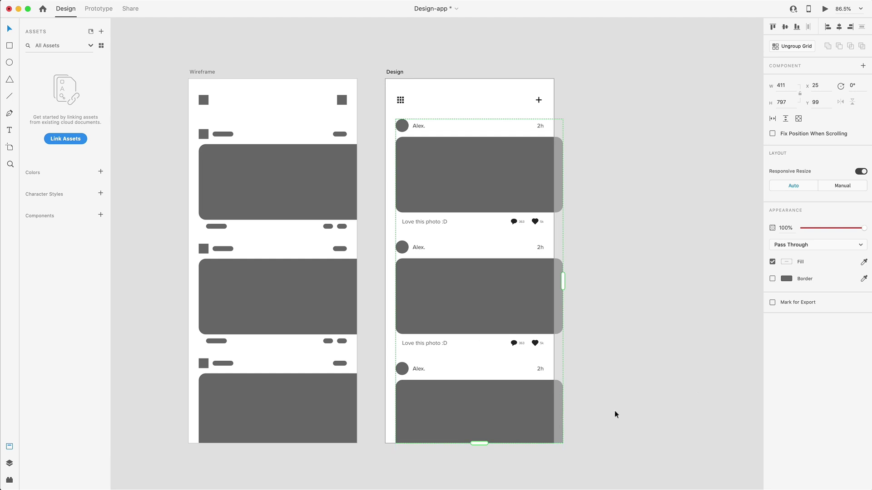
- Ungroup the Repeat Grid into separate post groups
{"action": "scroll", "coordinate": [596, 381], "scroll_direction": "down", "scroll_amount": 2}
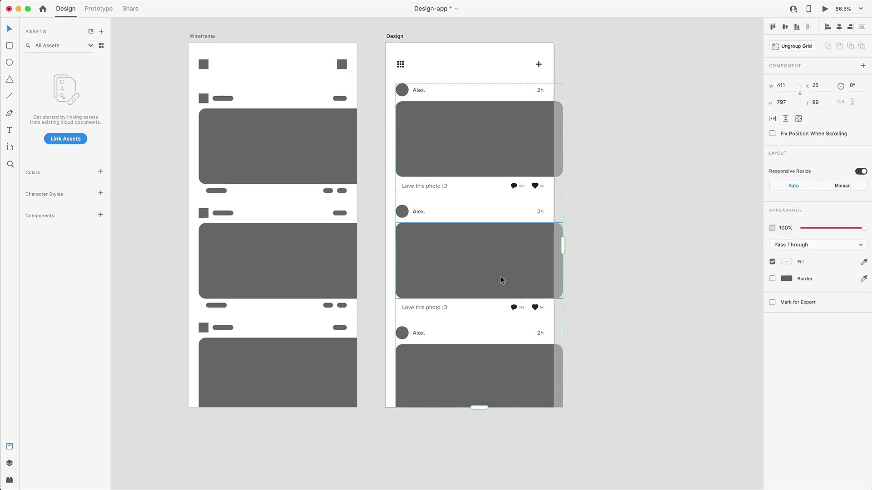
{"action": "key", "text": "super+shift+g"}
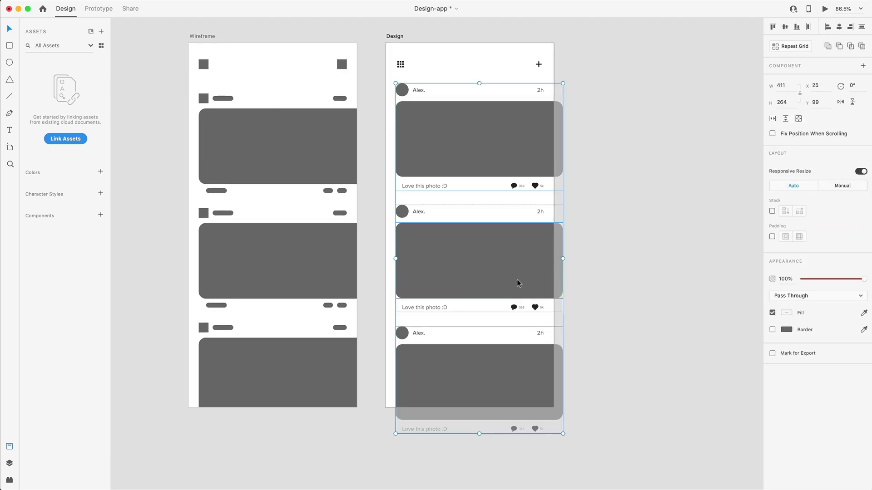
- Check that each of the three posts on the Design artboard can be selected as its own group
{"action": "left_click", "coordinate": [642, 286]}
{"action": "left_click", "coordinate": [527, 154]}
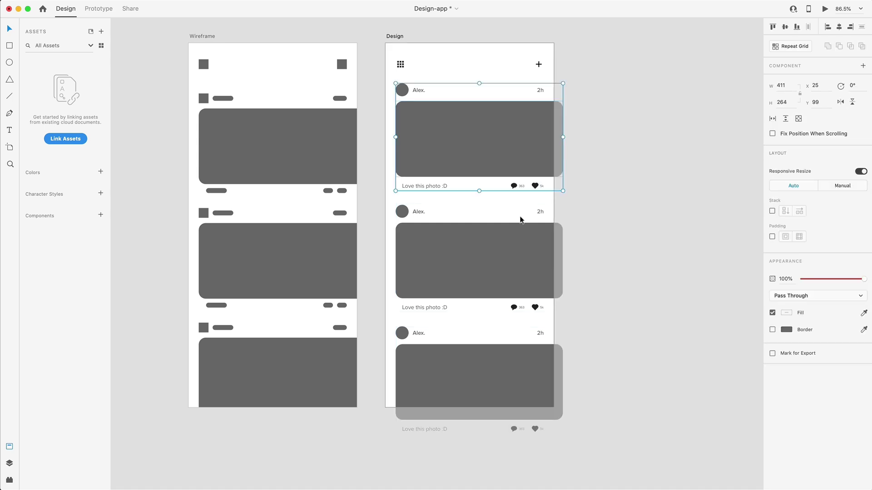
{"action": "left_click", "coordinate": [509, 264]}
{"action": "left_click", "coordinate": [503, 382]}
{"action": "left_click", "coordinate": [510, 108]}
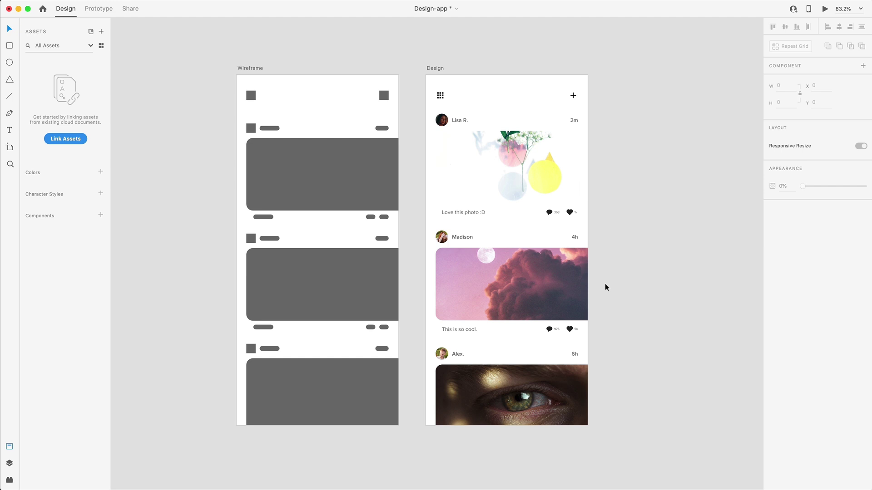
- Set the Design artboard's background fill to near-black #101010
{"action": "left_click", "coordinate": [433, 69]}
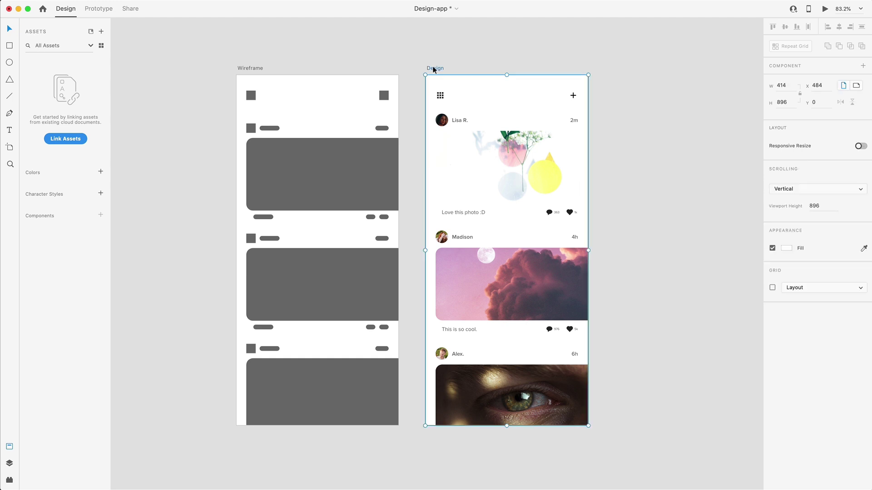
{"action": "left_click", "coordinate": [786, 249]}
{"action": "left_click_drag", "start_coordinate": [702, 254], "coordinate": [654, 285]}
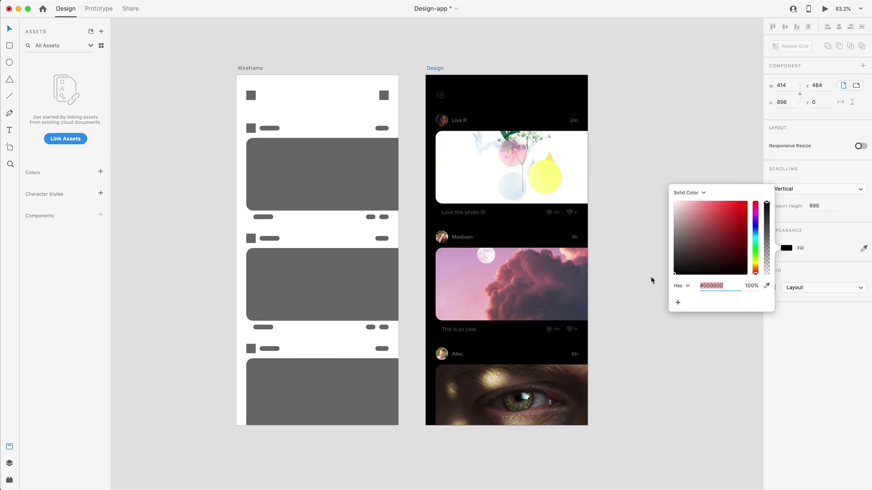
{"action": "type", "text": "121212"}
{"action": "key", "text": "Return"}
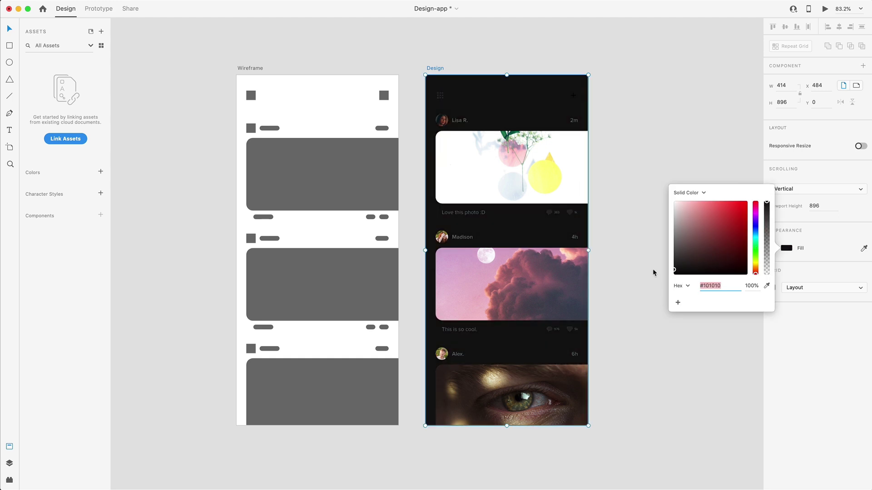
{"action": "left_click", "coordinate": [632, 158]}
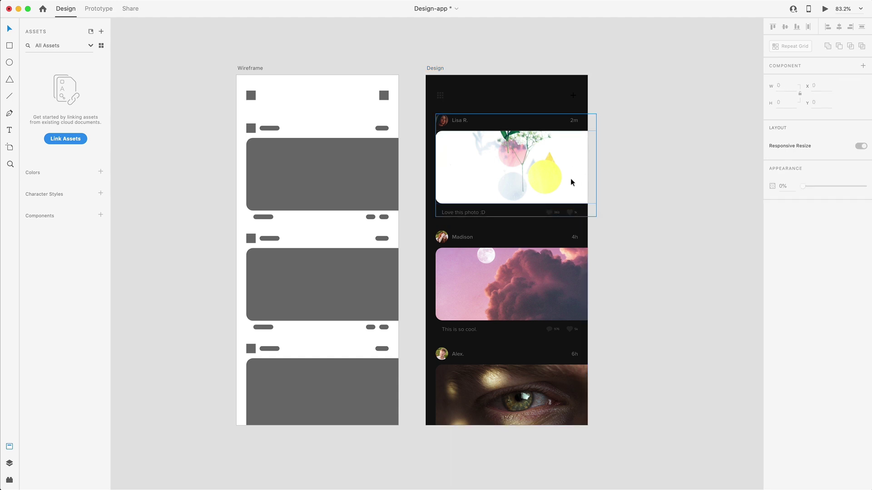
- Set the fill of the header's grid and plus icons to grey #838383 and save that grey as a colour asset
{"action": "scroll", "coordinate": [482, 93], "scroll_direction": "up", "scroll_amount": 2}
{"action": "left_click_drag", "start_coordinate": [647, 103], "coordinate": [425, 87]}
{"action": "left_click", "coordinate": [787, 313]}
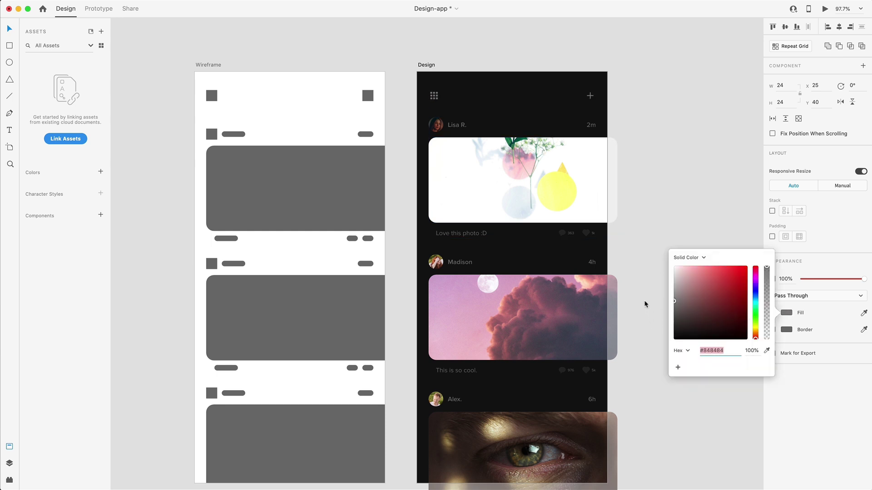
{"action": "key", "text": "Down"}
{"action": "key", "text": "Down"}
{"action": "key", "text": "Down"}
{"action": "key", "text": "Up"}
{"action": "key", "text": "Up"}
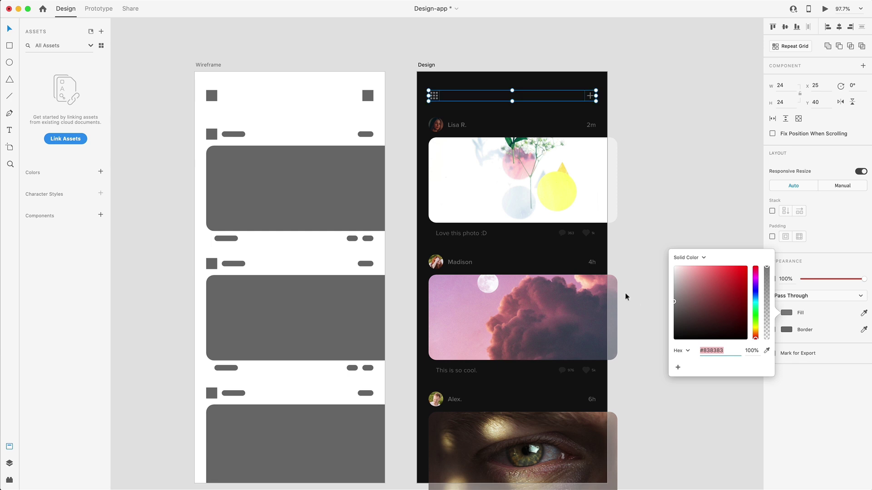
{"action": "left_click", "coordinate": [101, 172]}
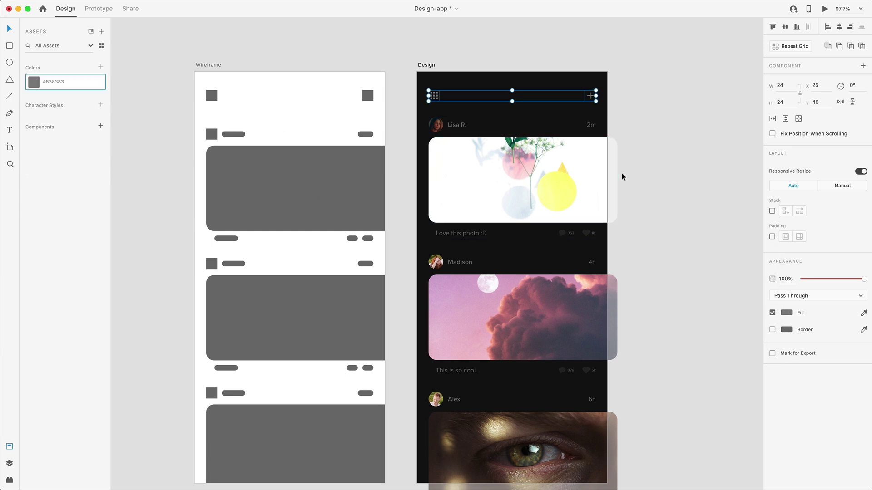
{"action": "left_click", "coordinate": [639, 227]}
- Apply the saved grey colour asset to the comment and heart icons below the first post's photo
{"action": "scroll", "coordinate": [515, 244], "scroll_direction": "up", "scroll_amount": 3}
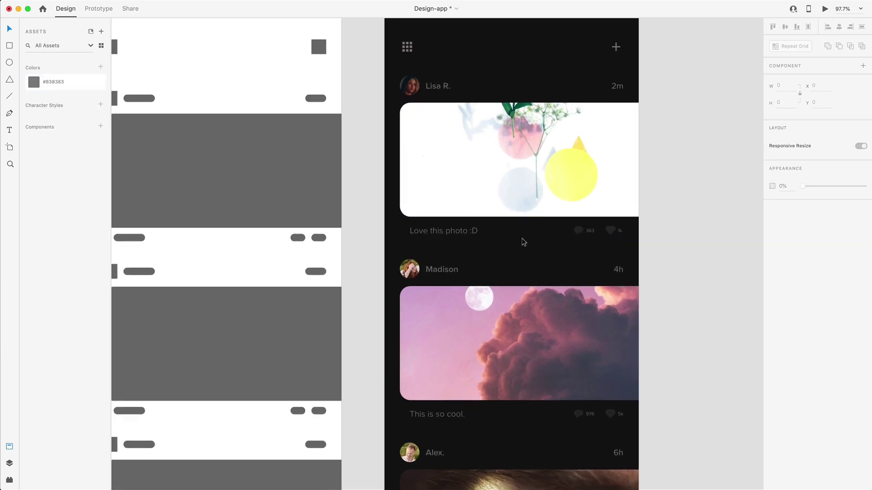
{"action": "double_click", "coordinate": [577, 232]}
{"action": "left_click", "coordinate": [616, 234], "text": "shift"}
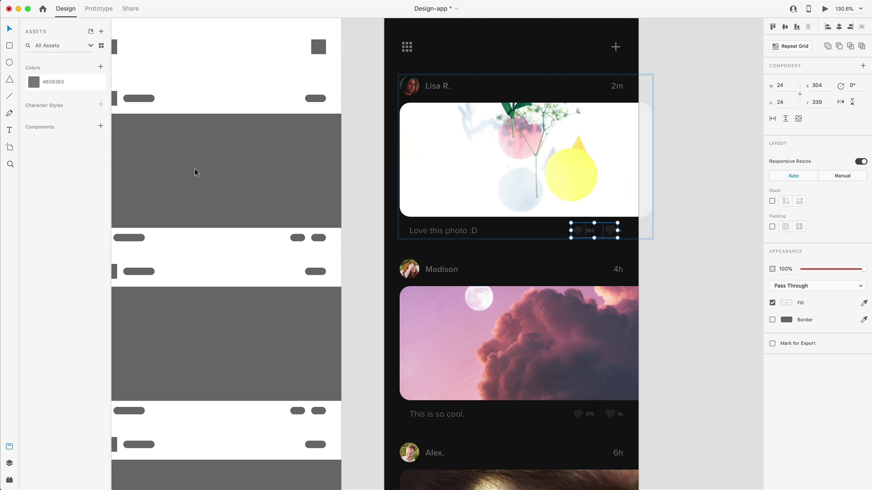
{"action": "left_click", "coordinate": [34, 83]}
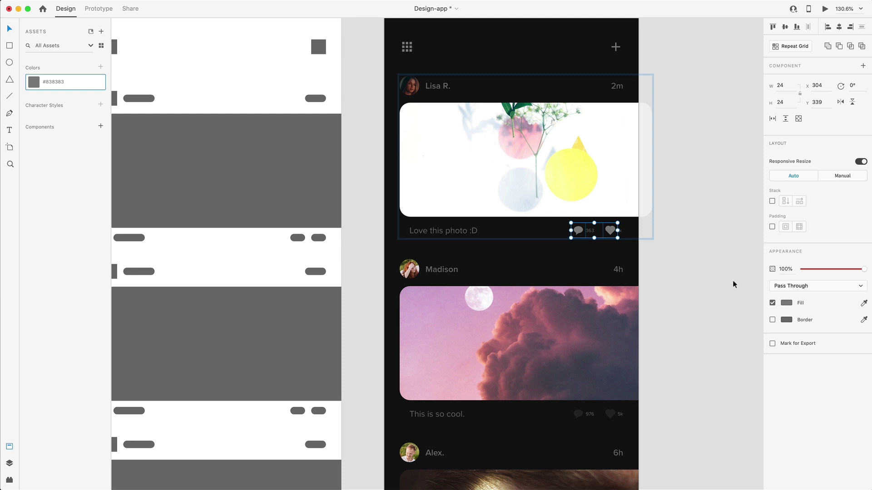
- Edit the saved grey colour asset to the darker grey #4B4B4B
{"action": "right_click", "coordinate": [37, 86]}
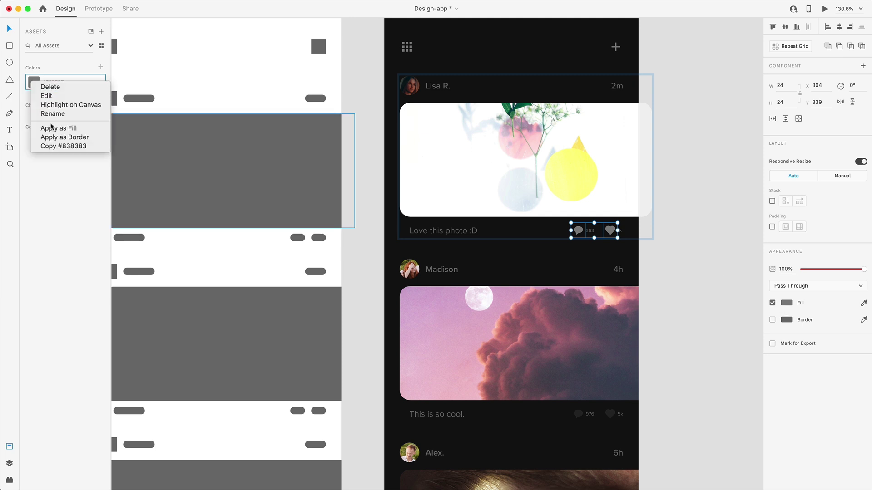
{"action": "left_click", "coordinate": [48, 96]}
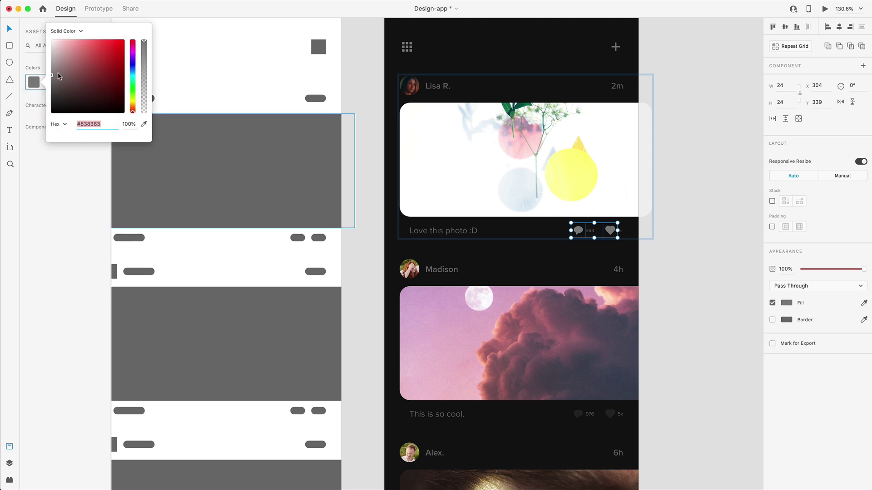
{"action": "left_click_drag", "start_coordinate": [52, 75], "coordinate": [52, 94]}
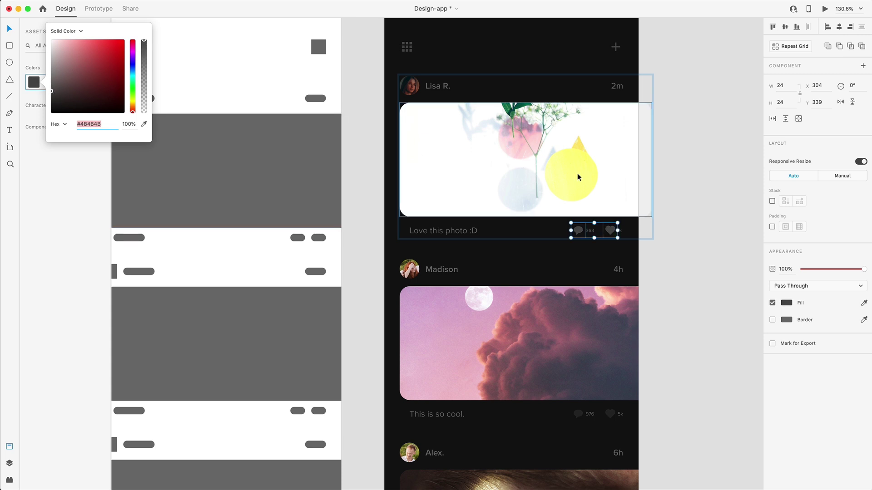
{"action": "left_click", "coordinate": [669, 206]}
- Apply the saved grey colour asset to the comment and heart icons of the second post
{"action": "scroll", "coordinate": [632, 347], "scroll_direction": "down", "scroll_amount": 3}
{"action": "left_click", "coordinate": [610, 344]}
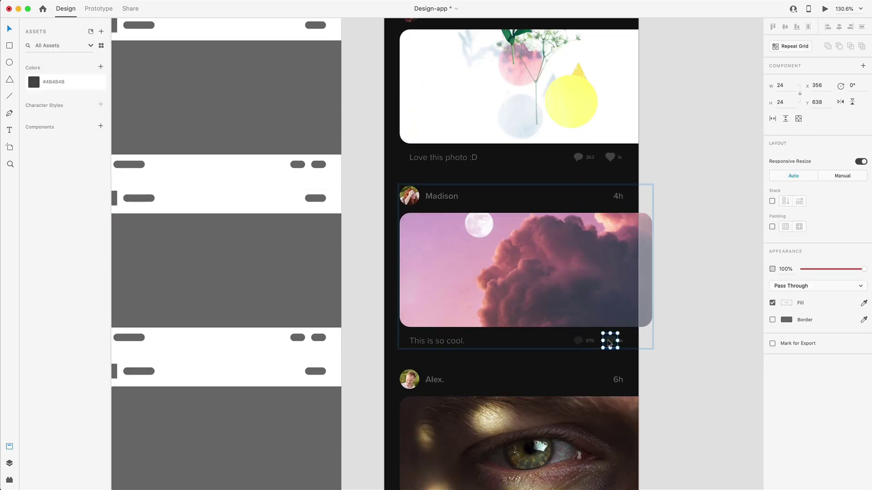
{"action": "left_click", "coordinate": [578, 340], "text": "shift"}
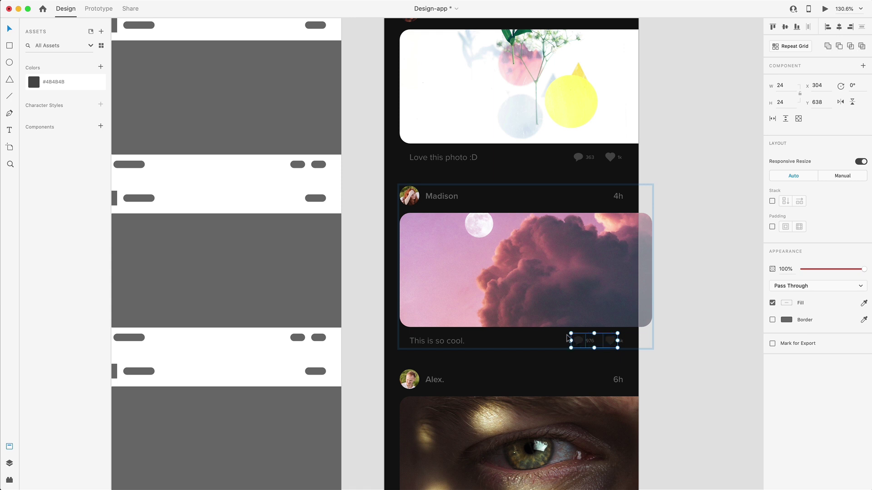
{"action": "left_click", "coordinate": [32, 82]}
- Set the second post's name, time, caption and counter texts to white #FFFFFF at 70% opacity
{"action": "left_click", "coordinate": [617, 196]}
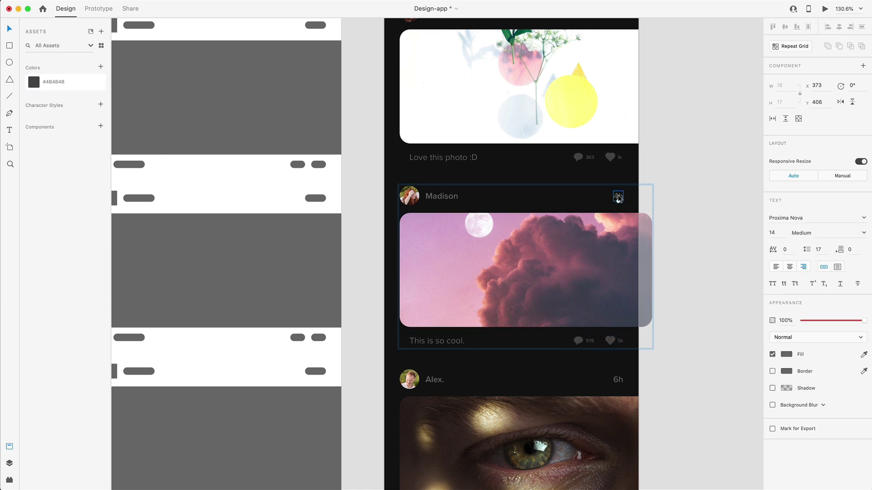
{"action": "left_click", "coordinate": [443, 196], "text": "shift"}
{"action": "left_click", "coordinate": [439, 342], "text": "shift"}
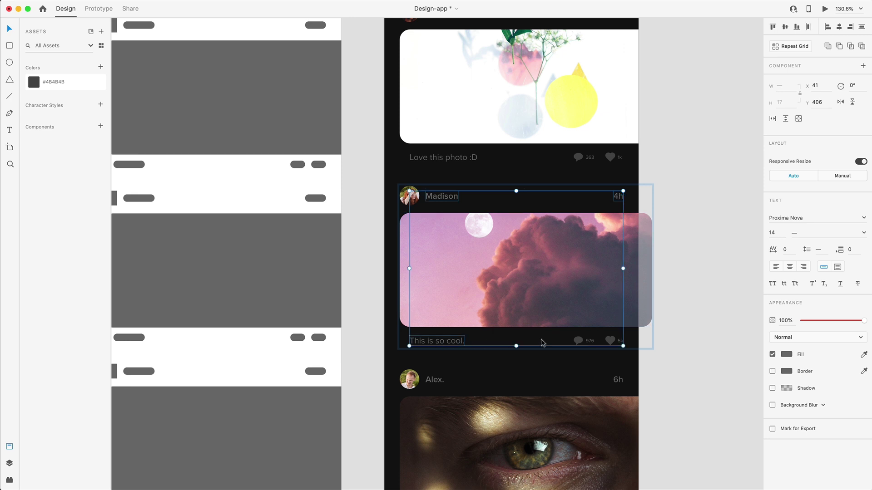
{"action": "left_click", "coordinate": [589, 341], "text": "shift"}
{"action": "left_click", "coordinate": [621, 342], "text": "shift"}
{"action": "left_click", "coordinate": [787, 354]}
{"action": "left_click_drag", "start_coordinate": [727, 344], "coordinate": [605, 263]}
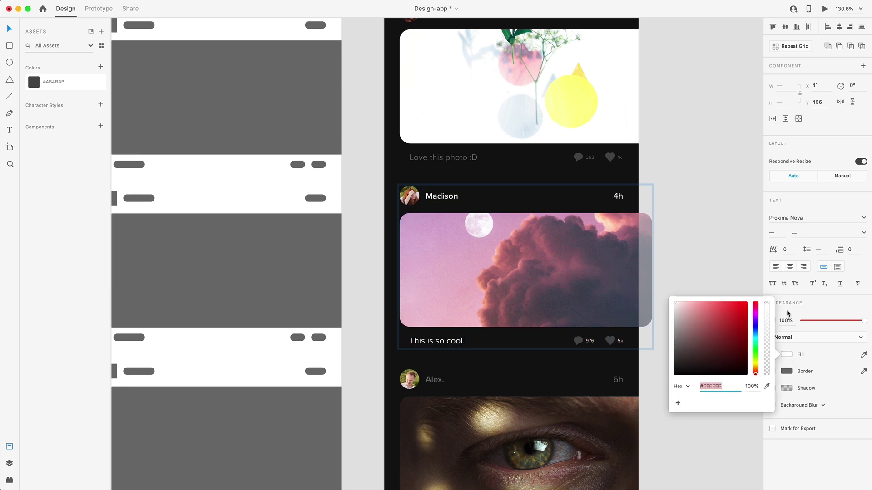
{"action": "left_click_drag", "start_coordinate": [864, 324], "coordinate": [845, 323]}
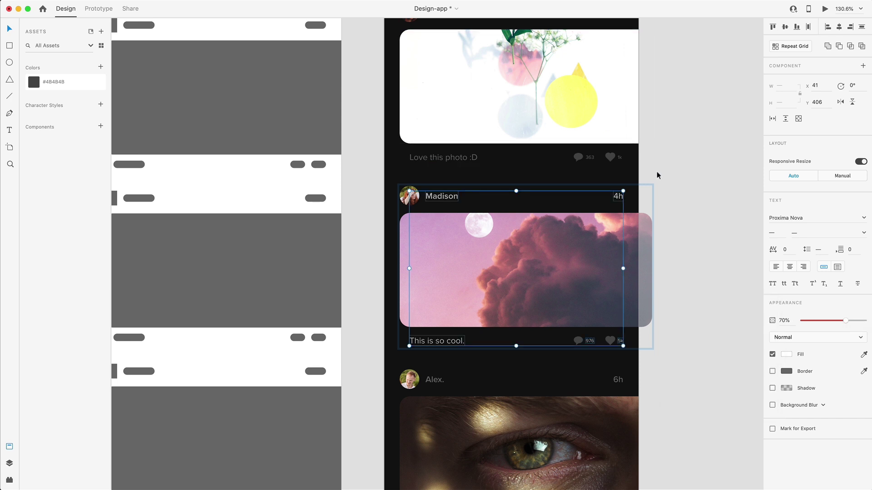
- Set the first post's name, time, caption and counter texts to white #FFFFFF and lower their opacity to match the second post
{"action": "scroll", "coordinate": [686, 190], "scroll_direction": "up", "scroll_amount": 3}
{"action": "left_click", "coordinate": [687, 190]}
{"action": "double_click", "coordinate": [620, 219]}
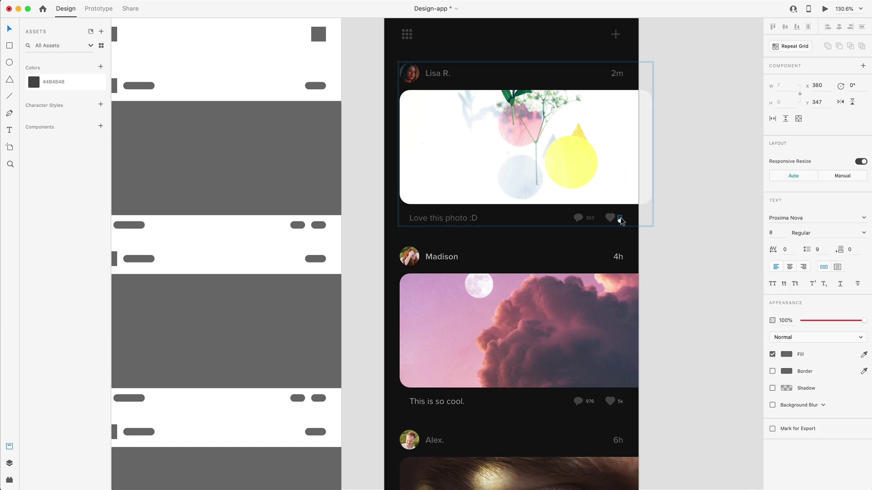
{"action": "left_click", "coordinate": [588, 217], "text": "shift"}
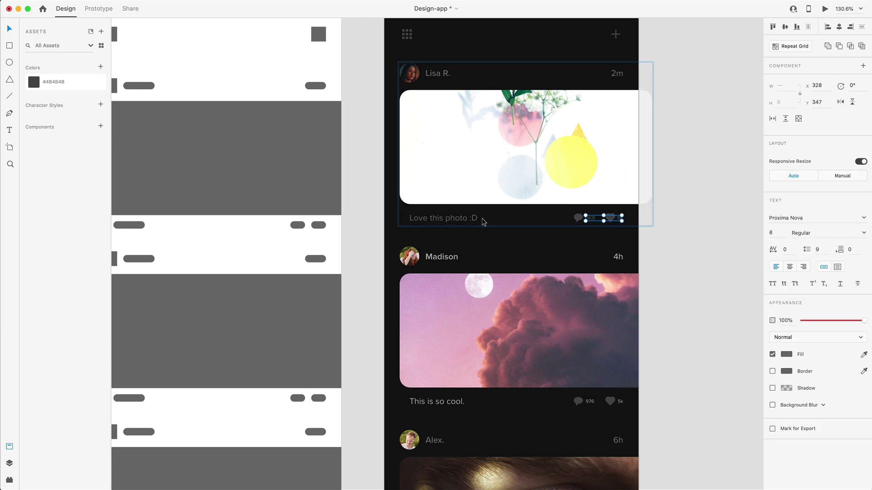
{"action": "left_click", "coordinate": [467, 219], "text": "shift"}
{"action": "left_click", "coordinate": [612, 74], "text": "shift"}
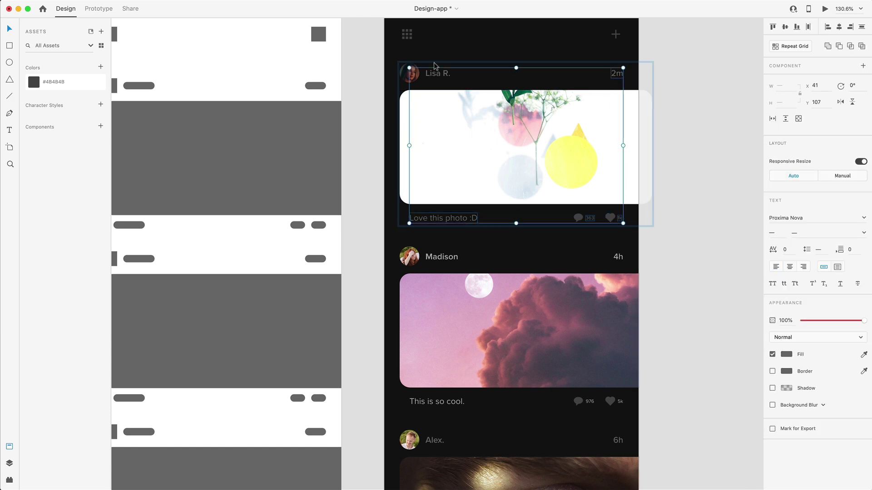
{"action": "left_click", "coordinate": [437, 73], "text": "shift"}
{"action": "left_click", "coordinate": [786, 354]}
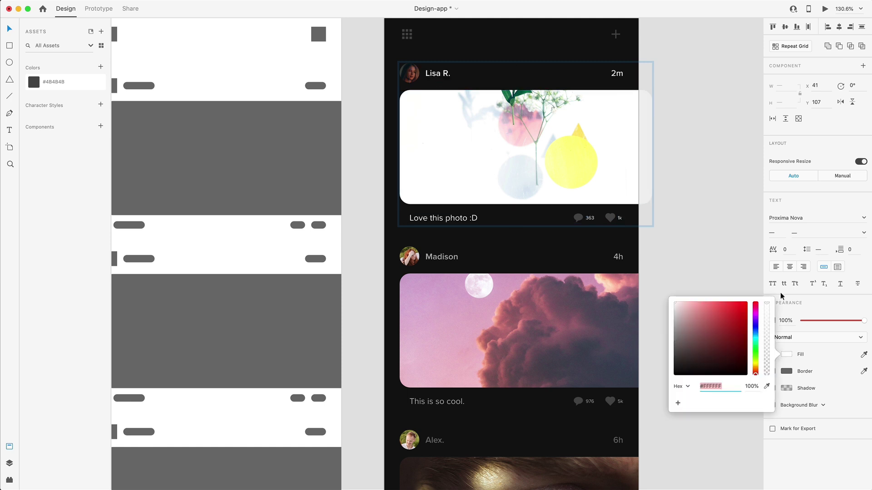
{"action": "left_click", "coordinate": [846, 321]}
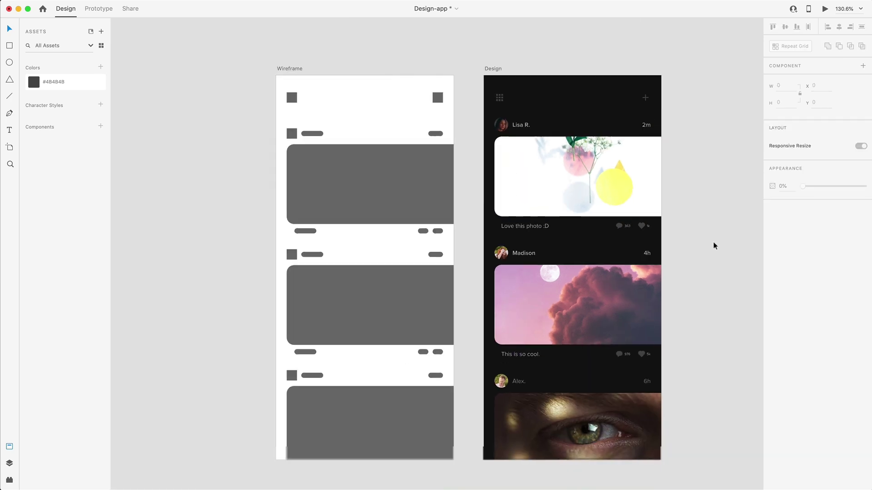
- Set the fill of the header's grid and plus icons to white
{"action": "scroll", "coordinate": [713, 243], "scroll_direction": "down", "scroll_amount": 2}
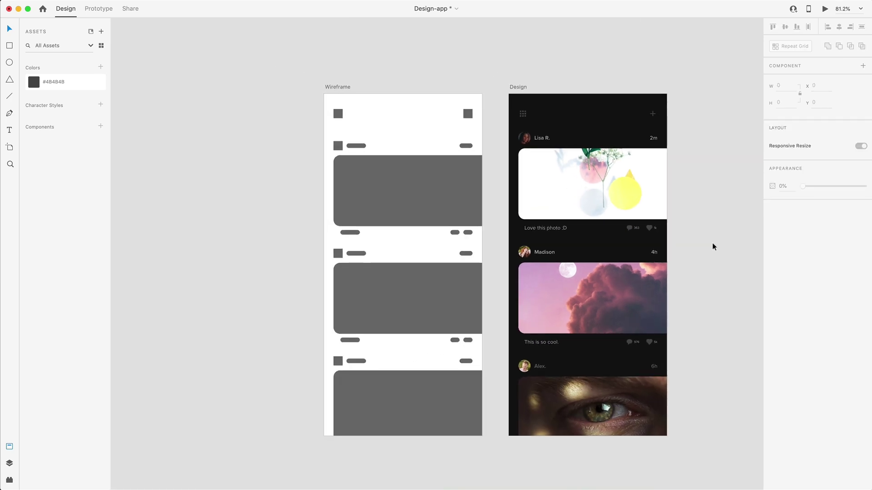
{"action": "scroll", "coordinate": [712, 243], "scroll_direction": "right", "scroll_amount": 2}
{"action": "left_click_drag", "start_coordinate": [651, 116], "coordinate": [455, 83]}
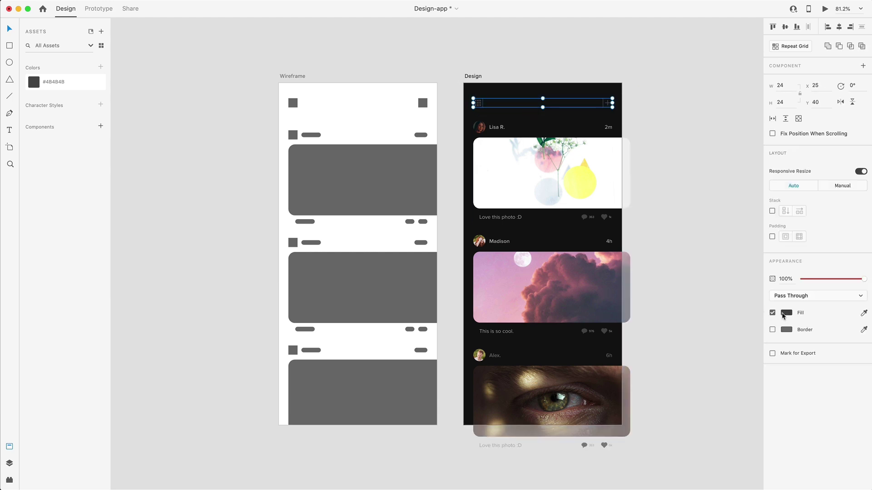
{"action": "left_click", "coordinate": [783, 313]}
{"action": "left_click", "coordinate": [718, 301]}
{"action": "left_click", "coordinate": [717, 186]}
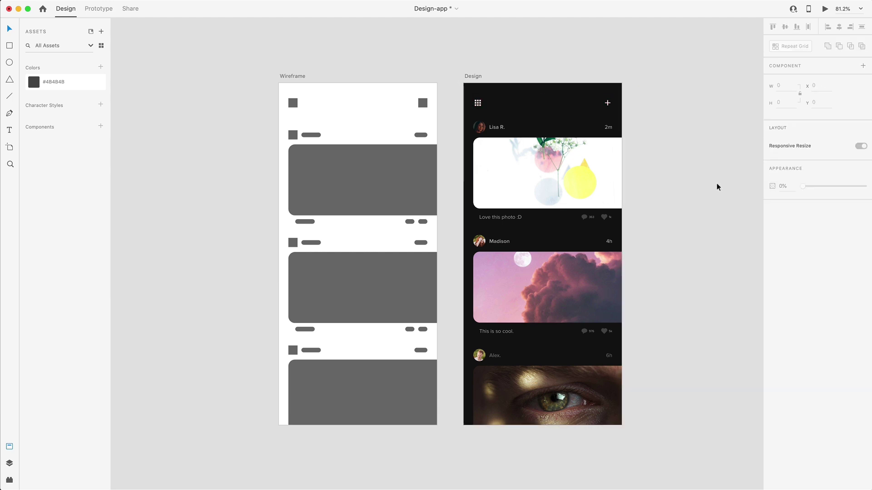
- Set the fill of the first post's heart icon to bright red #FF4B4B
{"action": "scroll", "coordinate": [595, 224], "scroll_direction": "up", "scroll_amount": 5}
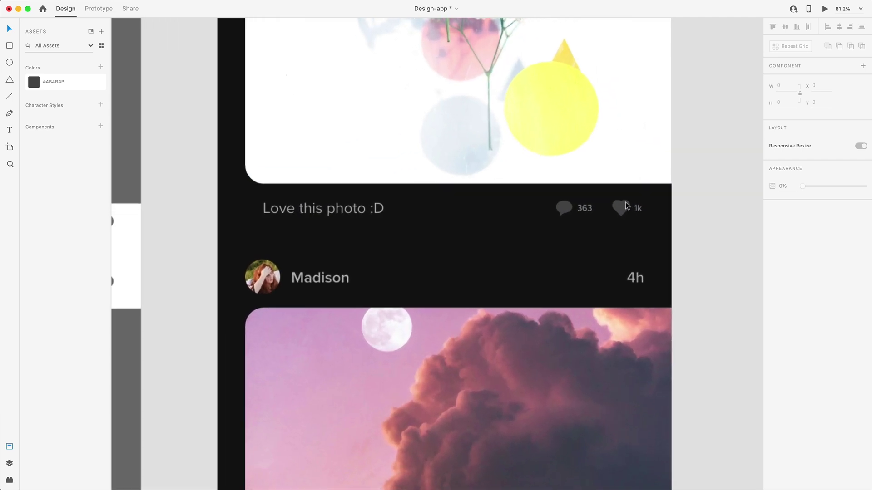
{"action": "double_click", "coordinate": [621, 207]}
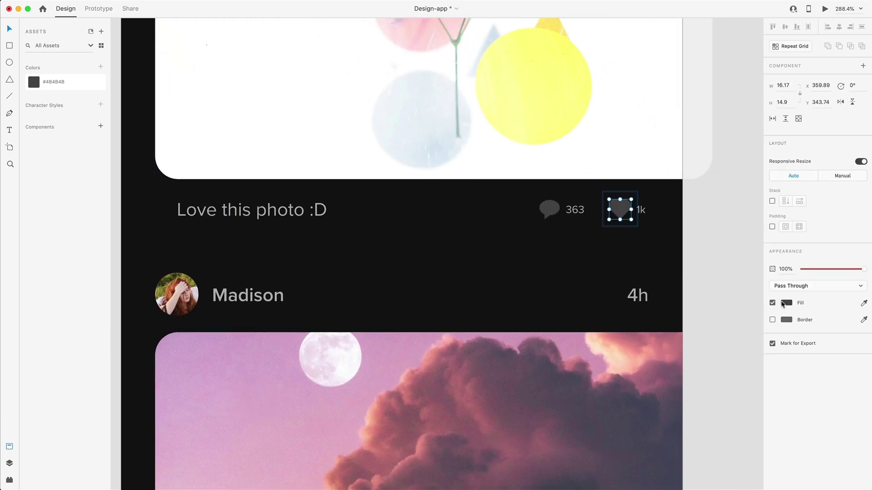
{"action": "double_click", "coordinate": [623, 208]}
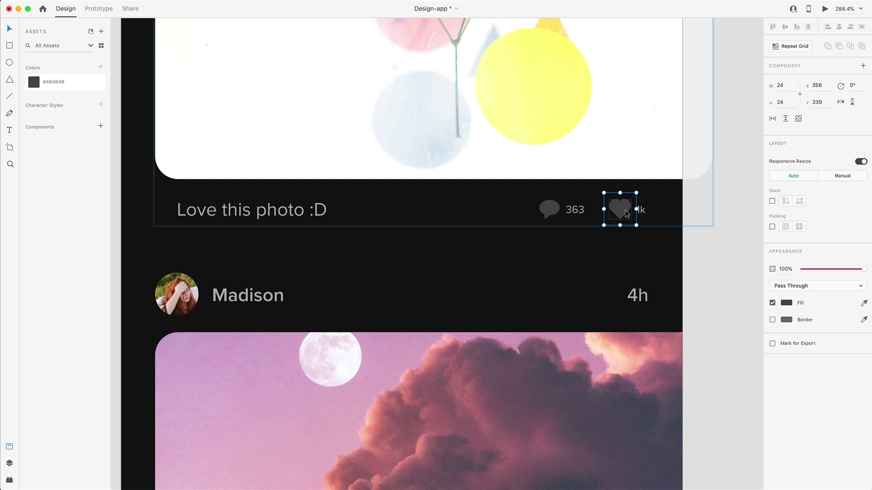
{"action": "left_click", "coordinate": [786, 303]}
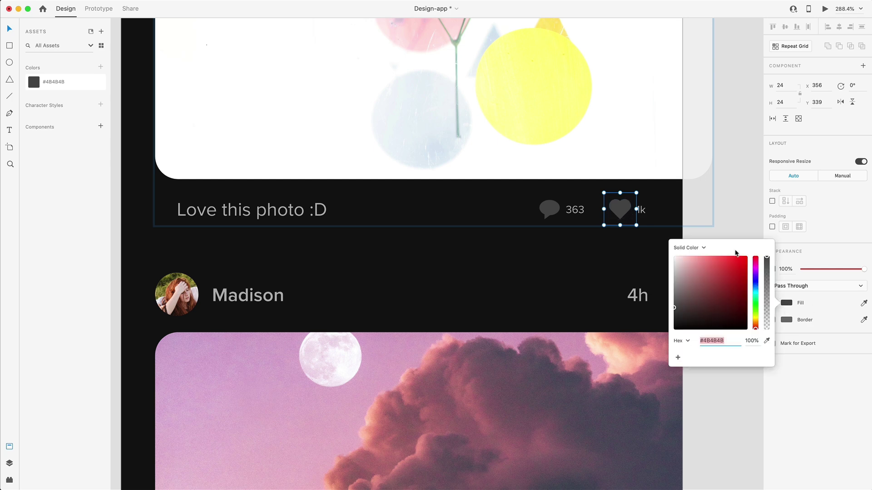
{"action": "left_click", "coordinate": [736, 264]}
{"action": "left_click_drag", "start_coordinate": [736, 264], "coordinate": [727, 247]}
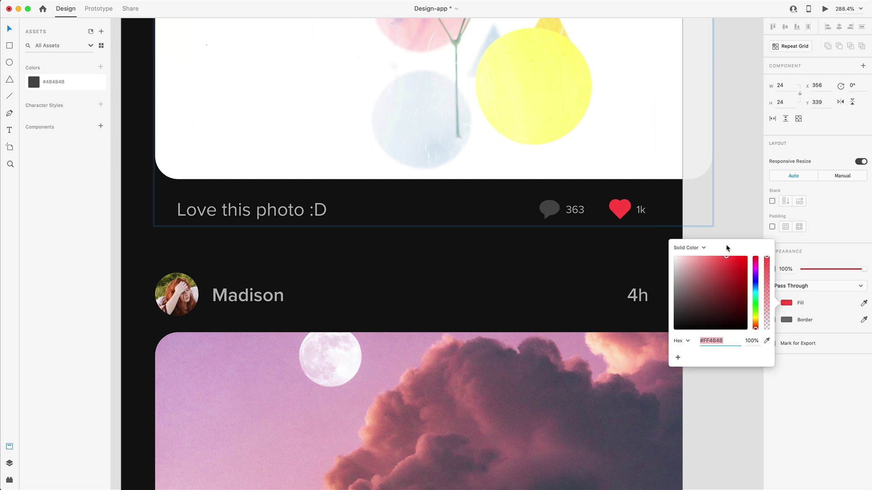
{"action": "left_click", "coordinate": [731, 239]}
{"action": "scroll", "coordinate": [726, 259], "scroll_direction": "down", "scroll_amount": 5}
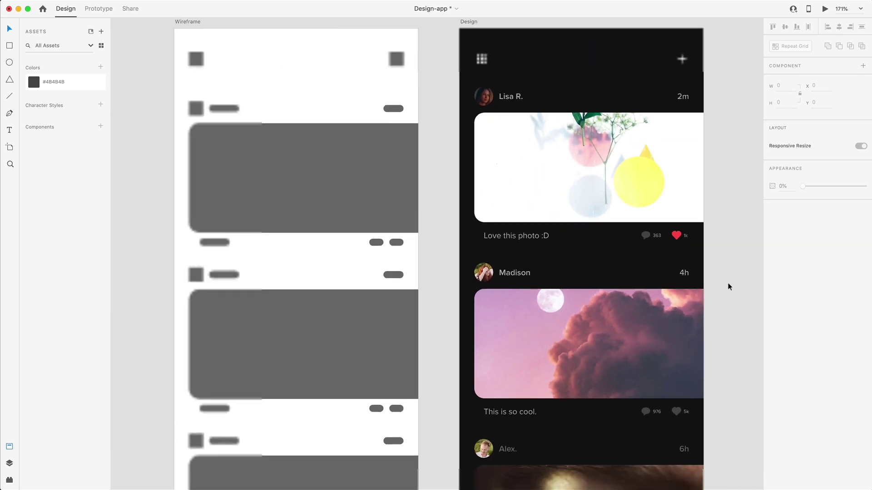
{"action": "scroll", "coordinate": [728, 286], "scroll_direction": "down", "scroll_amount": 5}
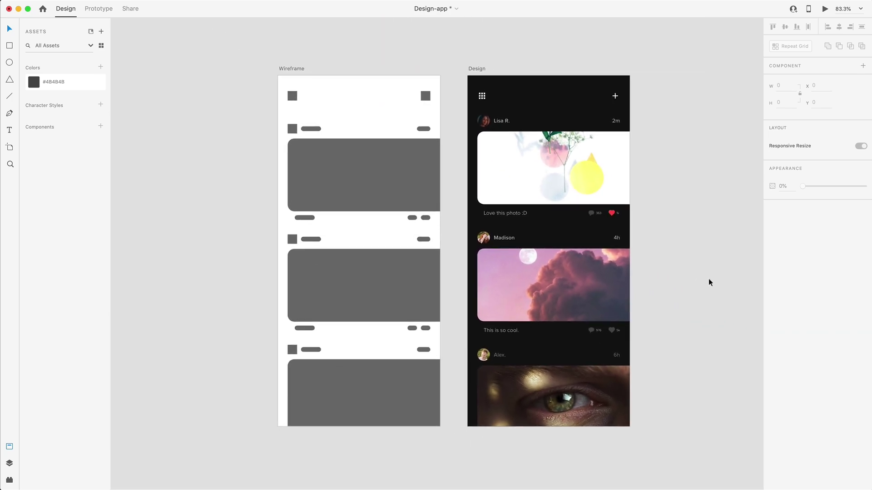
- Ungroup the first and second photo posts on the Design artboard into their individual elements
{"action": "scroll", "coordinate": [708, 282], "scroll_direction": "right", "scroll_amount": 3}
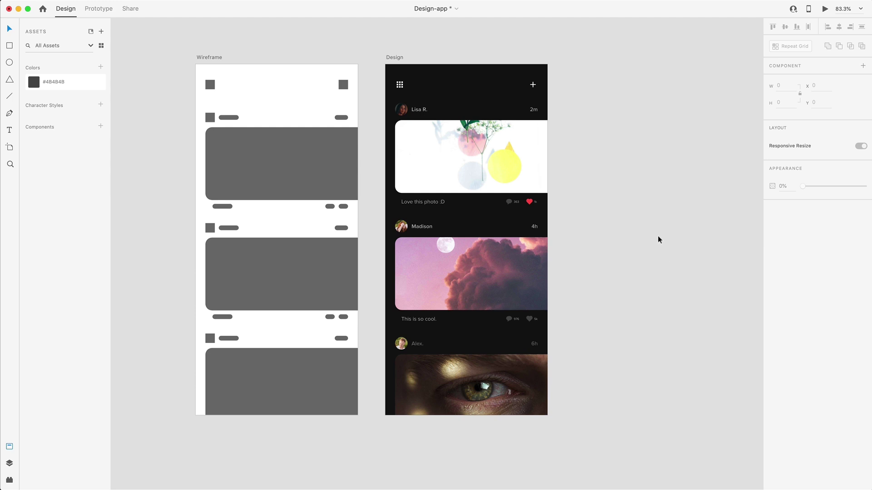
{"action": "left_click", "coordinate": [502, 156]}
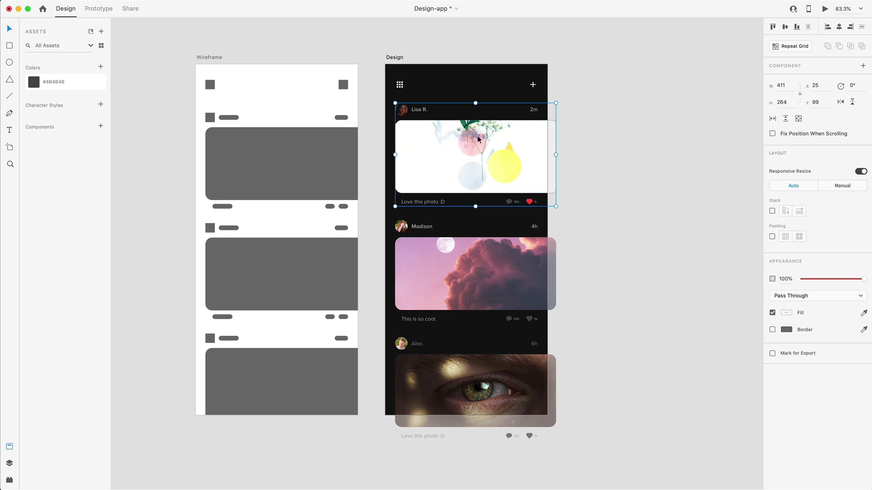
{"action": "left_click", "coordinate": [497, 307]}
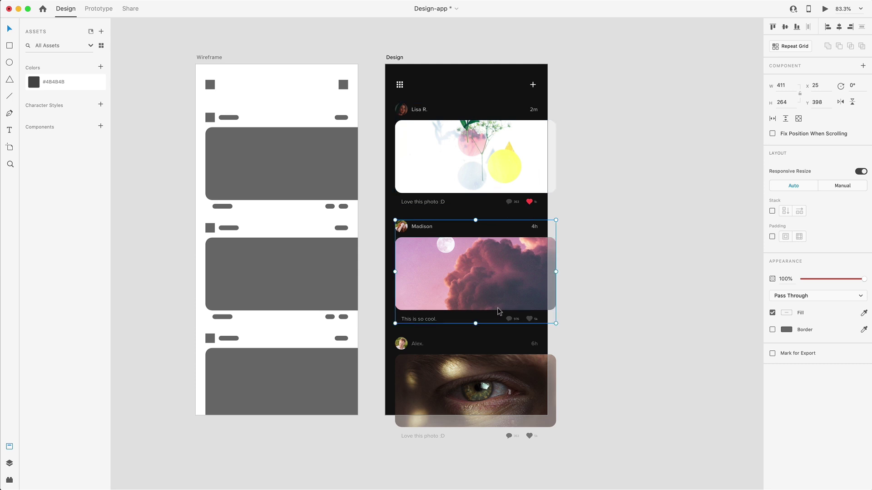
{"action": "left_click", "coordinate": [478, 158]}
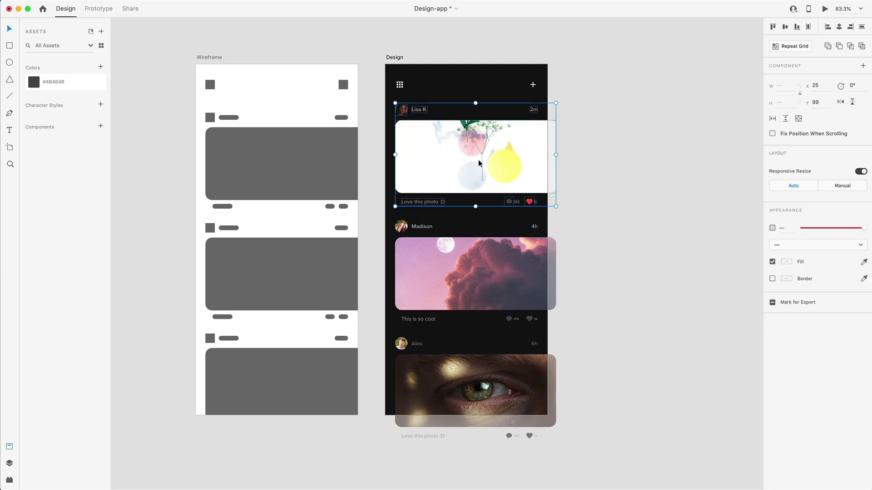
{"action": "left_click", "coordinate": [590, 175]}
- Duplicate the first post's photo and place the copy beside the original with a small gap, outside the artboard's right edge
{"action": "left_click_drag", "start_coordinate": [443, 157], "coordinate": [614, 156]}
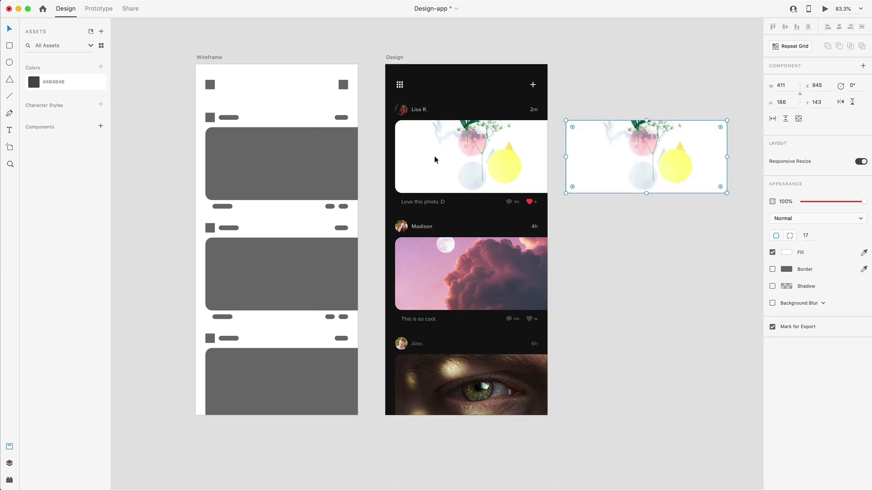
{"action": "scroll", "coordinate": [390, 142], "scroll_direction": "up", "scroll_amount": 6}
{"action": "left_click", "coordinate": [388, 147]}
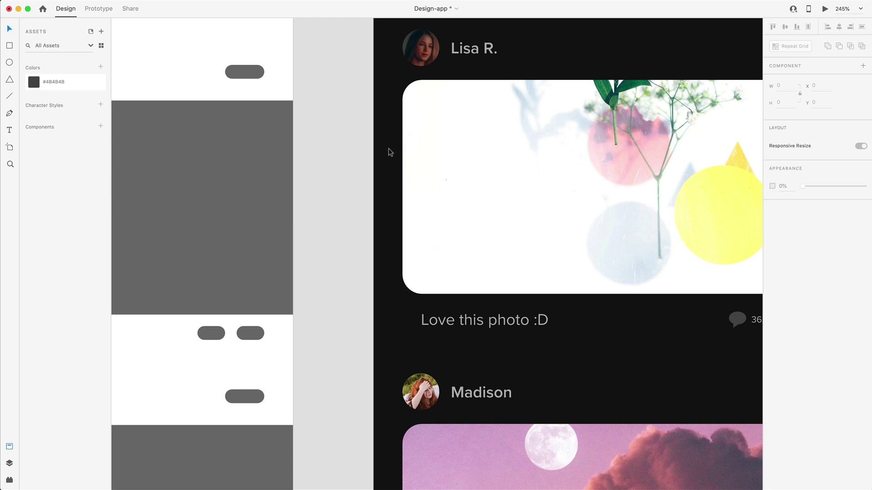
{"action": "scroll", "coordinate": [389, 147], "scroll_direction": "down", "scroll_amount": 5}
{"action": "scroll", "coordinate": [408, 152], "scroll_direction": "right", "scroll_amount": 1}
{"action": "scroll", "coordinate": [441, 160], "scroll_direction": "right", "scroll_amount": 5}
{"action": "left_click", "coordinate": [413, 172]}
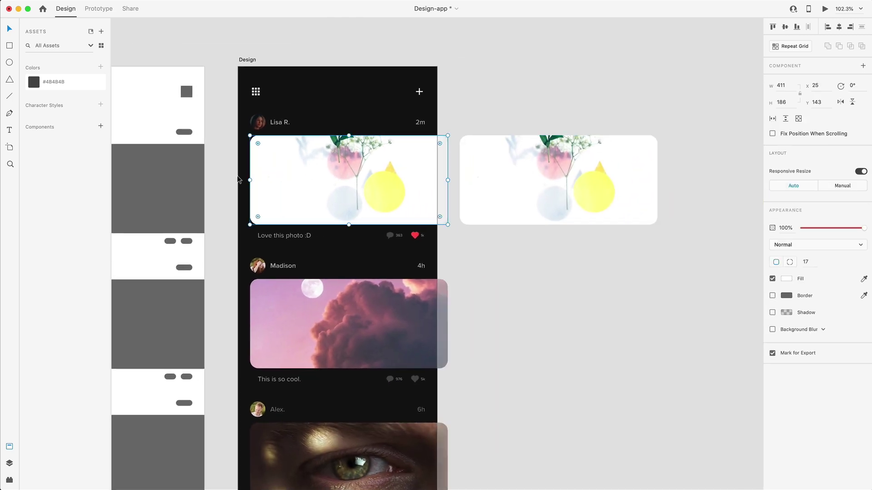
{"action": "left_click_drag", "start_coordinate": [590, 179], "coordinate": [697, 175]}
{"action": "key", "text": "Delete"}
- Duplicate the second post's photo twice, placing both copies in a row beyond the artboard's right edge
{"action": "scroll", "coordinate": [399, 281], "scroll_direction": "down", "scroll_amount": 3}
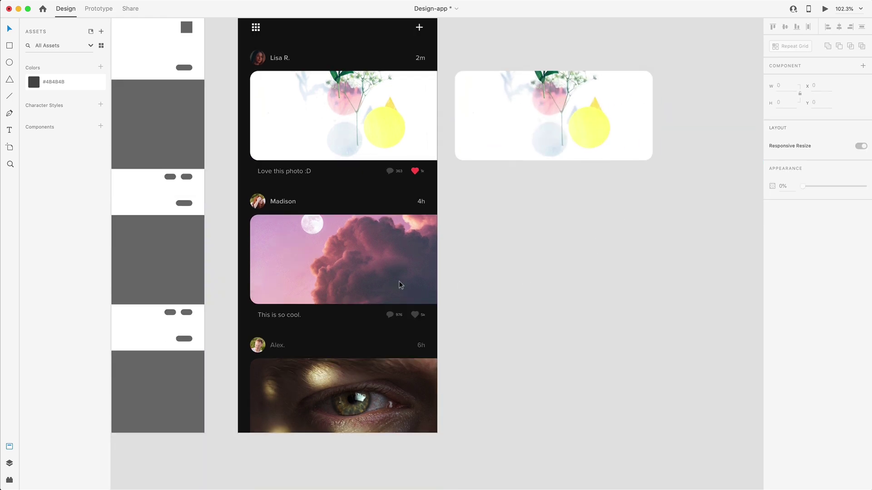
{"action": "left_click_drag", "start_coordinate": [361, 273], "coordinate": [565, 261]}
{"action": "left_click_drag", "start_coordinate": [496, 261], "coordinate": [683, 250]}
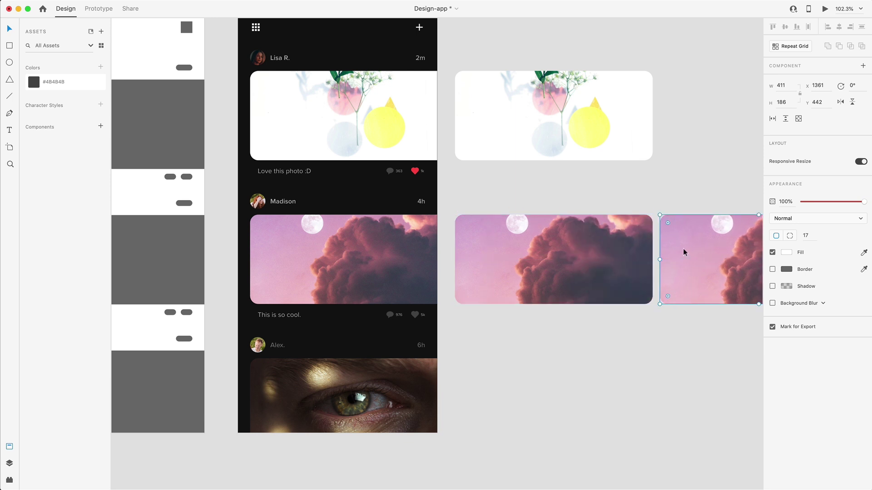
{"action": "left_click", "coordinate": [661, 323]}
- Replace the images in the three duplicated photos with blue and yellow flowers, a desert scene and a red-black abstract
{"action": "scroll", "coordinate": [662, 323], "scroll_direction": "down", "scroll_amount": 4}
{"action": "scroll", "coordinate": [661, 327], "scroll_direction": "right", "scroll_amount": 3}
{"action": "scroll", "coordinate": [661, 326], "scroll_direction": "down", "scroll_amount": 1}
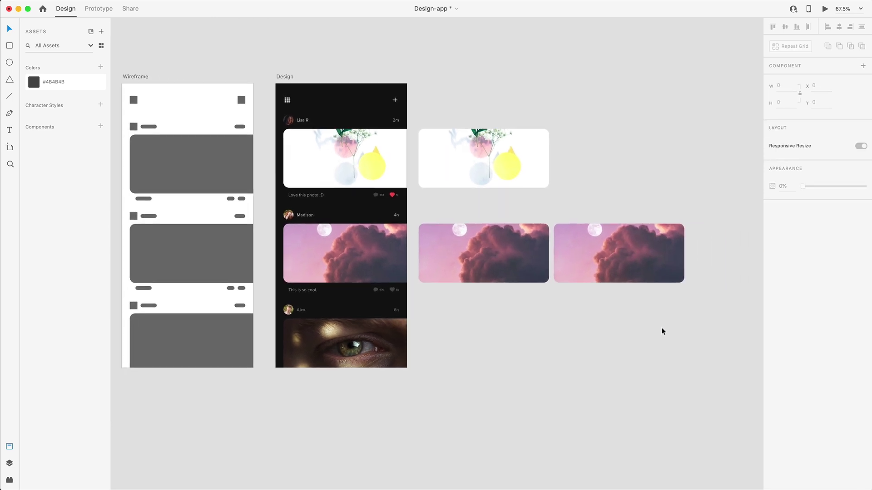
{"action": "scroll", "coordinate": [491, 334], "scroll_direction": "up", "scroll_amount": 3}
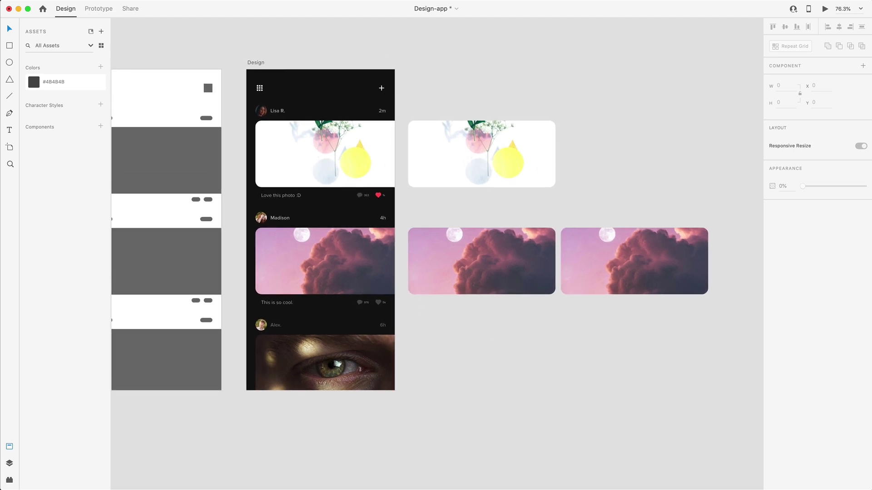
{"action": "left_click_drag", "start_coordinate": [606, 271], "coordinate": [482, 261]}
{"action": "left_click_drag", "start_coordinate": [655, 257], "coordinate": [655, 257]}
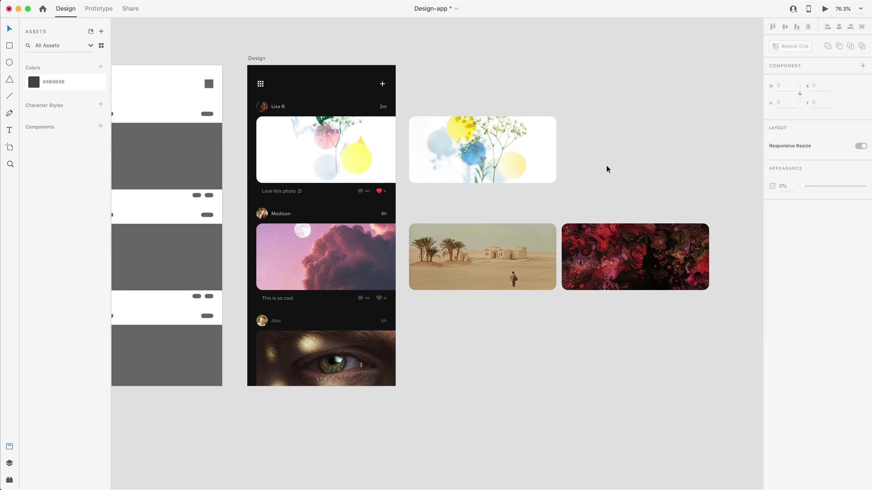
- Make the first post's two photos a horizontal scroll group and extend its viewport to X 0, with a width of 414
{"action": "scroll", "coordinate": [606, 165], "scroll_direction": "up", "scroll_amount": 3}
{"action": "left_click_drag", "start_coordinate": [606, 163], "coordinate": [222, 143]}
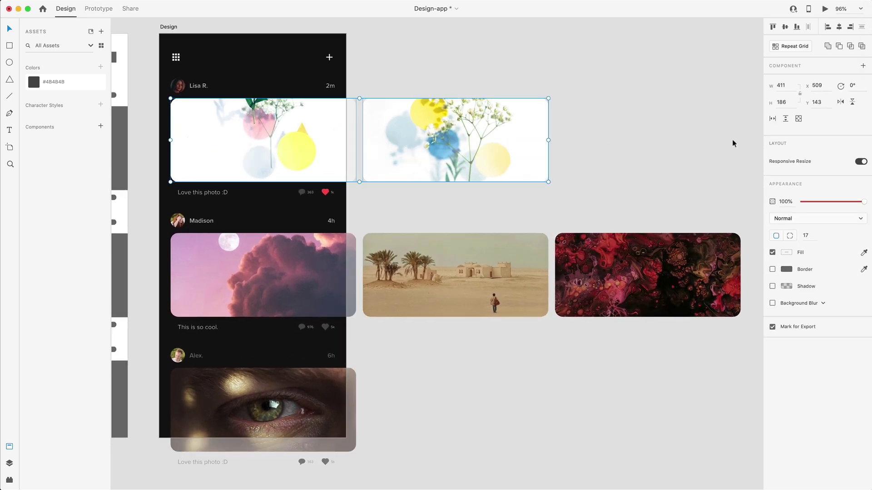
{"action": "left_click", "coordinate": [773, 119]}
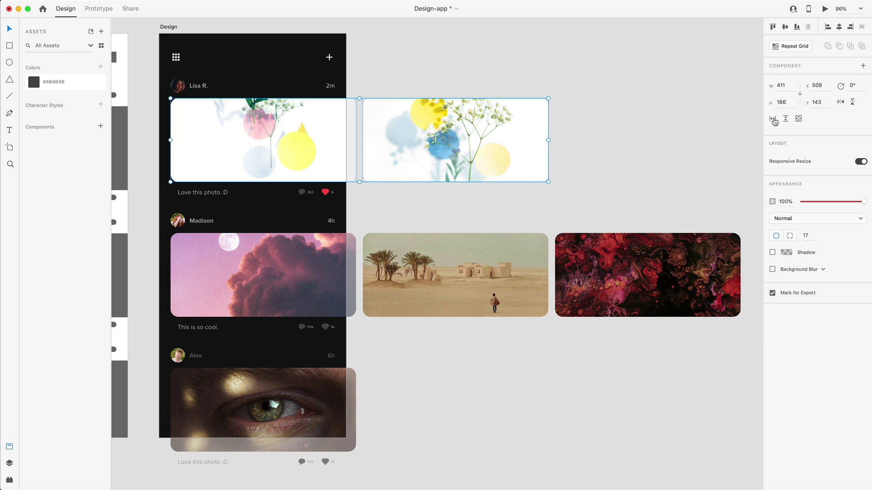
{"action": "left_click", "coordinate": [774, 121]}
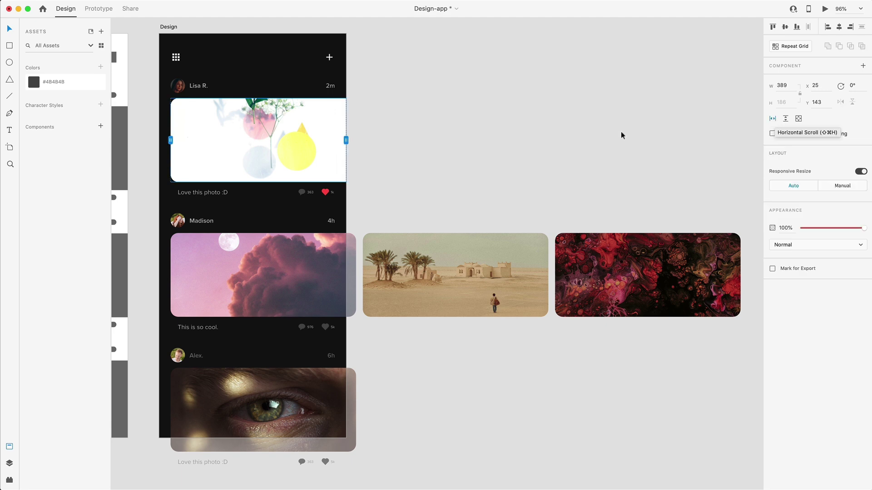
{"action": "scroll", "coordinate": [164, 135], "scroll_direction": "up", "scroll_amount": 5}
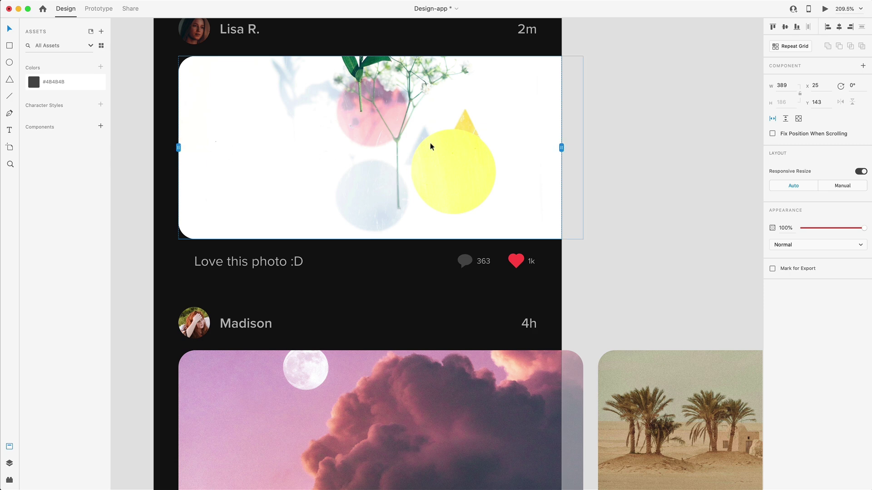
{"action": "left_click_drag", "start_coordinate": [178, 148], "coordinate": [154, 148]}
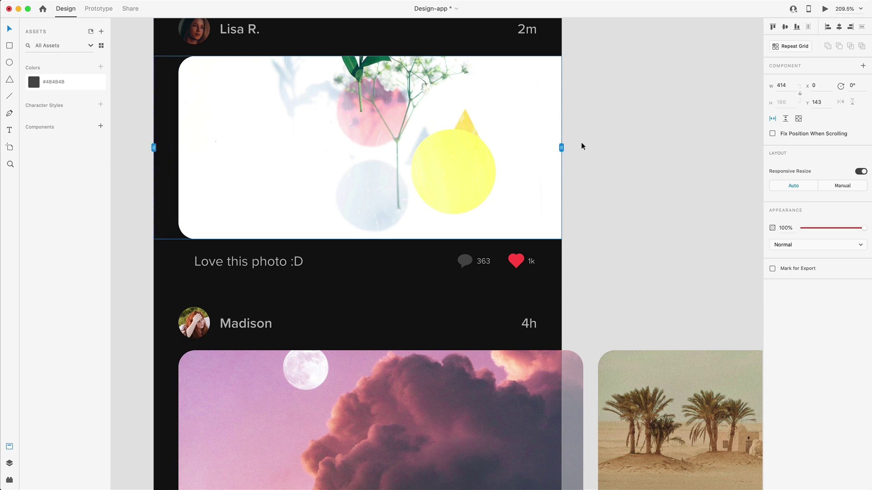
- Preview the design and swipe the first post's photos horizontally
{"action": "left_click", "coordinate": [824, 9]}
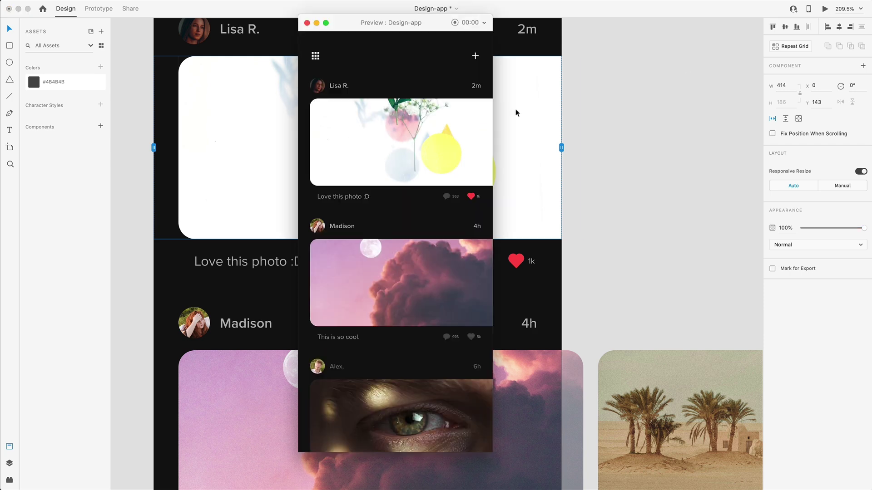
{"action": "left_click_drag", "start_coordinate": [447, 136], "coordinate": [360, 140]}
{"action": "left_click_drag", "start_coordinate": [428, 143], "coordinate": [420, 136]}
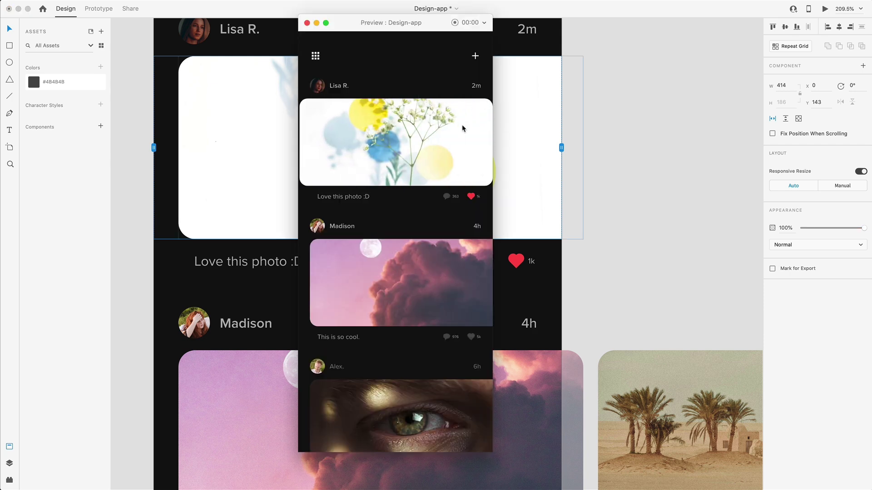
{"action": "left_click", "coordinate": [307, 23]}
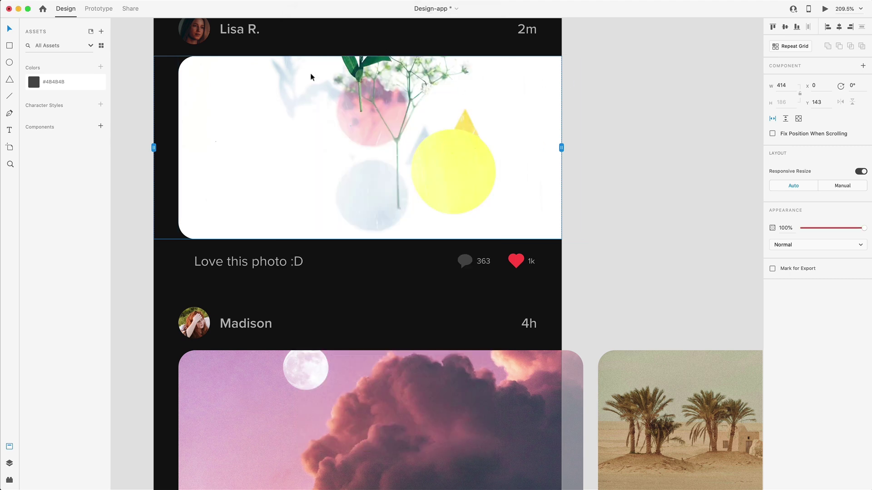
- Widen the first post's scroll viewport to 436, up to its photo's right edge, and test the scrolling in the preview
{"action": "left_click_drag", "start_coordinate": [561, 147], "coordinate": [583, 147]}
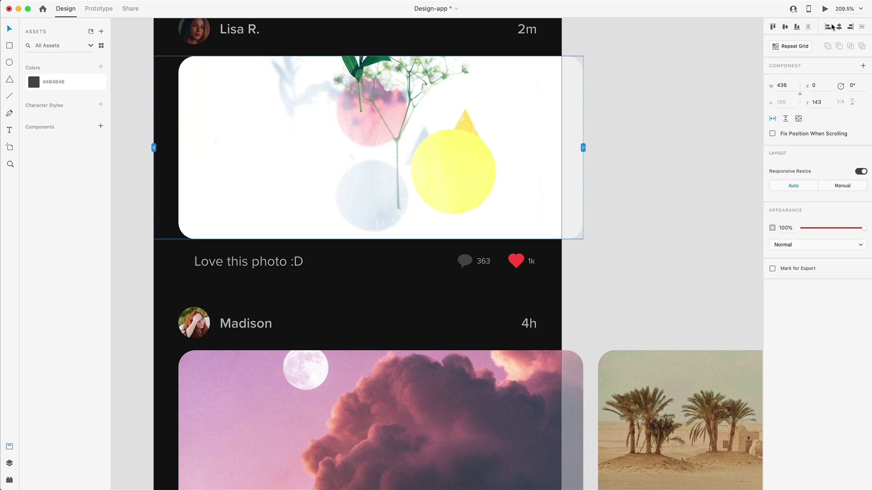
{"action": "left_click", "coordinate": [826, 9]}
{"action": "scroll", "coordinate": [419, 154], "scroll_direction": "right", "scroll_amount": 5}
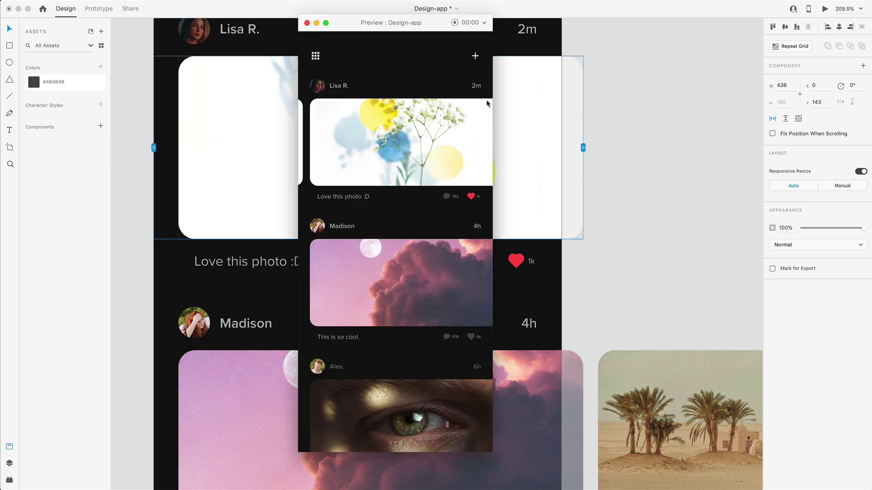
{"action": "scroll", "coordinate": [412, 135], "scroll_direction": "right", "scroll_amount": 5}
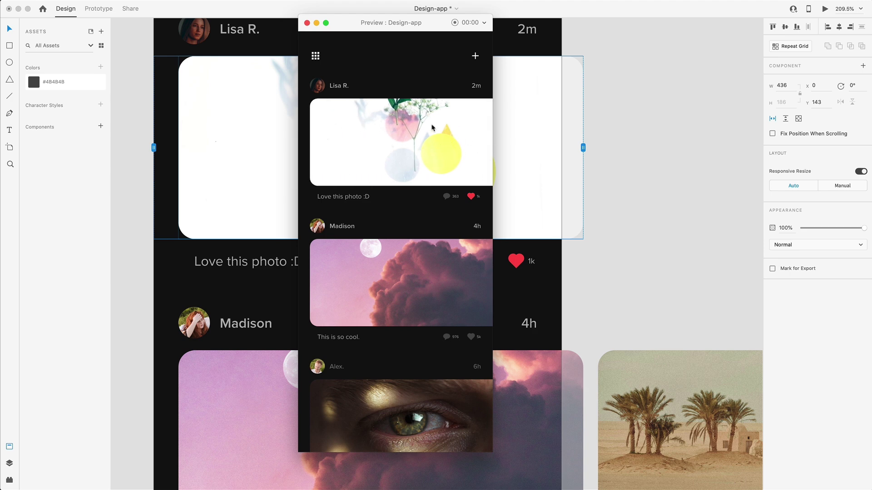
{"action": "left_click", "coordinate": [307, 23]}
- Turn the second post's three photos into a horizontal scroll group
{"action": "scroll", "coordinate": [503, 159], "scroll_direction": "down", "scroll_amount": 5}
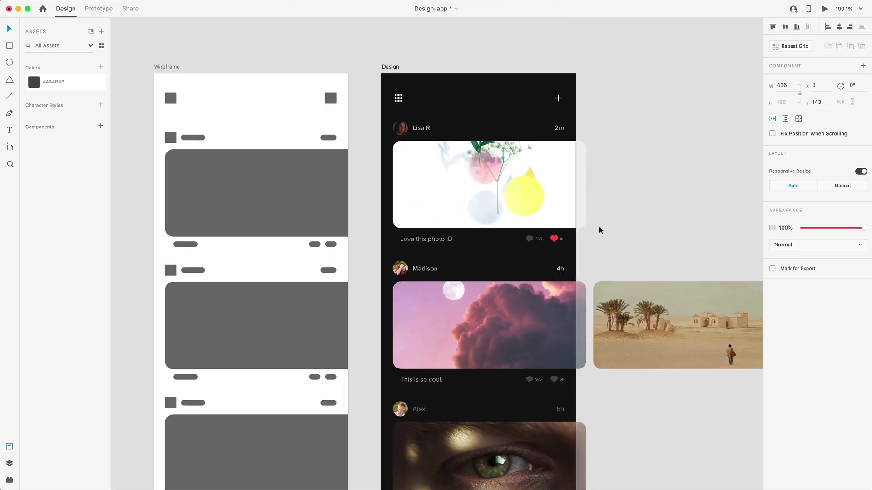
{"action": "scroll", "coordinate": [602, 219], "scroll_direction": "right", "scroll_amount": 4}
{"action": "left_click_drag", "start_coordinate": [669, 198], "coordinate": [399, 248]}
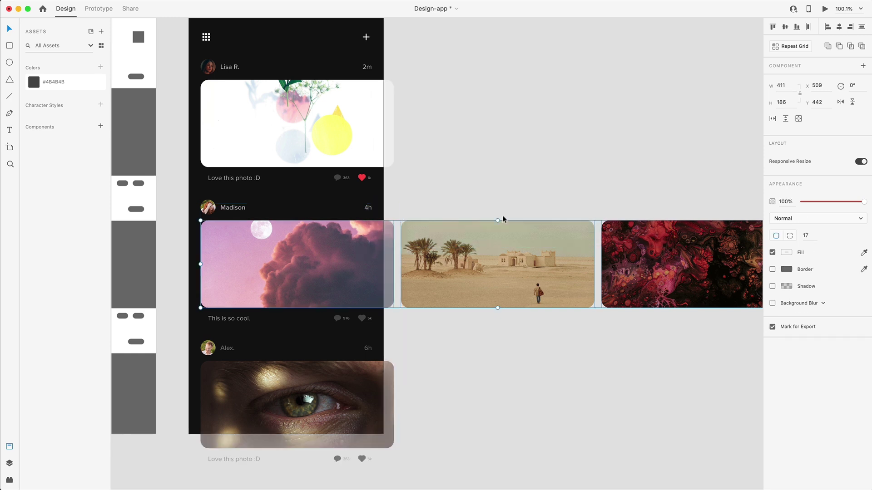
{"action": "left_click", "coordinate": [773, 119]}
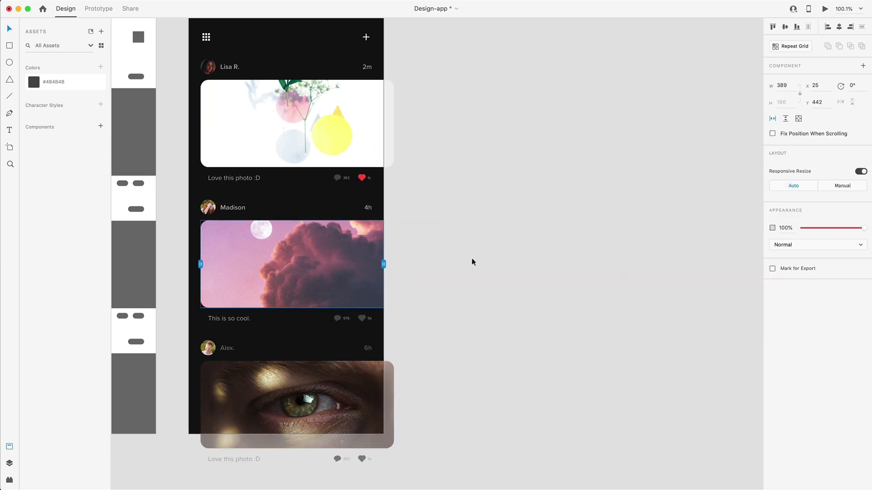
- Extend the second post's scroll viewport to X 0 on one side and the first photo's right edge on the other
{"action": "scroll", "coordinate": [210, 282], "scroll_direction": "up", "scroll_amount": 5}
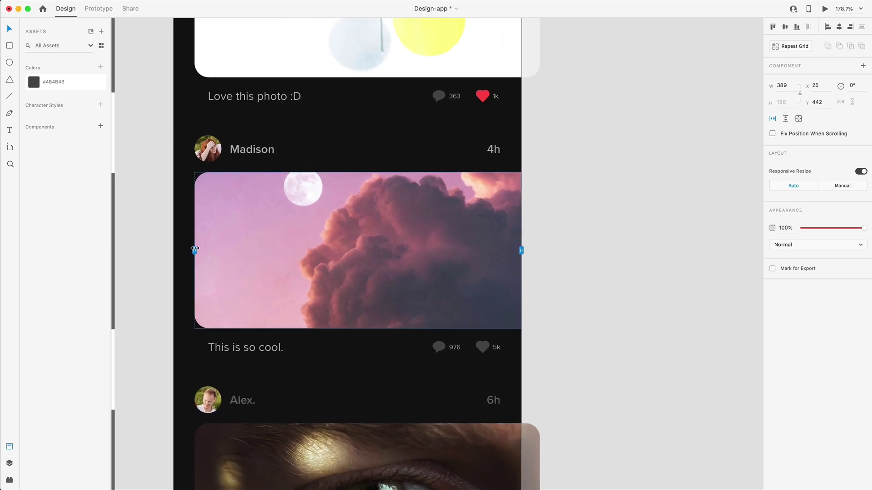
{"action": "left_click_drag", "start_coordinate": [194, 249], "coordinate": [173, 249]}
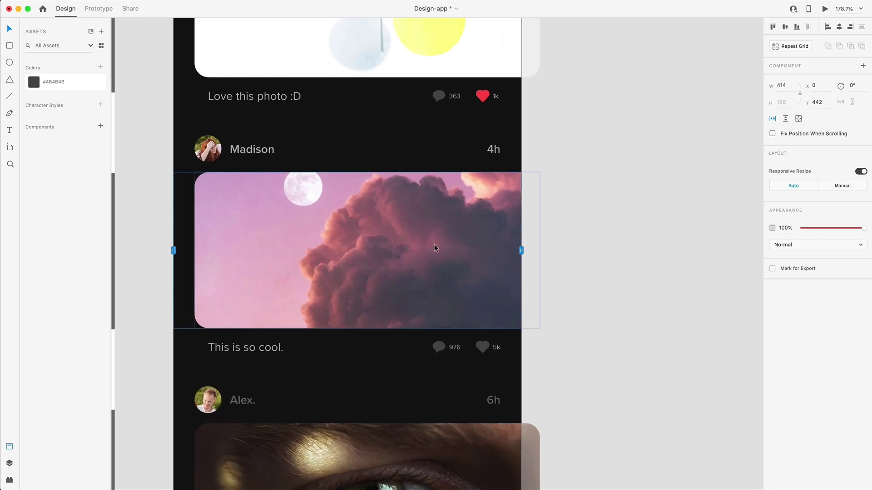
{"action": "left_click_drag", "start_coordinate": [520, 249], "coordinate": [539, 248]}
{"action": "left_click", "coordinate": [596, 231]}
- Check the Design artboard's home screen setting in Prototype mode and return to Design mode
{"action": "scroll", "coordinate": [595, 230], "scroll_direction": "down", "scroll_amount": 5}
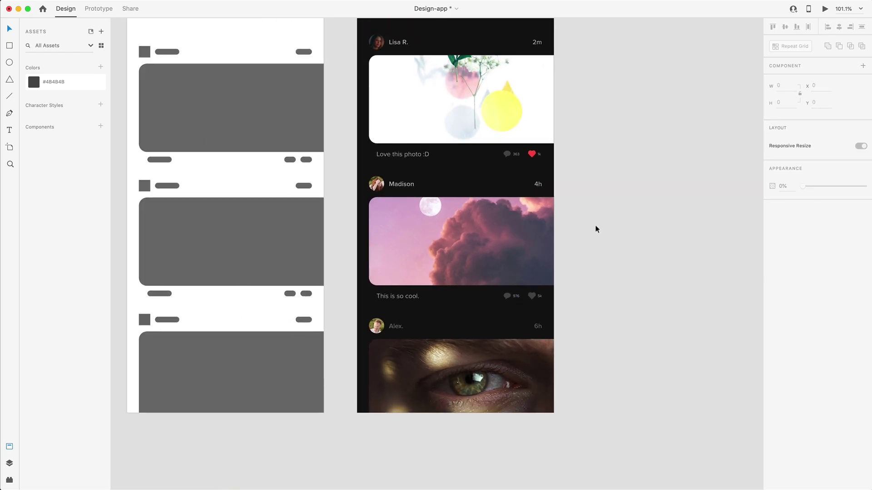
{"action": "scroll", "coordinate": [590, 179], "scroll_direction": "up", "scroll_amount": 2}
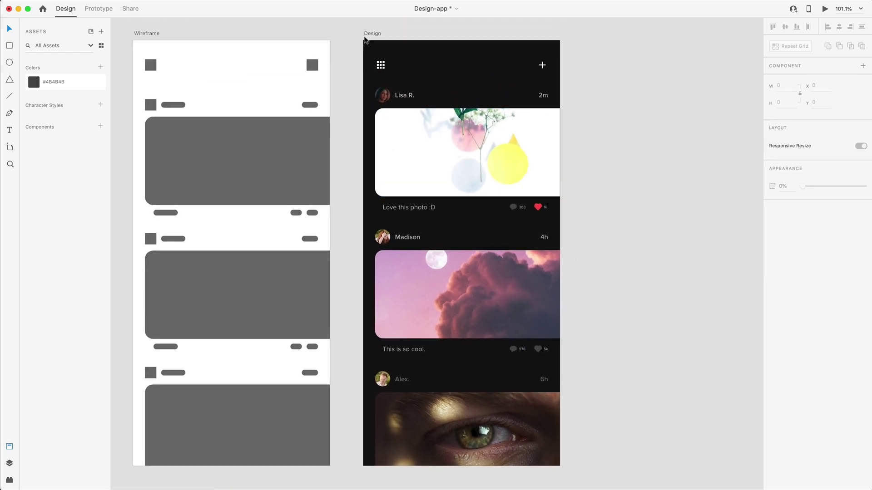
{"action": "left_click", "coordinate": [370, 35]}
{"action": "left_click", "coordinate": [99, 9]}
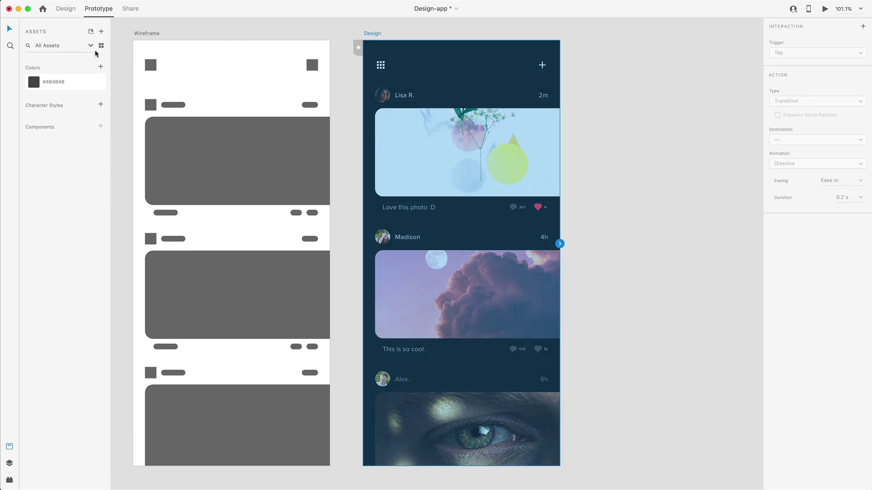
{"action": "left_click", "coordinate": [66, 10]}
- Preview the feed and test the horizontal scrolling of the first and second posts' photo galleries
{"action": "scroll", "coordinate": [631, 149], "scroll_direction": "down", "scroll_amount": 3}
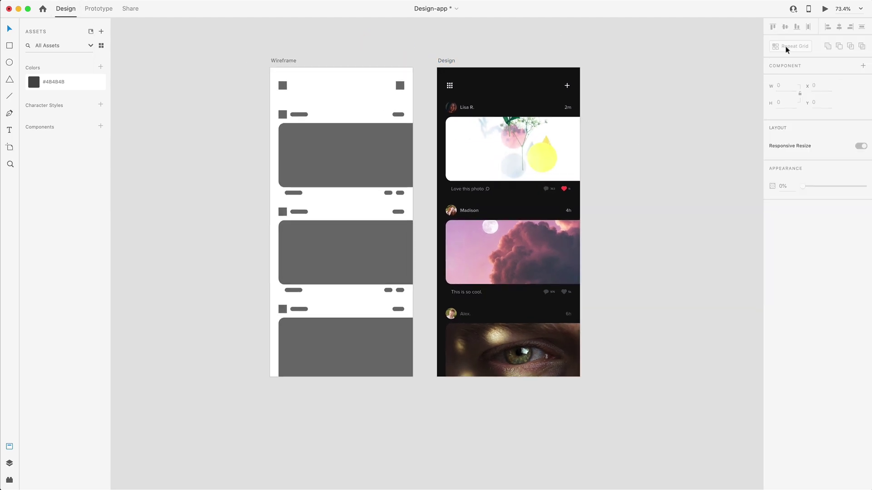
{"action": "left_click", "coordinate": [826, 10]}
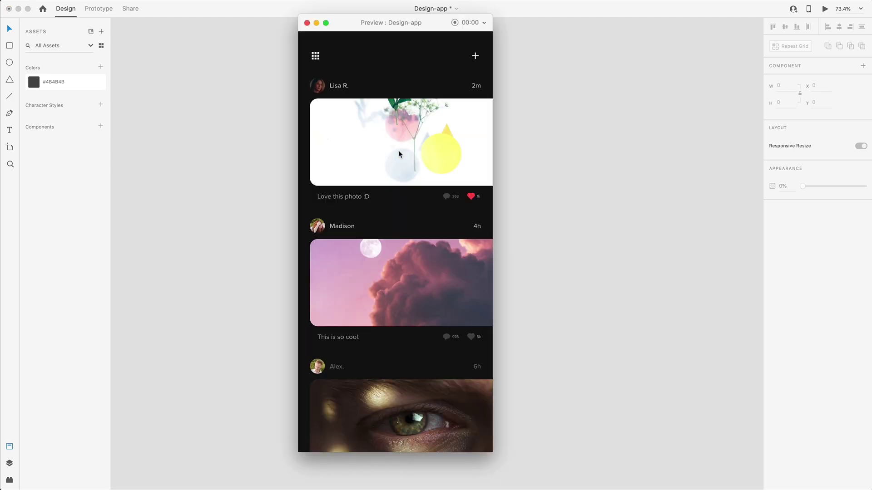
{"action": "scroll", "coordinate": [418, 153], "scroll_direction": "right", "scroll_amount": 5}
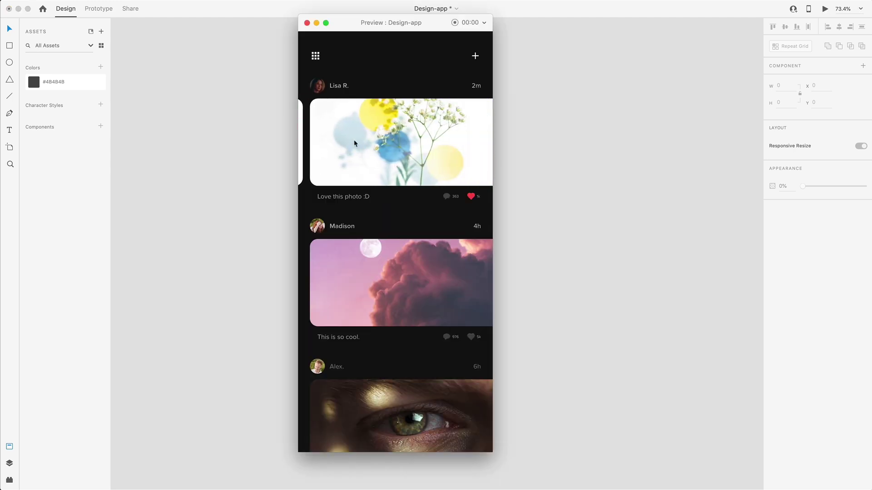
{"action": "scroll", "coordinate": [407, 140], "scroll_direction": "left", "scroll_amount": 2}
{"action": "left_click_drag", "start_coordinate": [407, 142], "coordinate": [457, 138]}
{"action": "left_click_drag", "start_coordinate": [433, 279], "coordinate": [356, 288]}
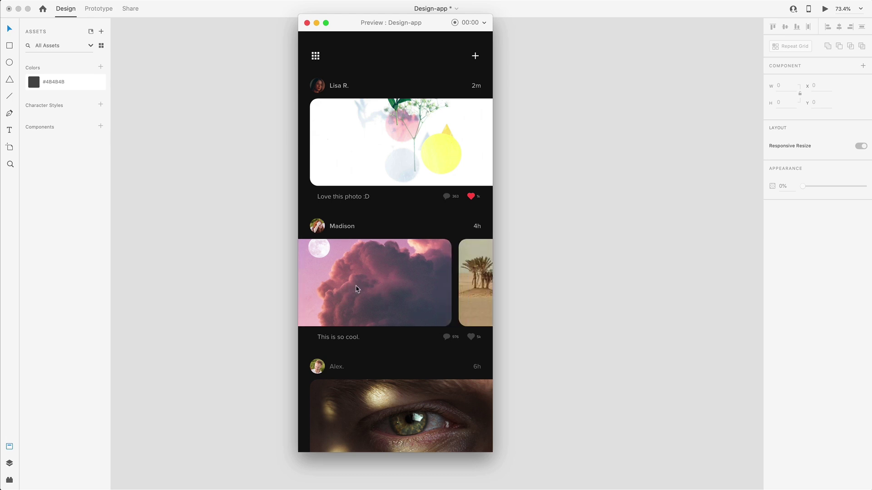
{"action": "left_click_drag", "start_coordinate": [416, 281], "coordinate": [354, 286]}
{"action": "left_click_drag", "start_coordinate": [438, 279], "coordinate": [558, 270]}
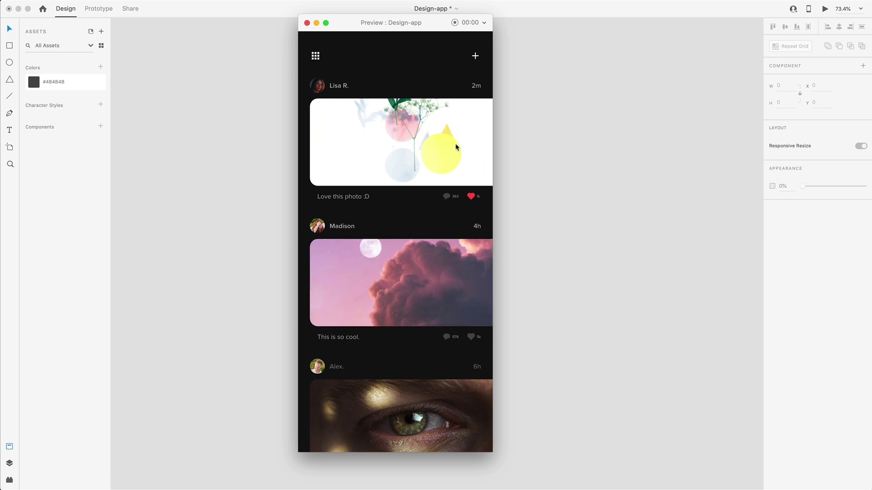
{"action": "left_click_drag", "start_coordinate": [442, 142], "coordinate": [246, 130]}
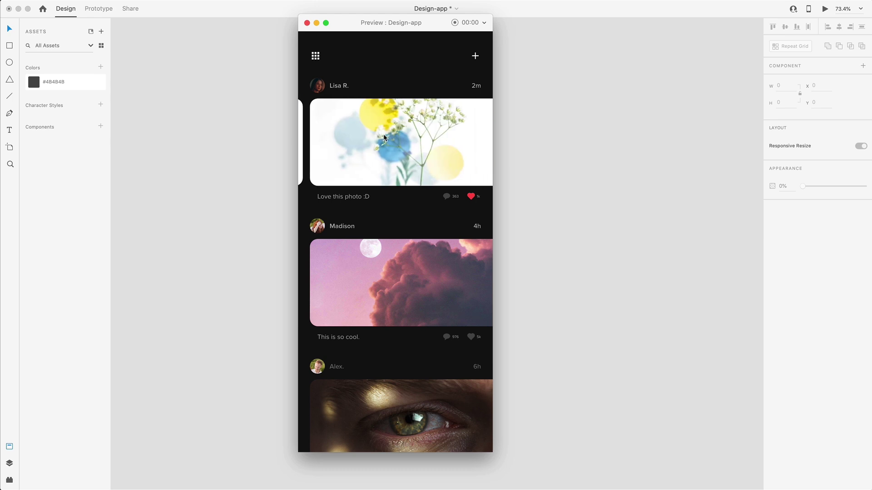
{"action": "left_click_drag", "start_coordinate": [367, 149], "coordinate": [453, 146]}
{"action": "left_click_drag", "start_coordinate": [439, 291], "coordinate": [388, 273]}
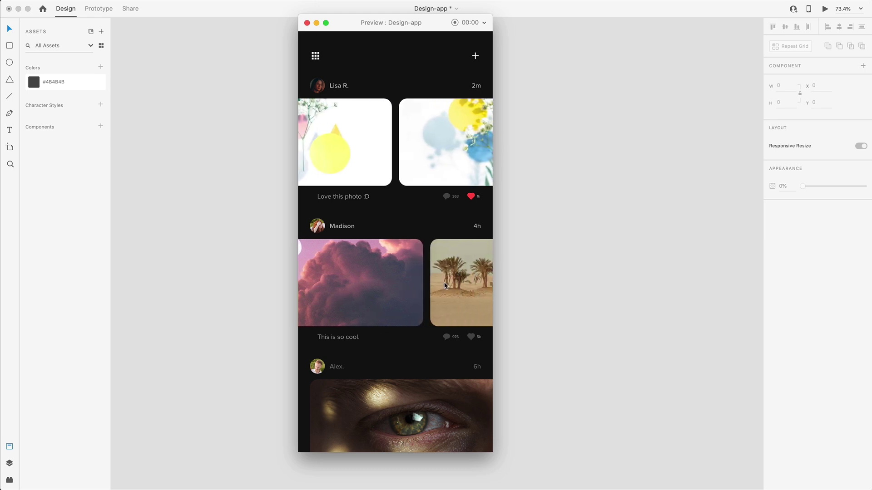
{"action": "left_click_drag", "start_coordinate": [424, 163], "coordinate": [402, 164]}
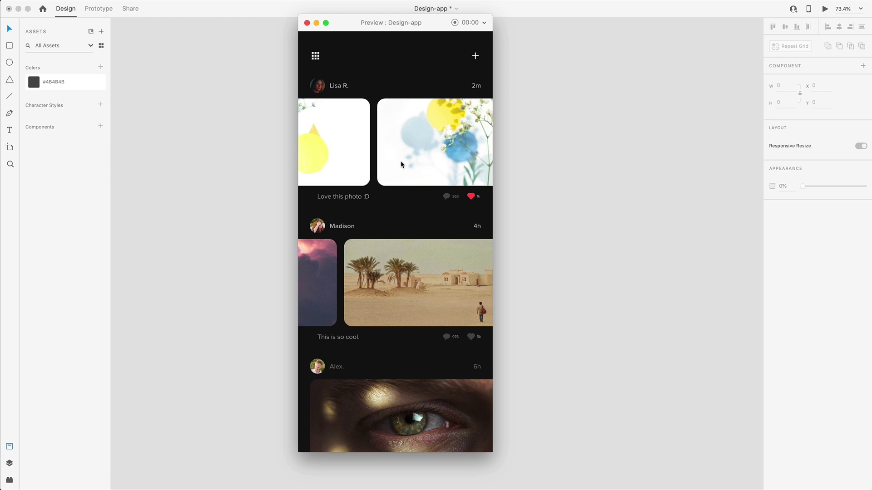
{"action": "left_click_drag", "start_coordinate": [437, 275], "coordinate": [368, 269]}
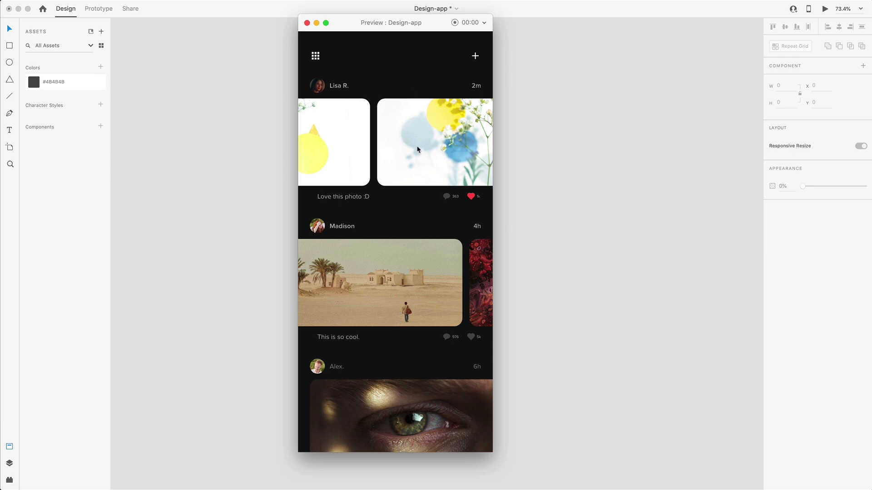
{"action": "left_click", "coordinate": [307, 22]}
- Bring the solid stacked-collection icon from Nucleo's Box Icons set onto the first post's photo, placing it at X 386, Y 153
{"action": "scroll", "coordinate": [515, 225], "scroll_direction": "down", "scroll_amount": 10}
{"action": "scroll", "coordinate": [533, 252], "scroll_direction": "up", "scroll_amount": 5}
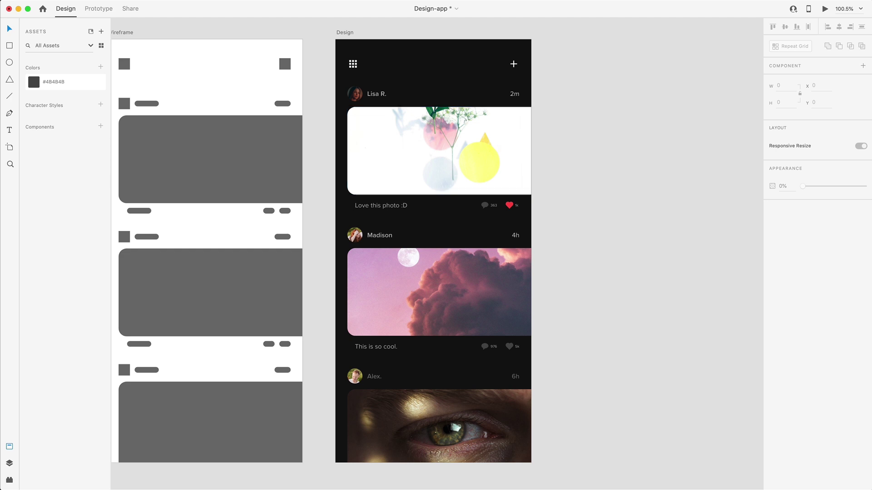
{"action": "key", "text": "super+Tab"}
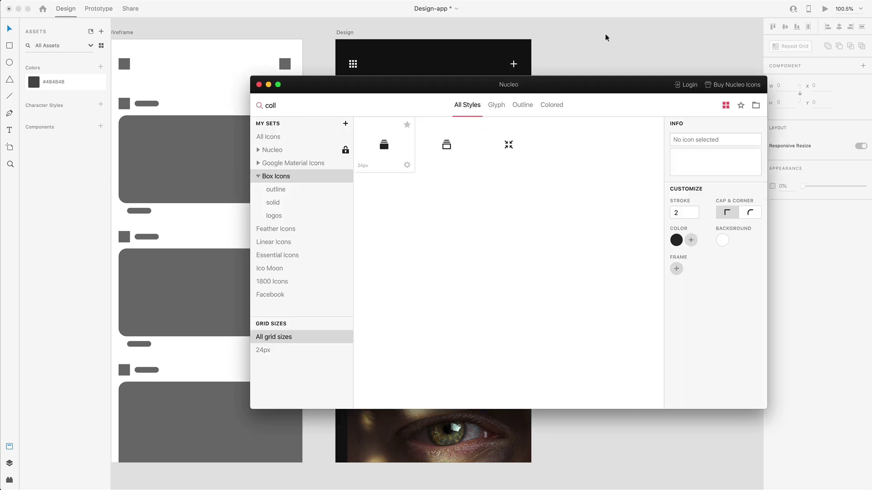
{"action": "left_click", "coordinate": [634, 59]}
{"action": "left_click_drag", "start_coordinate": [605, 48], "coordinate": [540, 88]}
{"action": "scroll", "coordinate": [517, 114], "scroll_direction": "up", "scroll_amount": 10}
{"action": "key", "text": "shift+Left"}
{"action": "key", "text": "shift+Down"}
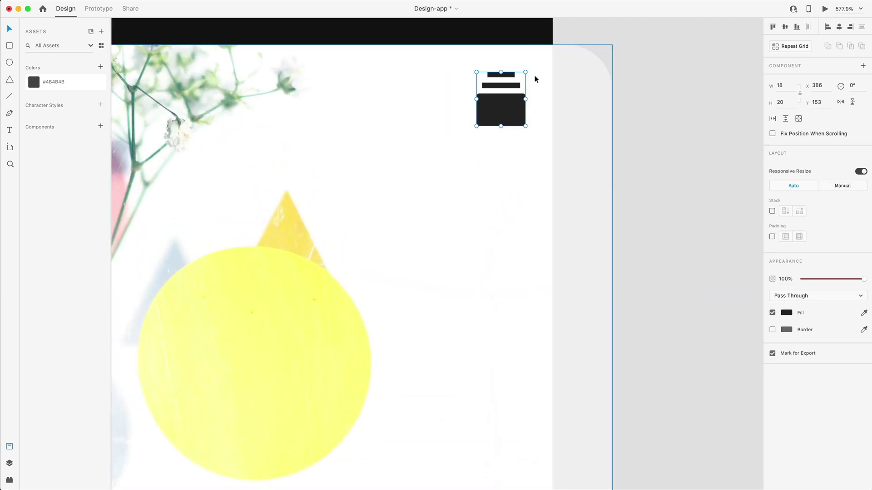
- Fill the collection icon with the #4B4B4B colour asset and duplicate it into the matching upper corner of the second post's photo
{"action": "left_click", "coordinate": [28, 86]}
{"action": "scroll", "coordinate": [326, 114], "scroll_direction": "down", "scroll_amount": 5}
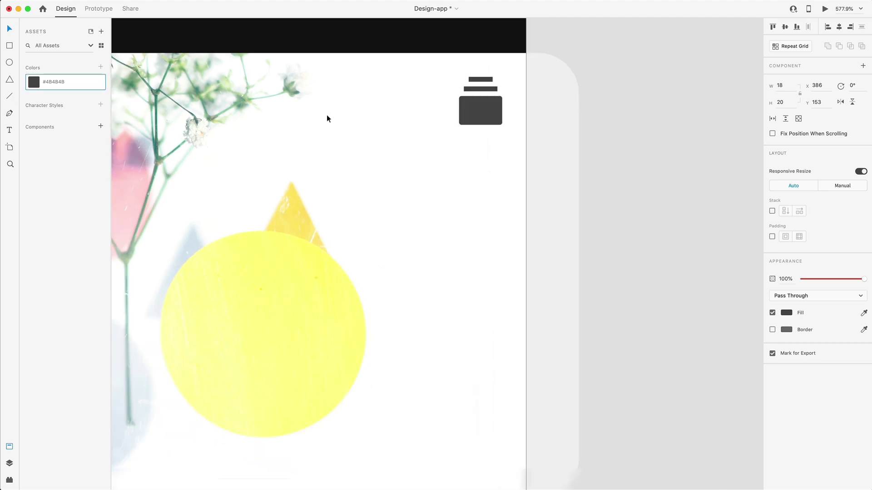
{"action": "left_click_drag", "start_coordinate": [402, 69], "coordinate": [402, 377]}
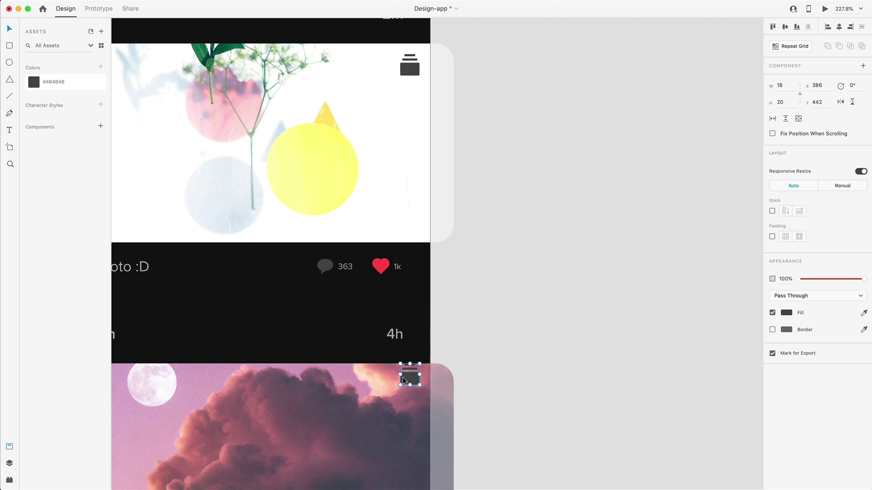
{"action": "key", "text": "shift+Down"}
{"action": "left_click", "coordinate": [629, 357]}
- Preview the feed and check how the collection icon behaves while scrolling the first post's photos
{"action": "key", "text": "super+0"}
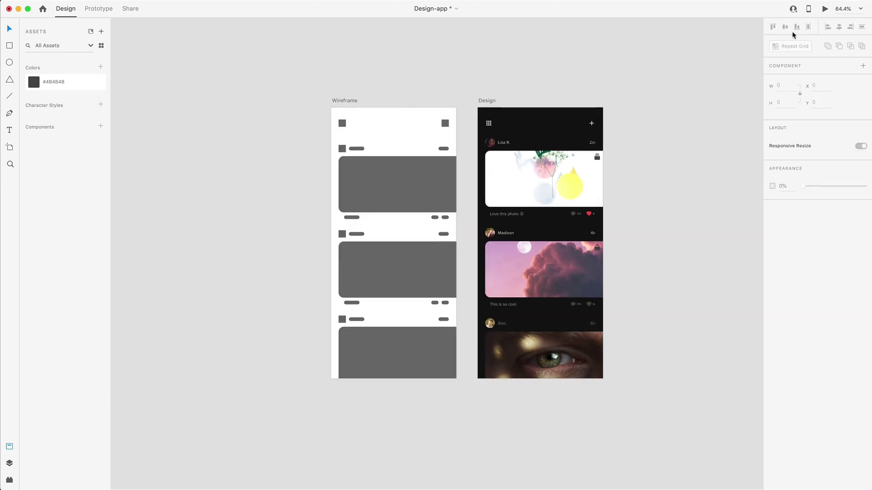
{"action": "left_click", "coordinate": [825, 8]}
{"action": "left_click", "coordinate": [459, 156]}
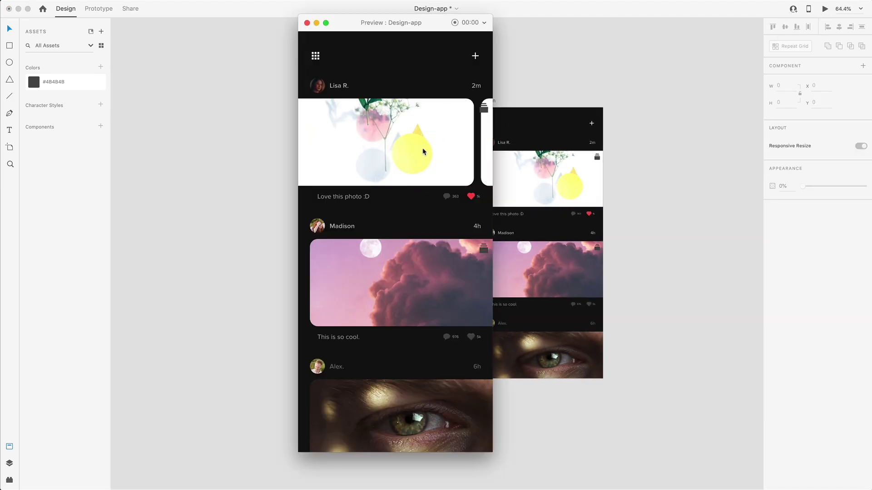
{"action": "left_click", "coordinate": [483, 114]}
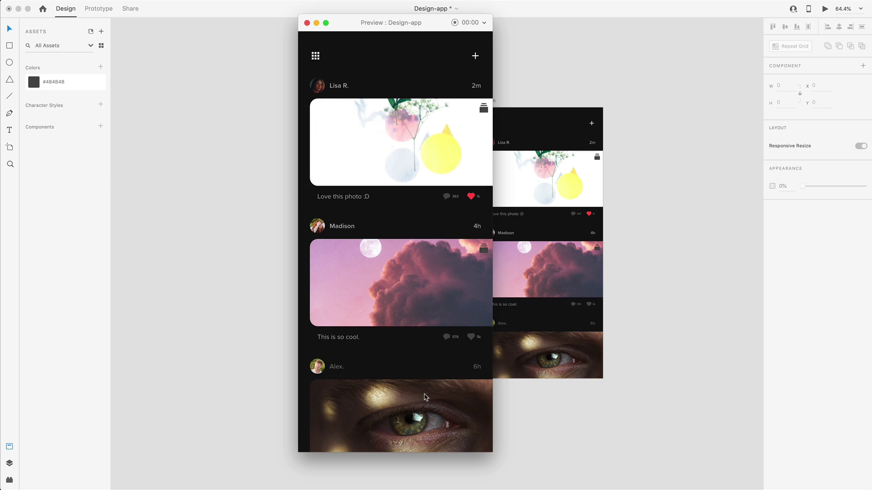
{"action": "left_click", "coordinate": [306, 22]}
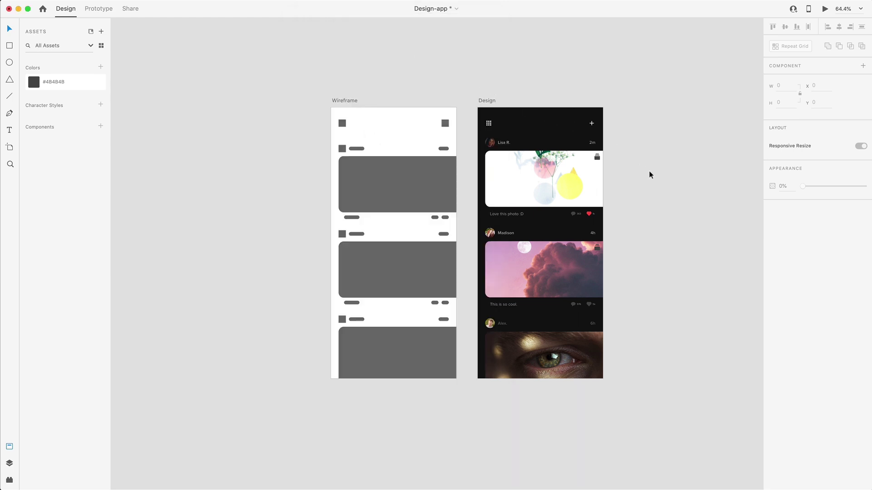
{"action": "scroll", "coordinate": [659, 174], "scroll_direction": "right", "scroll_amount": 5}
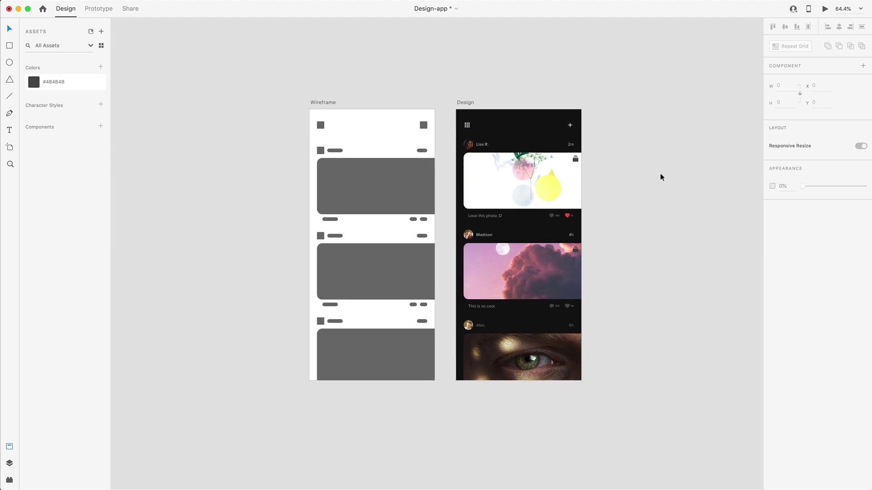
{"action": "scroll", "coordinate": [661, 178], "scroll_direction": "right", "scroll_amount": 3}
{"action": "scroll", "coordinate": [661, 177], "scroll_direction": "down", "scroll_amount": 2}
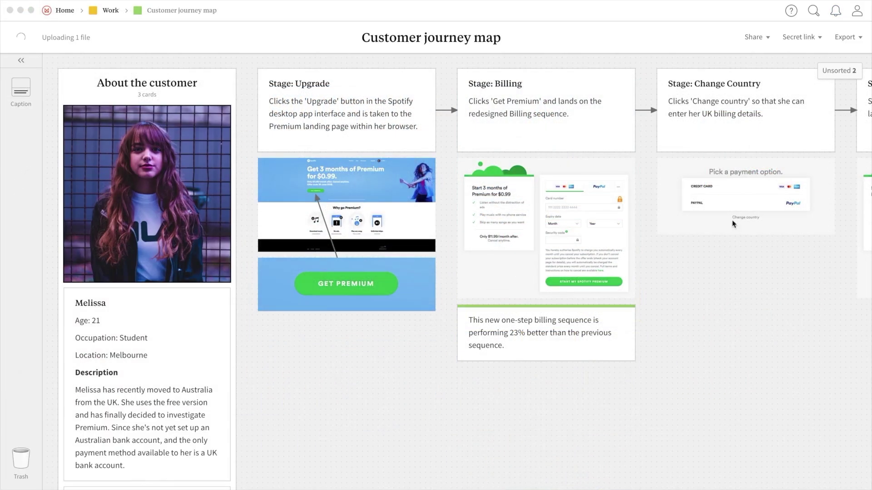
{"action": "left_click", "coordinate": [837, 74]}
{"action": "left_click_drag", "start_coordinate": [818, 109], "coordinate": [775, 270]}
{"action": "left_click", "coordinate": [850, 69]}
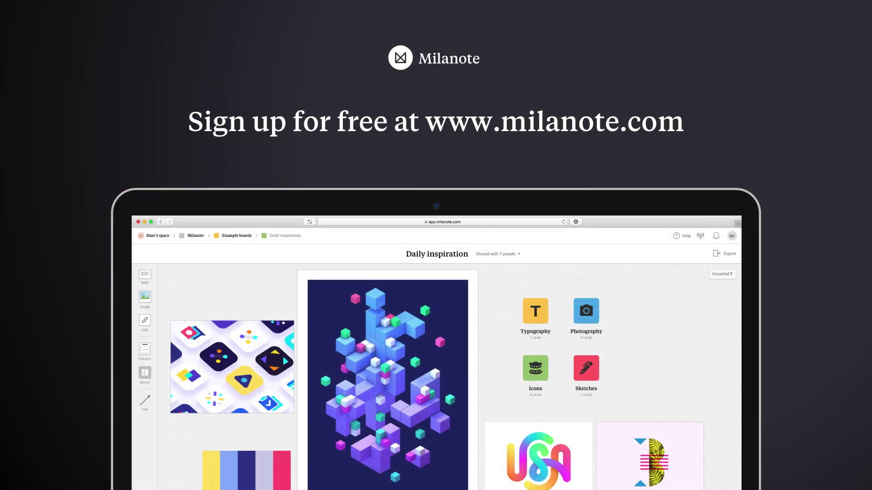